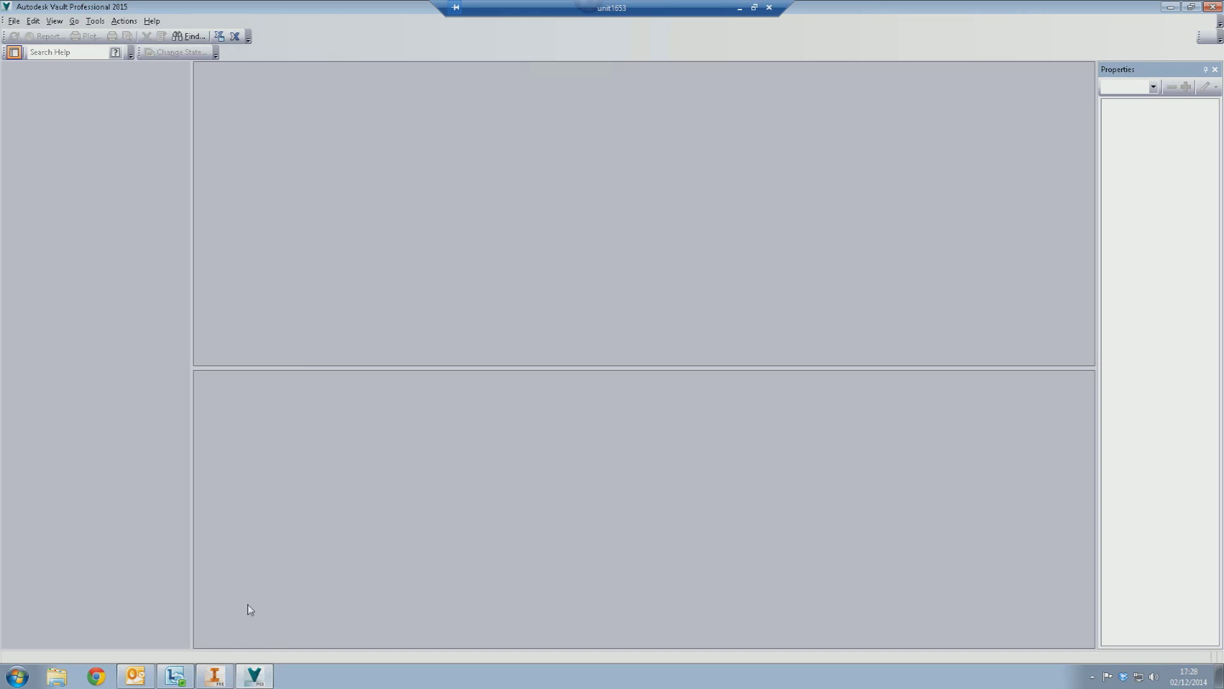
# - Delete the old $WorkingFolder from Local Disk (C:) in Windows Explorer
pyautogui.click(56, 675)
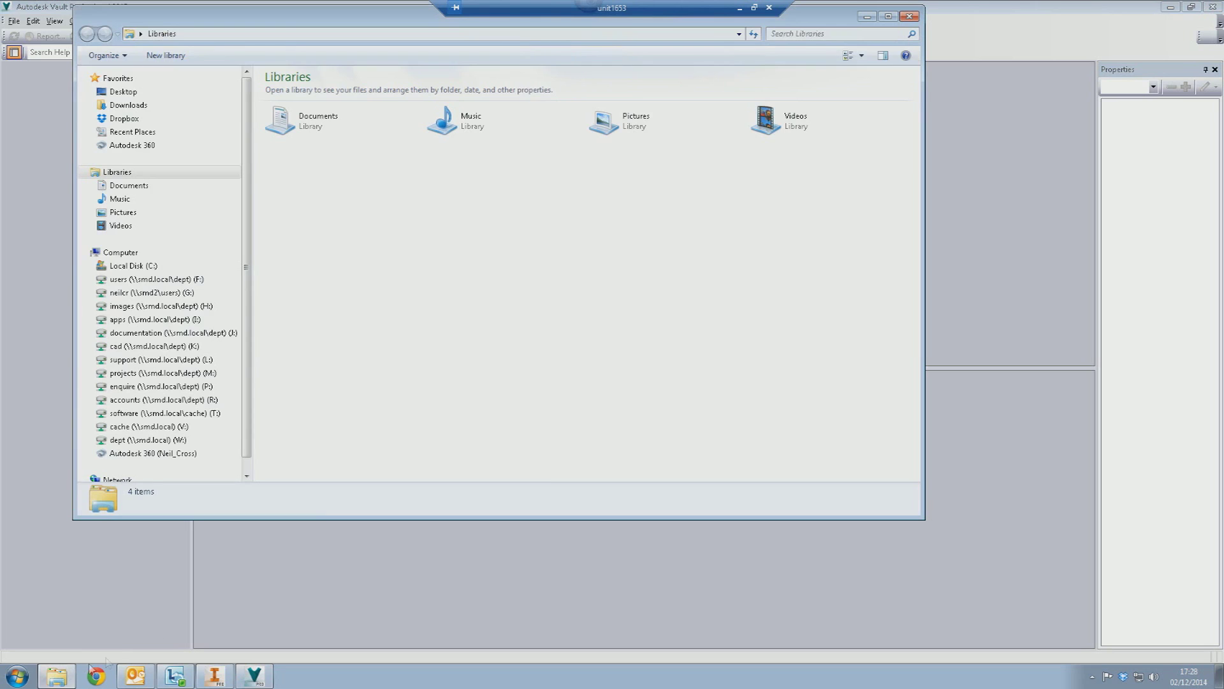
pyautogui.click(137, 266)
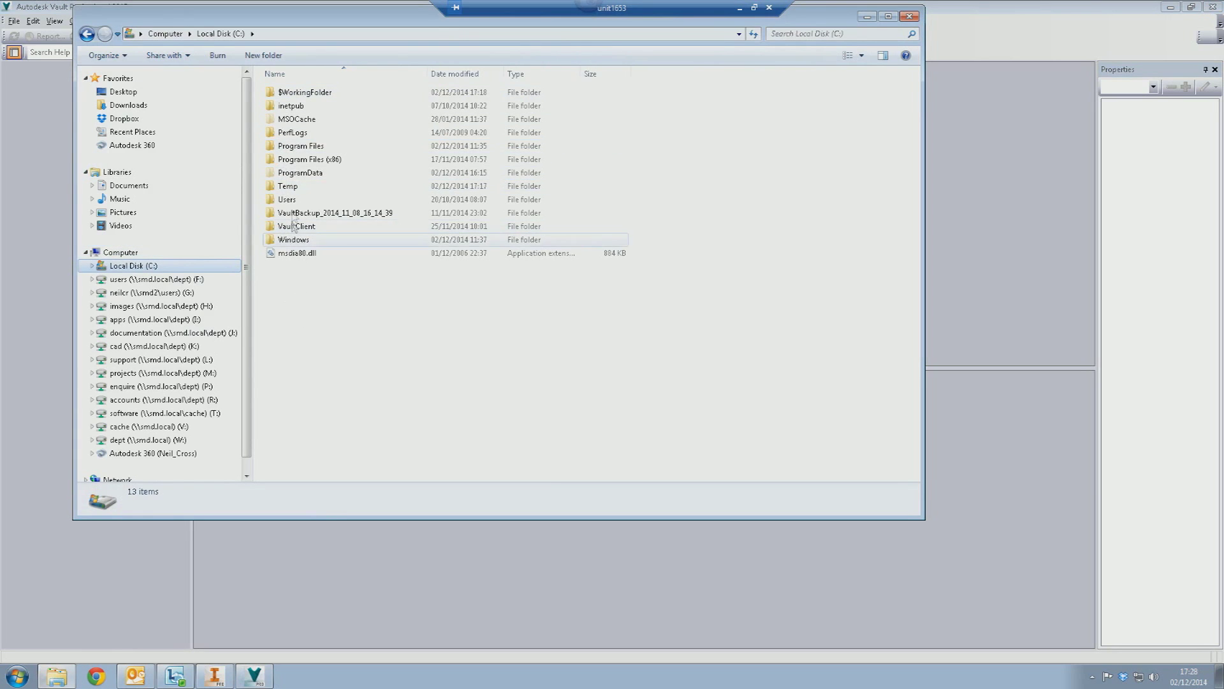
pyautogui.click(302, 93)
pyautogui.press('Delete')
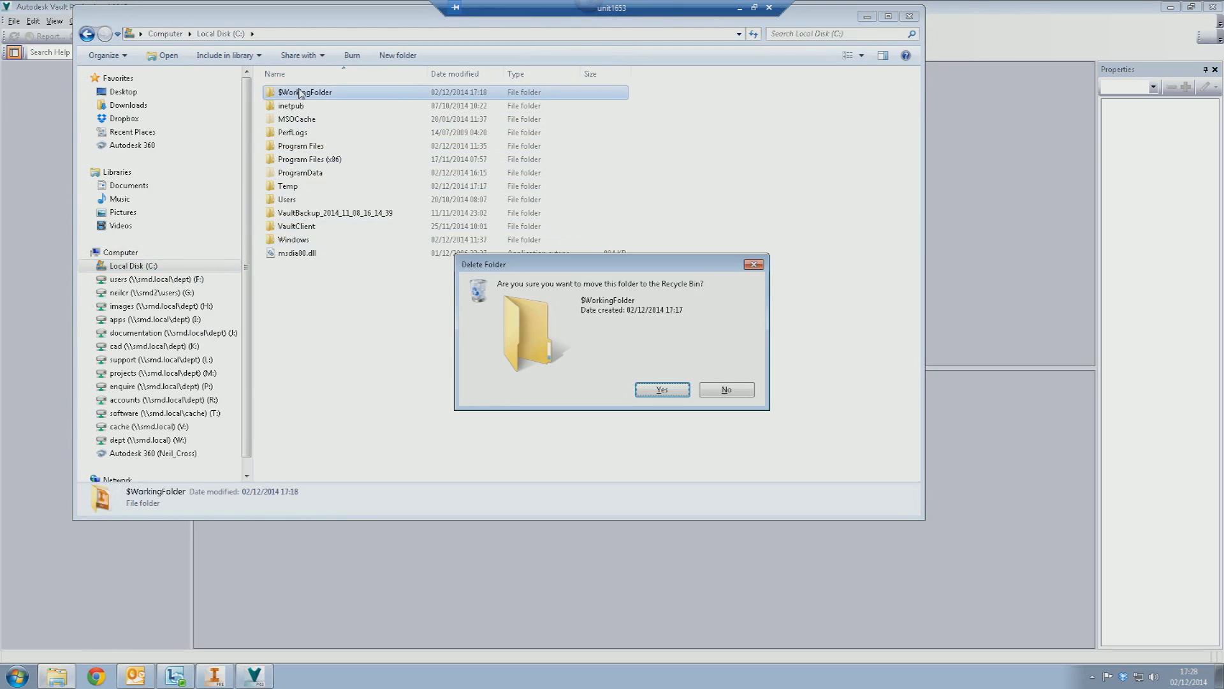
pyautogui.press('Return')
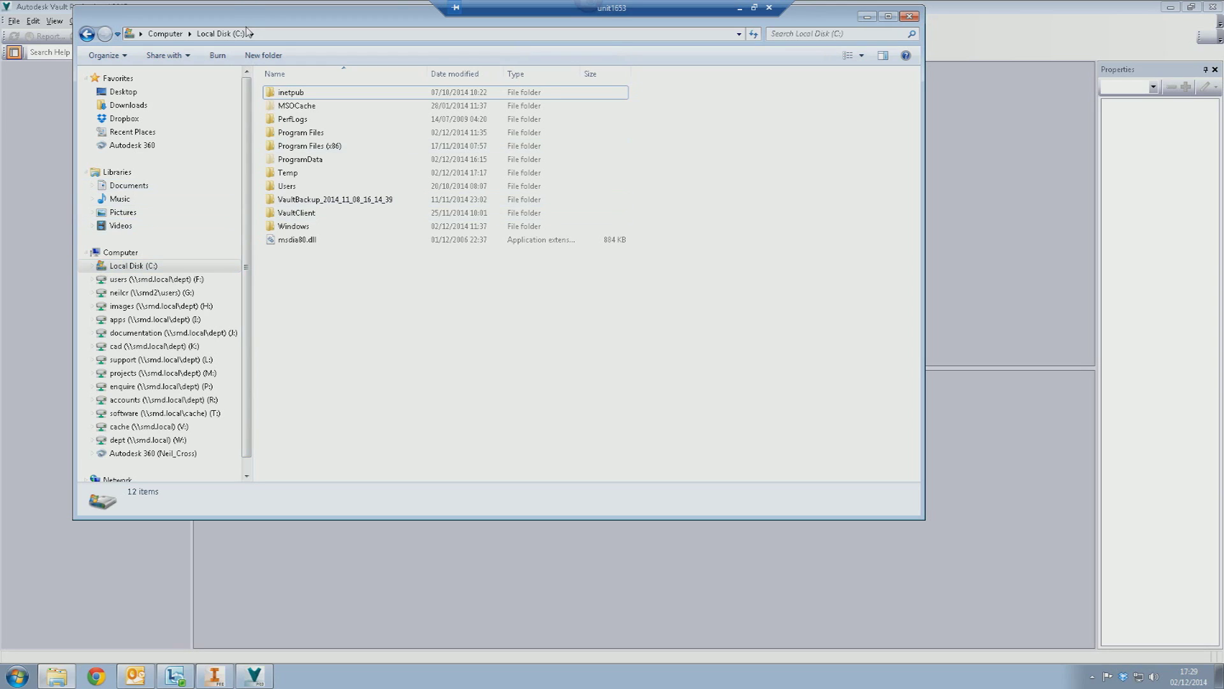
pyautogui.click(260, 55)
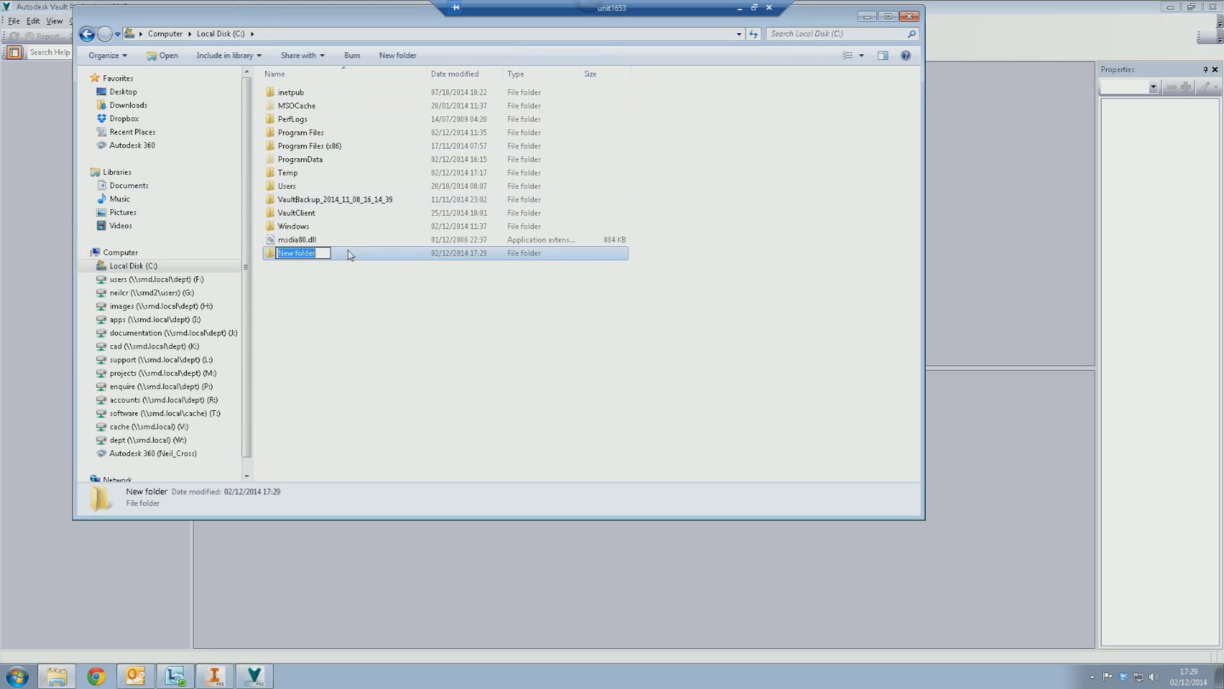
# - Name the new folder on C: '$WorkingFolder'
pyautogui.write('$WorkingFolder')
pyautogui.press('Return')
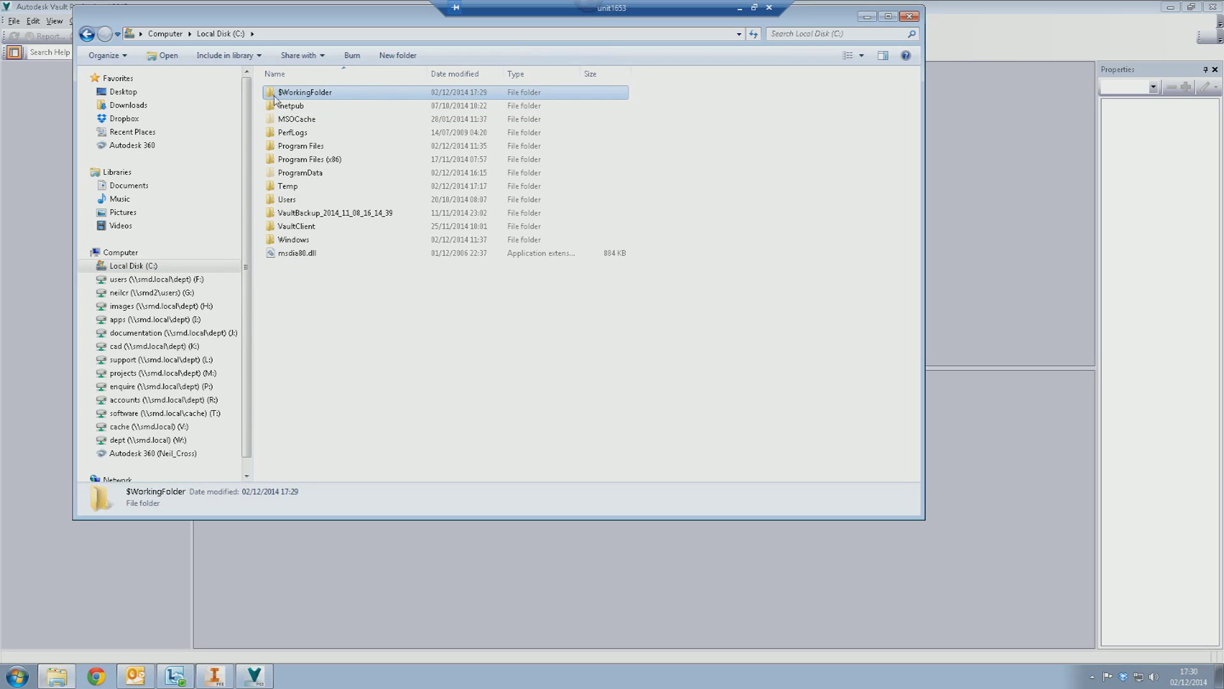
# - Give $WorkingFolder a drive icon through its Properties Customize settings
pyautogui.rightClick(274, 95)
pyautogui.click(312, 533)
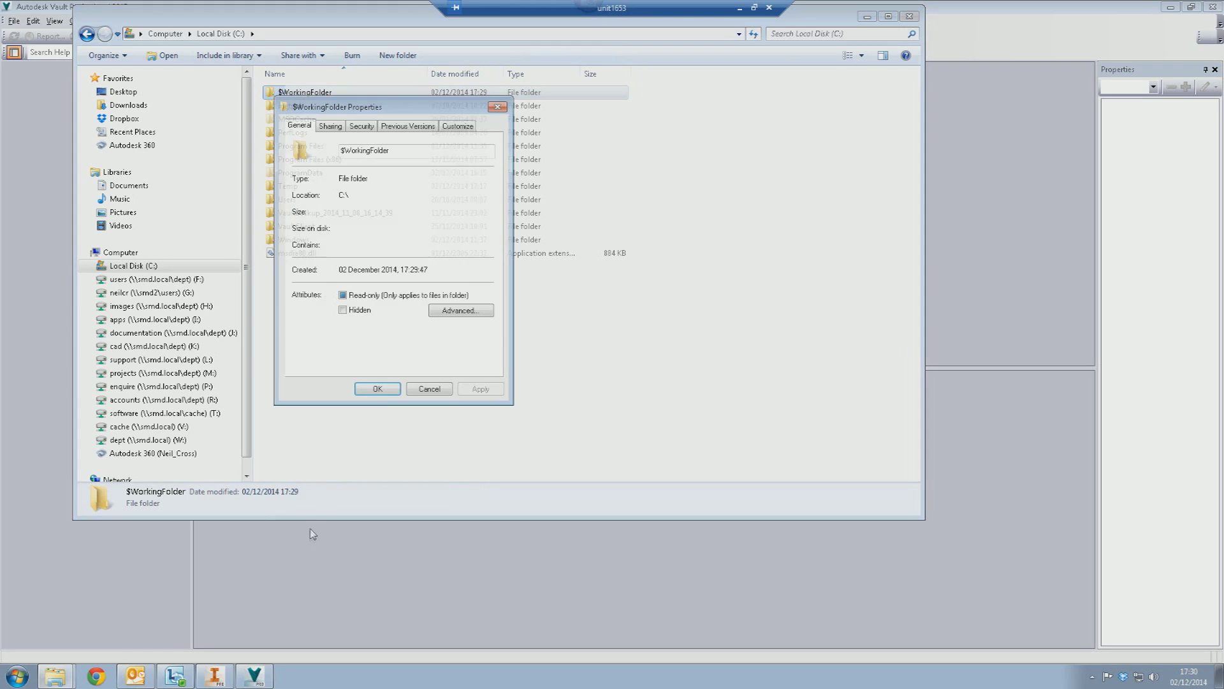
pyautogui.click(457, 126)
pyautogui.click(348, 319)
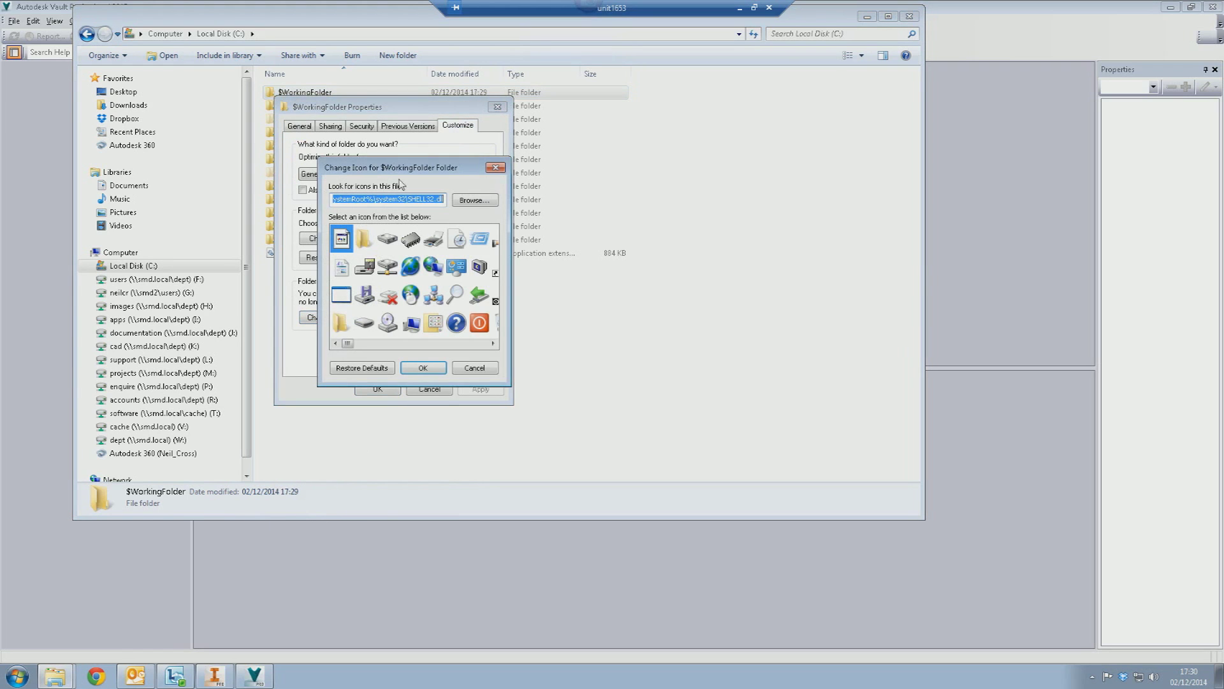
pyautogui.click(392, 241)
pyautogui.click(406, 364)
pyautogui.click(392, 390)
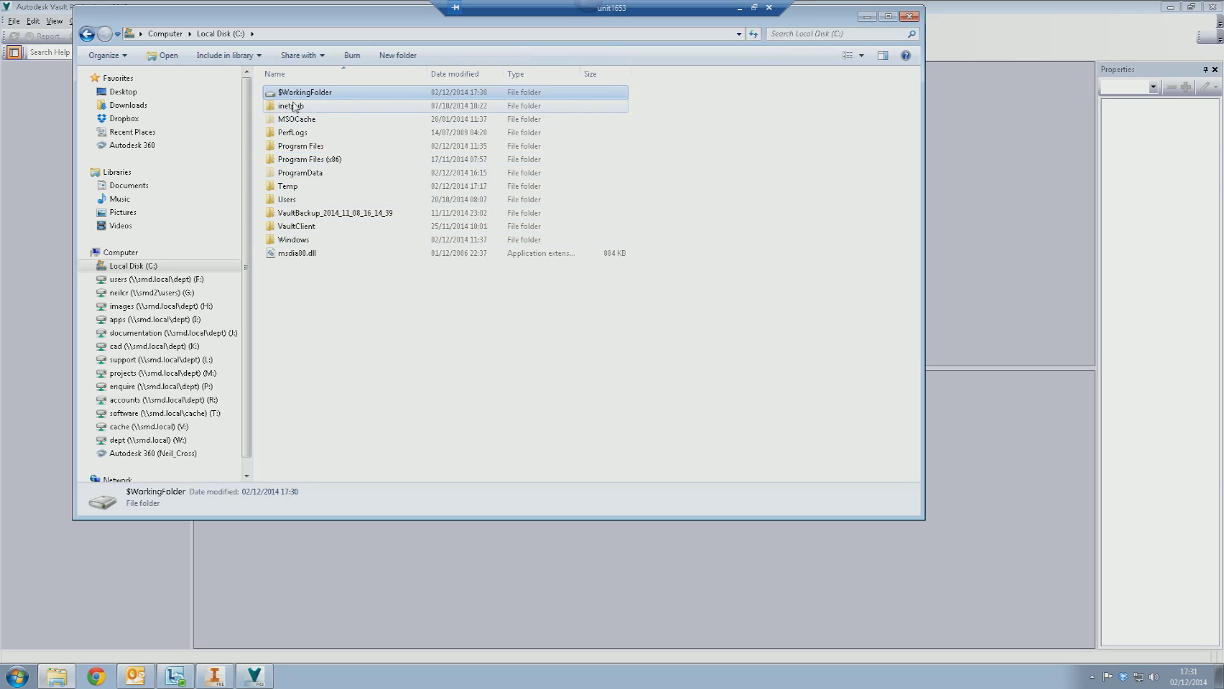
# - Inside $WorkingFolder, create a subfolder named 'Content Center Files'
pyautogui.moveTo(294, 106)
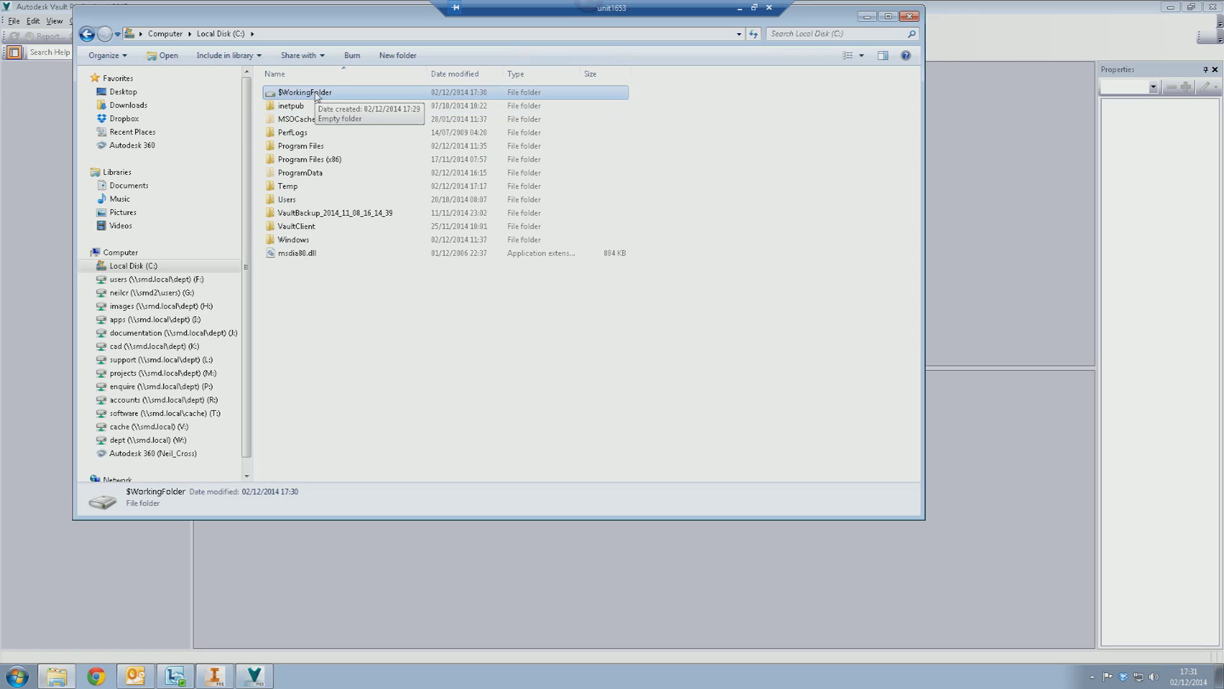
pyautogui.doubleClick(316, 94)
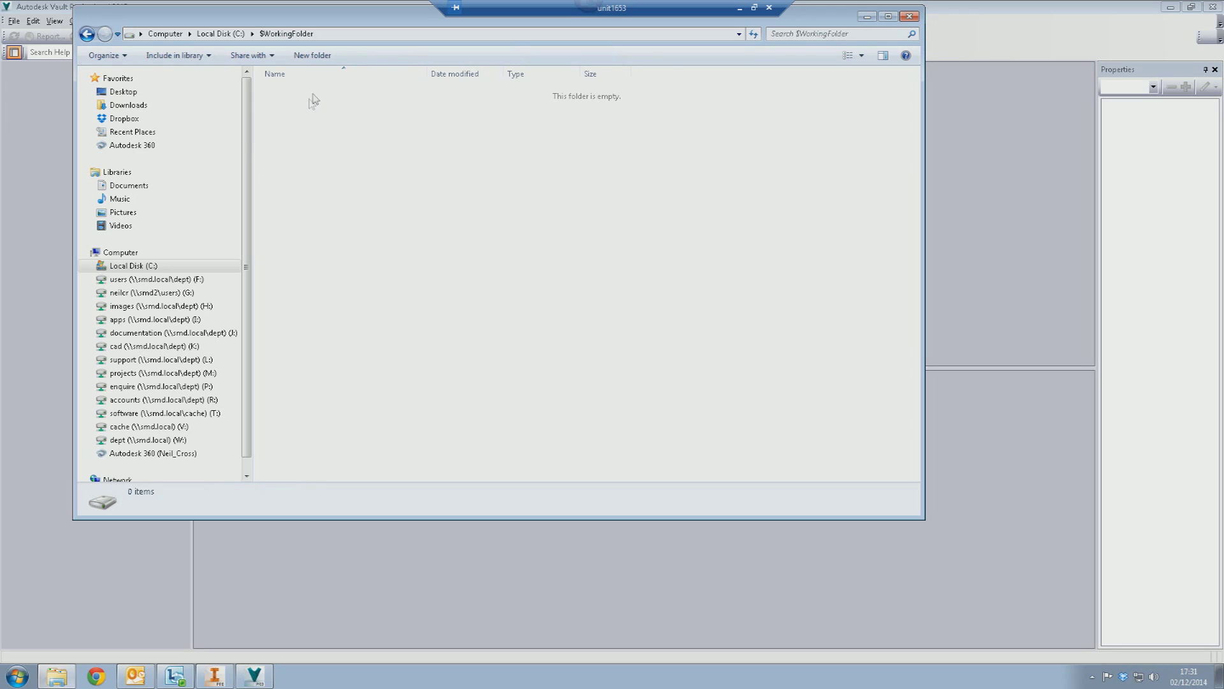
pyautogui.click(319, 56)
pyautogui.write('C')
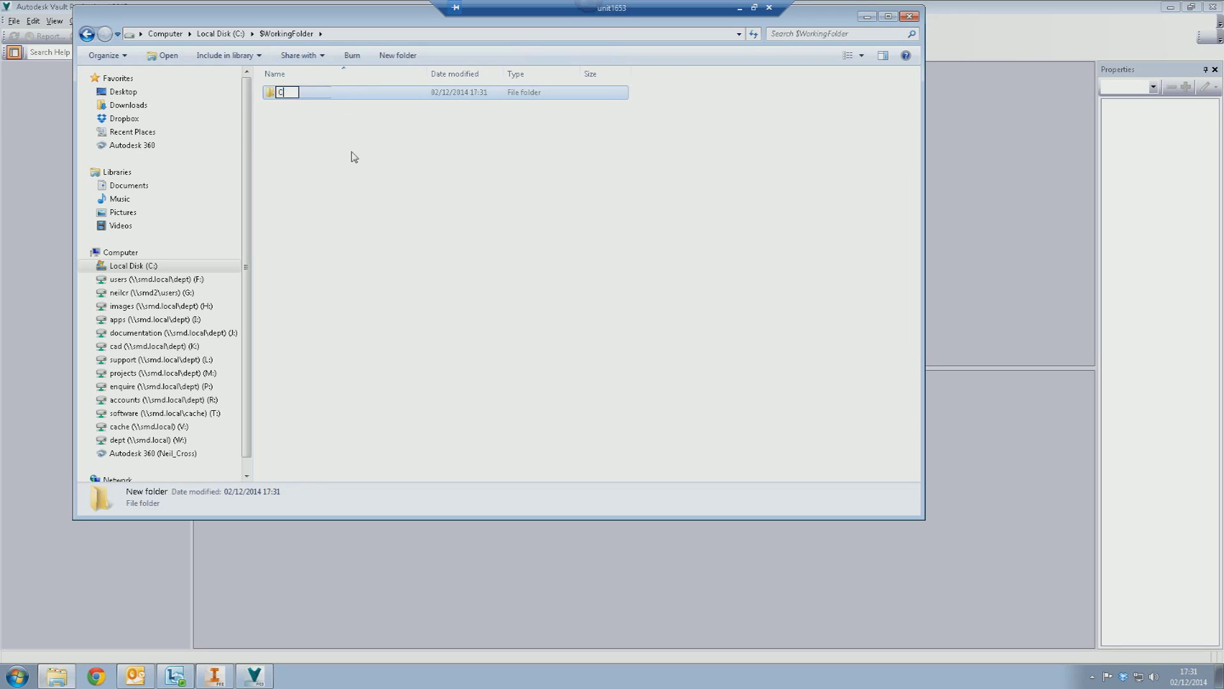
pyautogui.write('ontent Center Files')
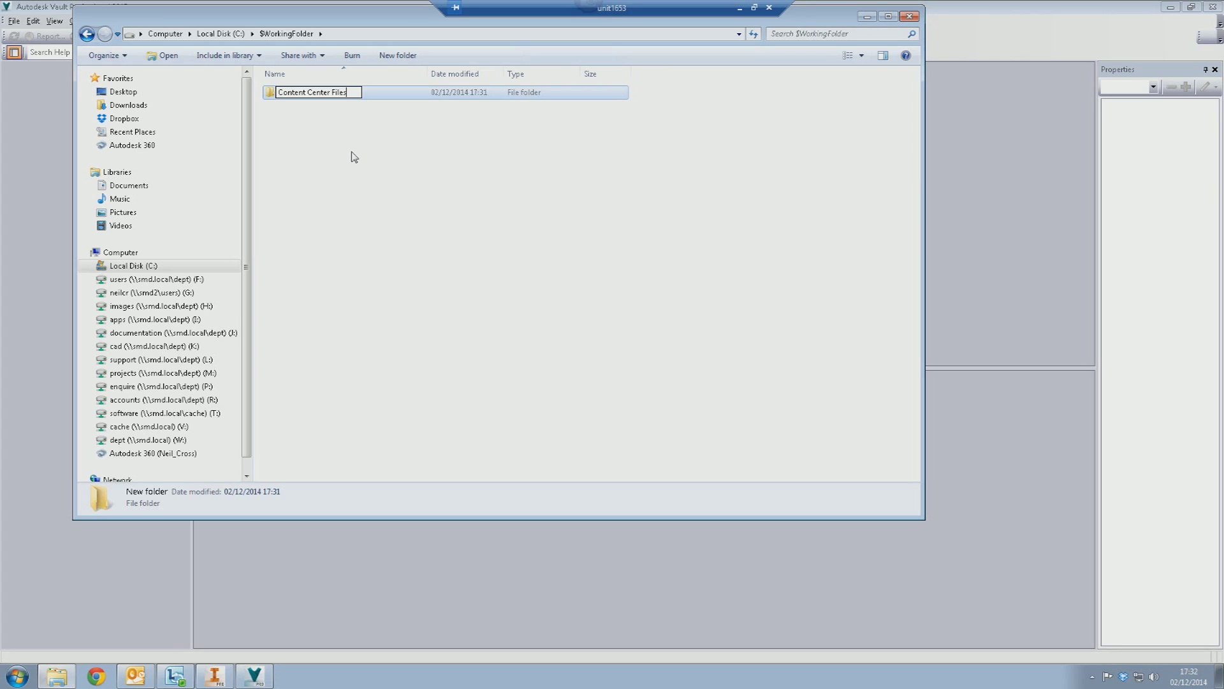
pyautogui.press('Return')
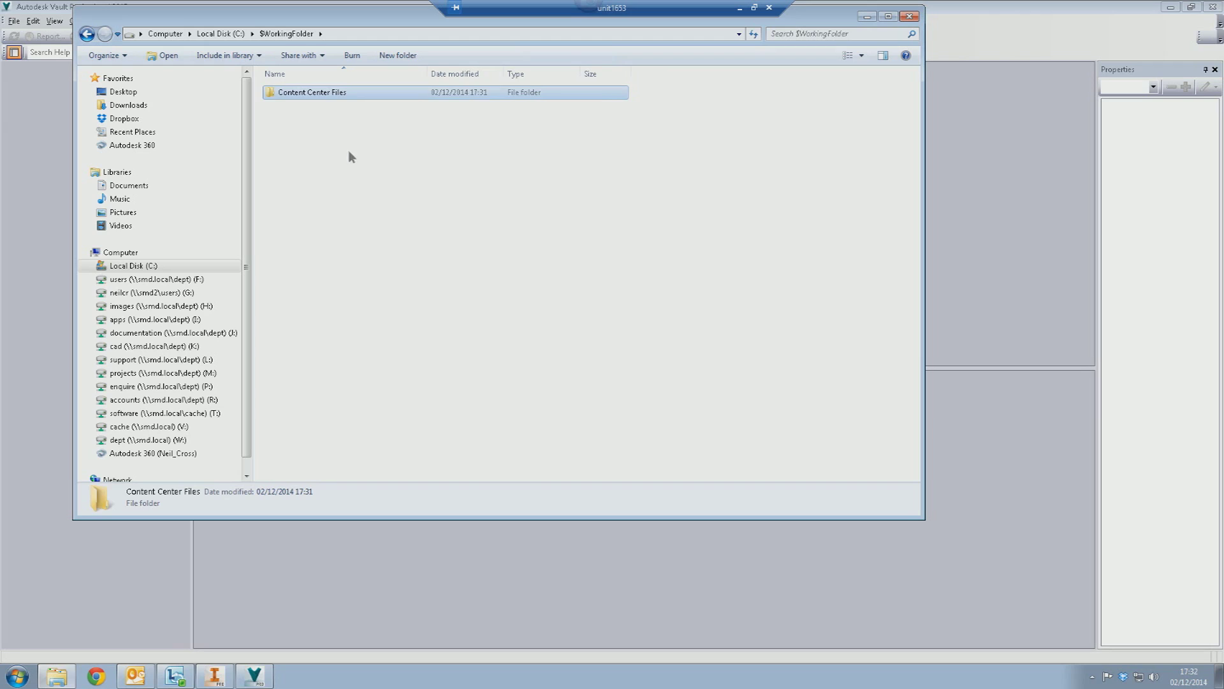
pyautogui.click(354, 157)
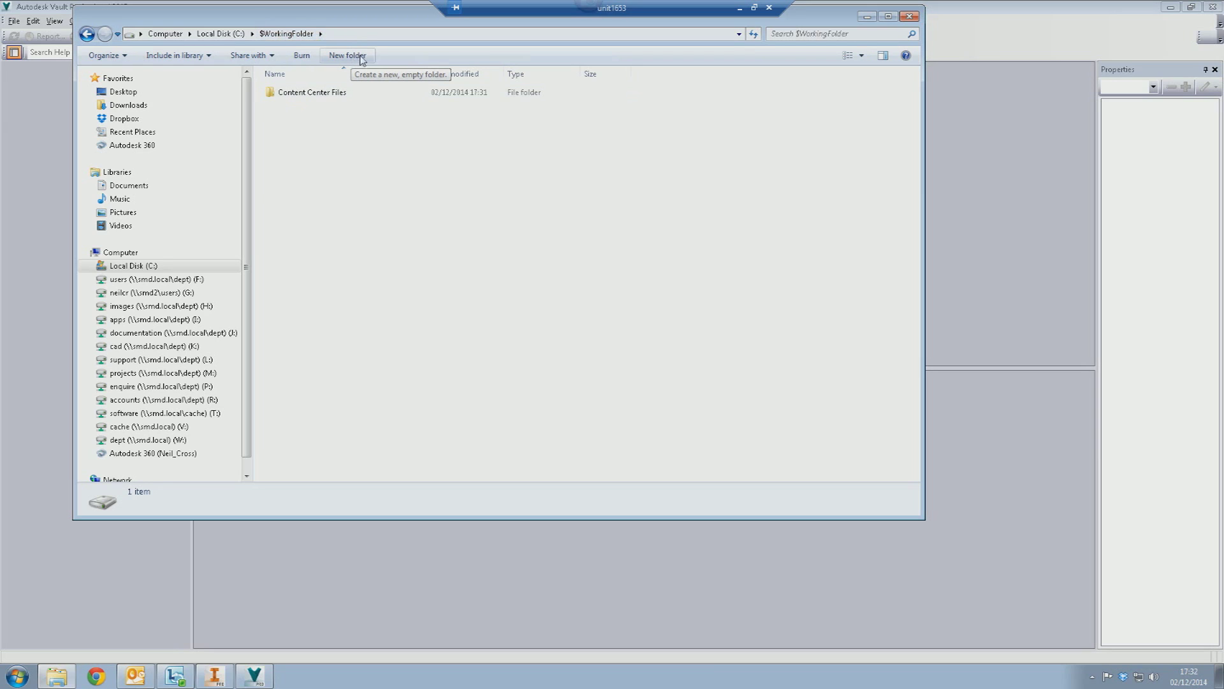
# - Add 'Engineering Data' and 'Libraries' subfolders inside $WorkingFolder
pyautogui.click(361, 56)
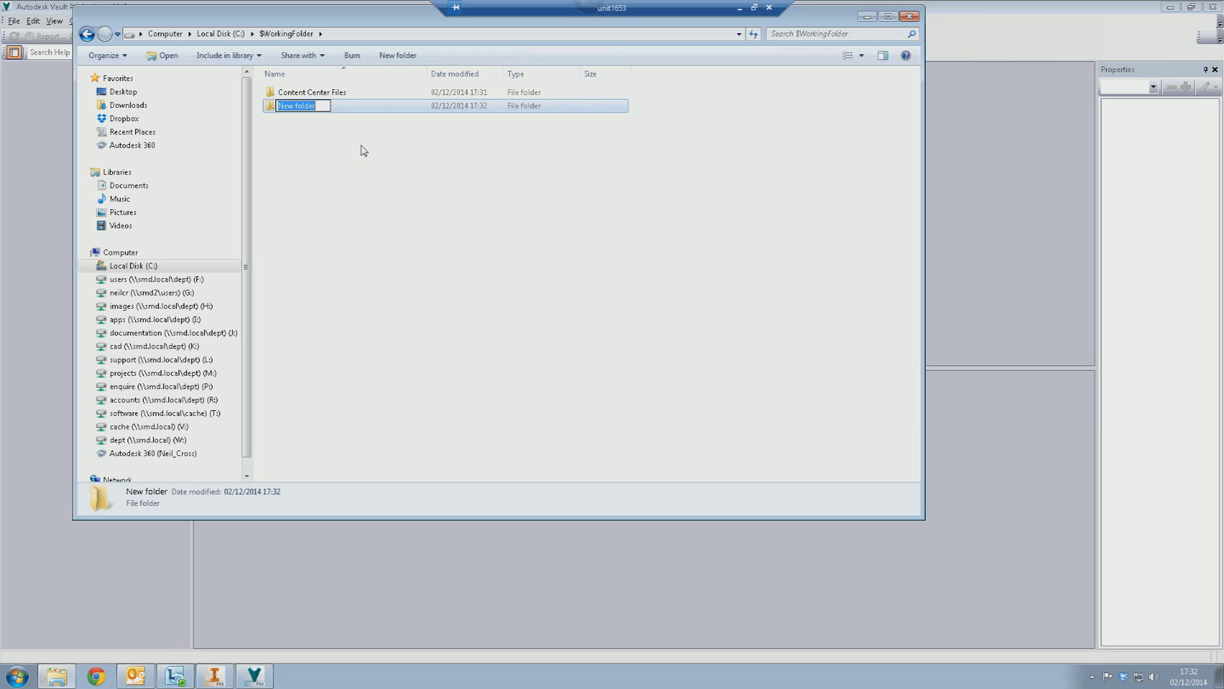
pyautogui.write('Engineering Data')
pyautogui.press('Return')
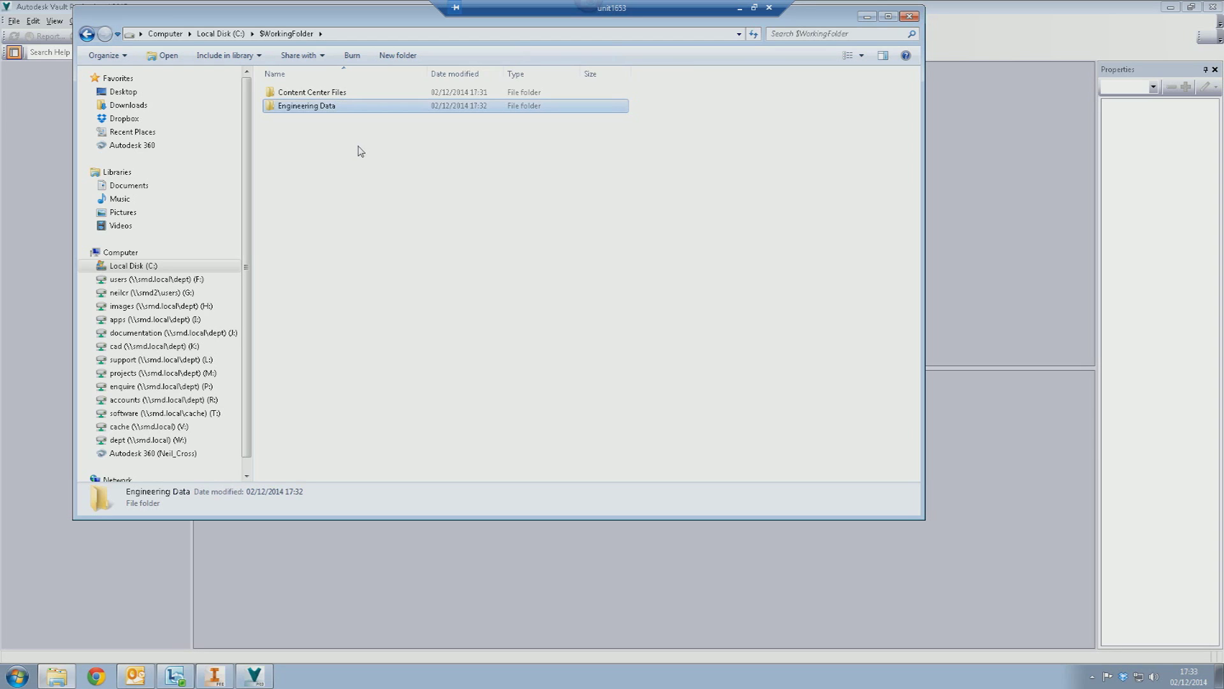
pyautogui.click(331, 151)
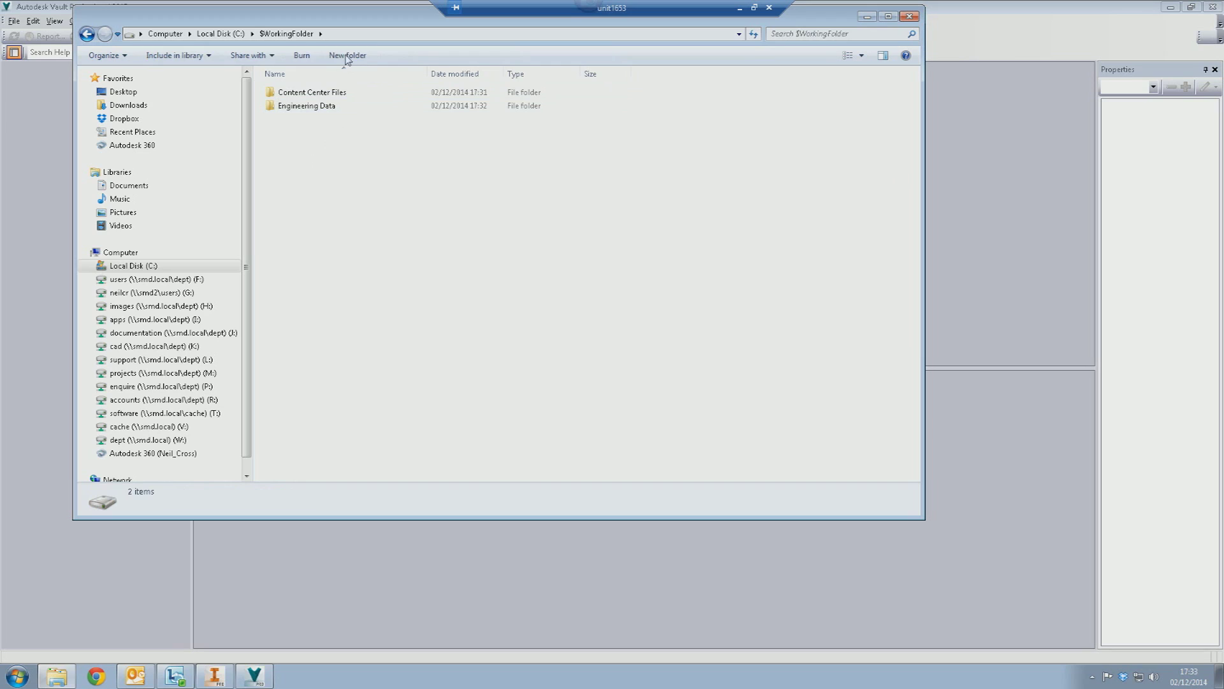
pyautogui.click(346, 56)
pyautogui.write('Libra')
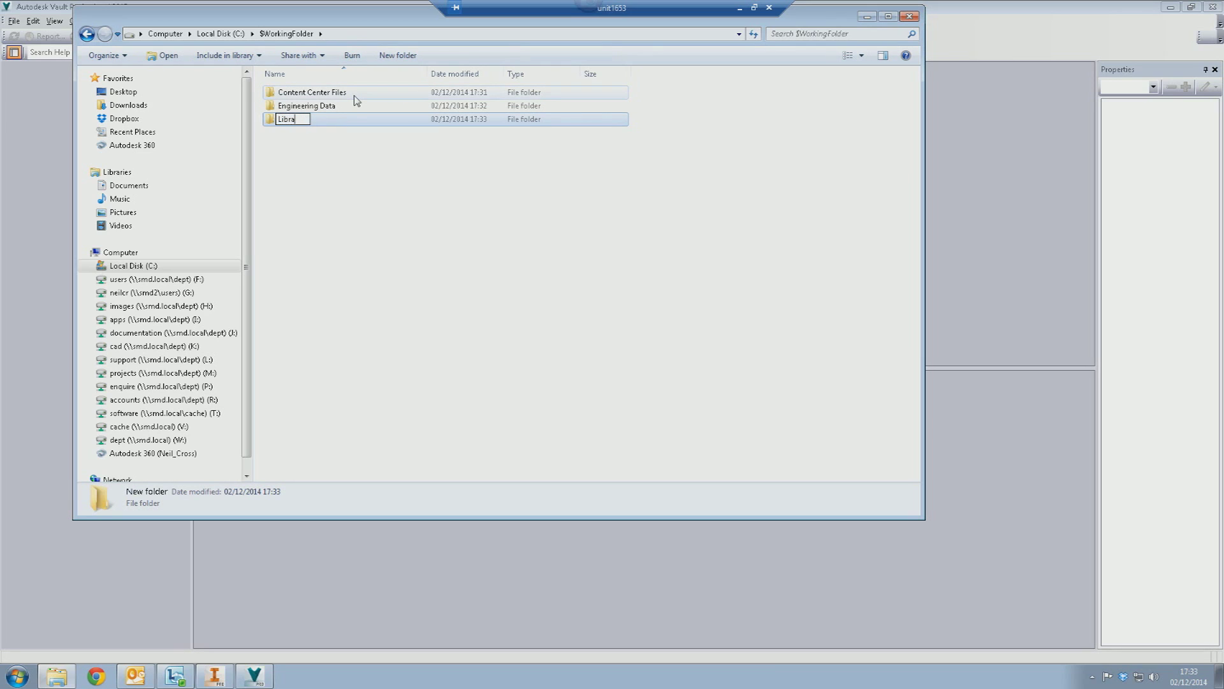
pyautogui.write('ries')
pyautogui.press('Return')
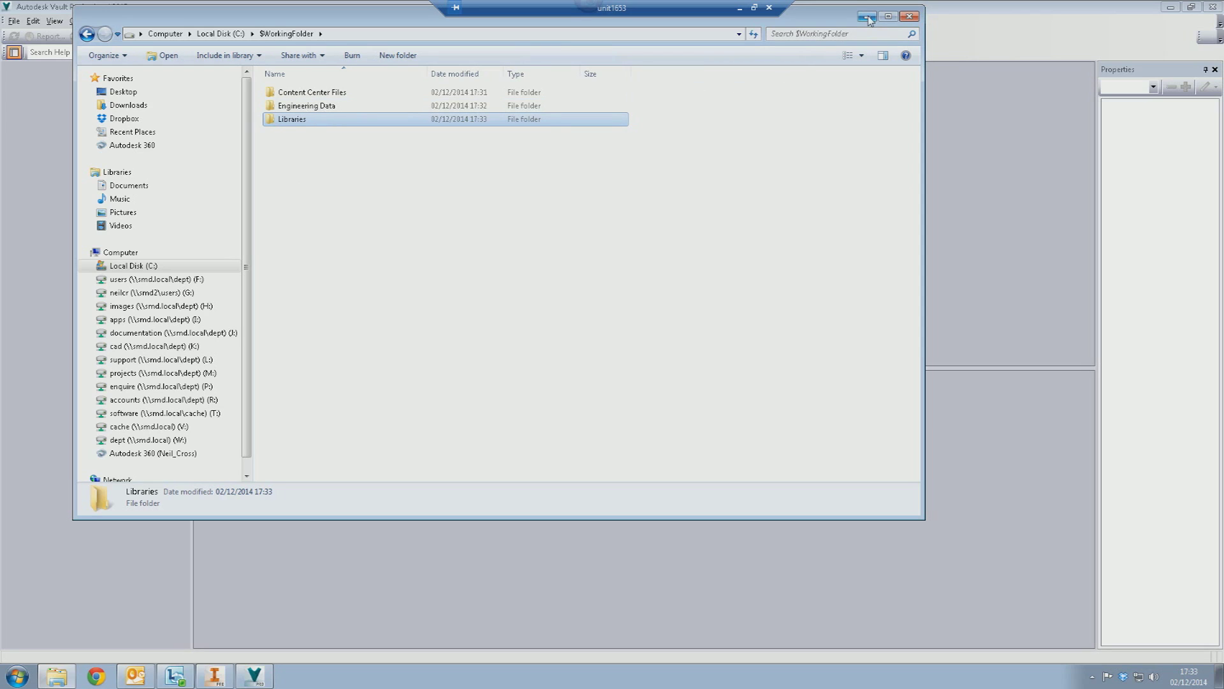
# - Start the Vault login, entering the password and server name tsvr1
pyautogui.click(262, 678)
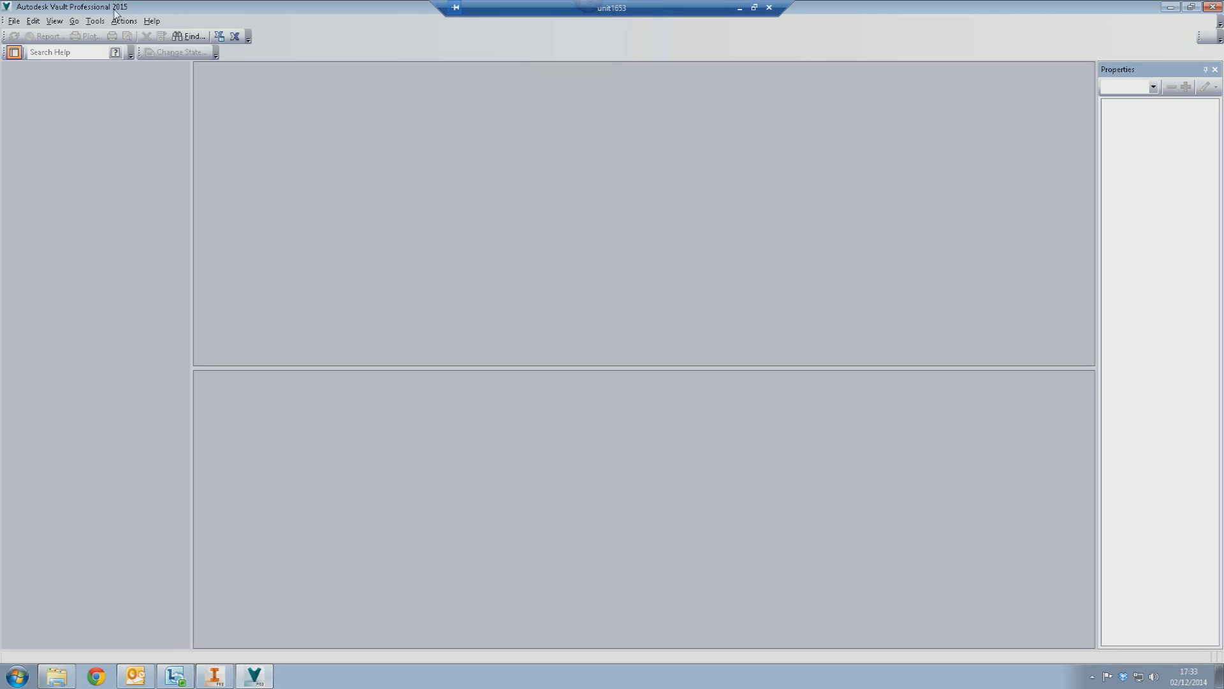
pyautogui.click(14, 22)
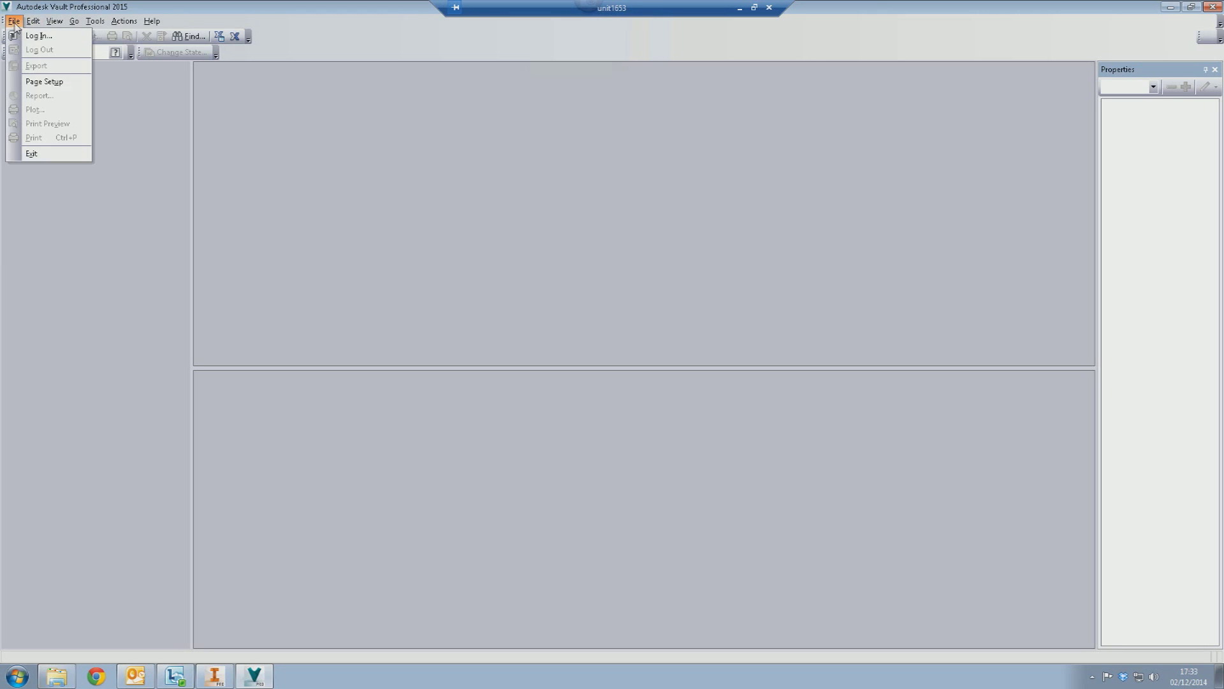
pyautogui.click(34, 37)
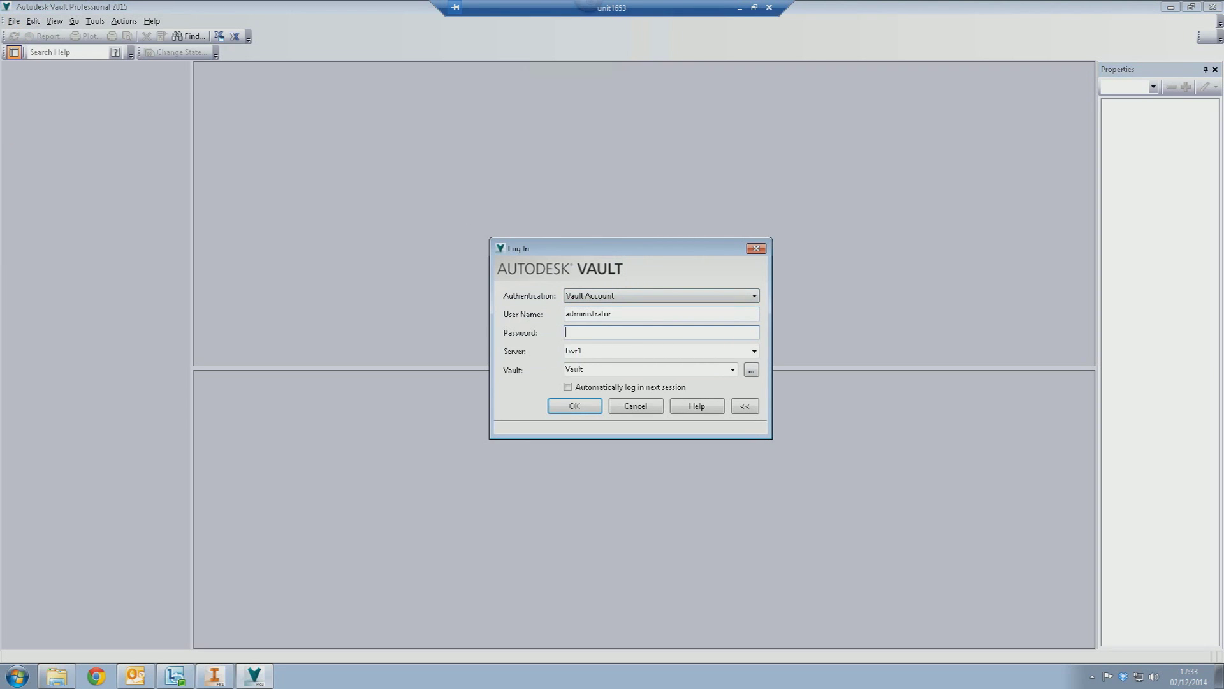
pyautogui.write('1234567')
pyautogui.press('Tab')
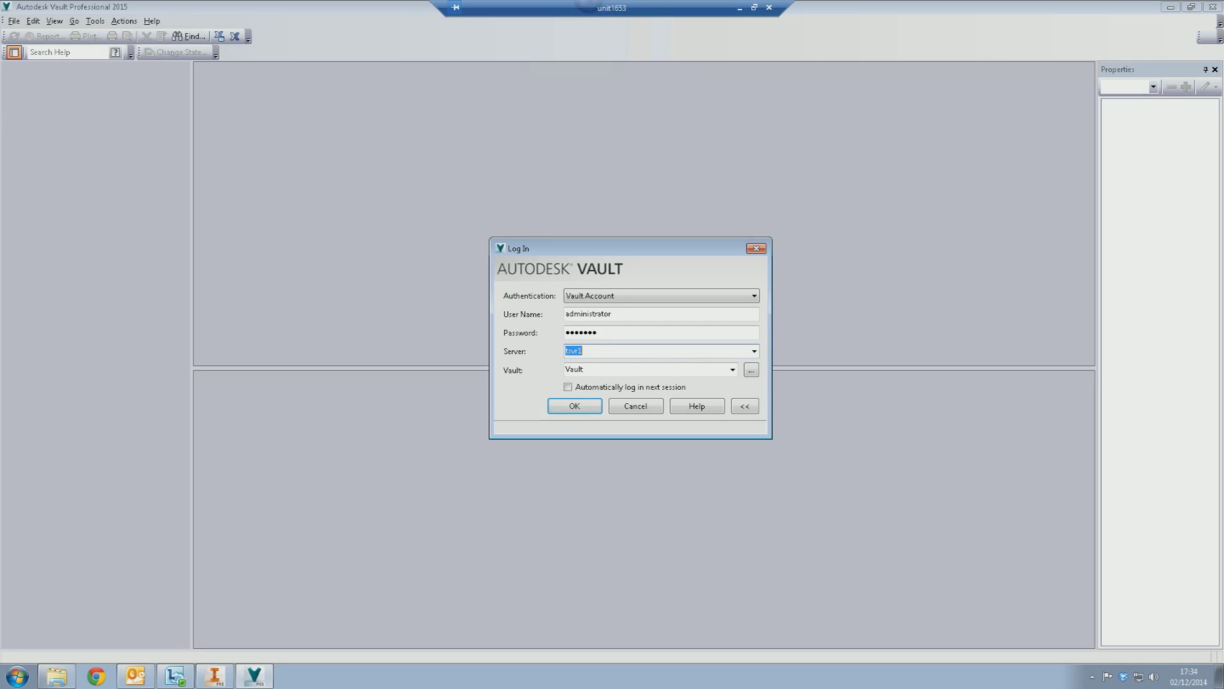
pyautogui.write('localhos')
pyautogui.press('BackSpace')
pyautogui.press('BackSpace')
pyautogui.press('BackSpace')
pyautogui.press('BackSpace')
pyautogui.press('BackSpace')
pyautogui.press('BackSpace')
pyautogui.press('BackSpace')
pyautogui.press('BackSpace')
pyautogui.write('tsvr1')
# - Select the vault named Vault, enable automatic login next session, and log in
pyautogui.click(596, 369)
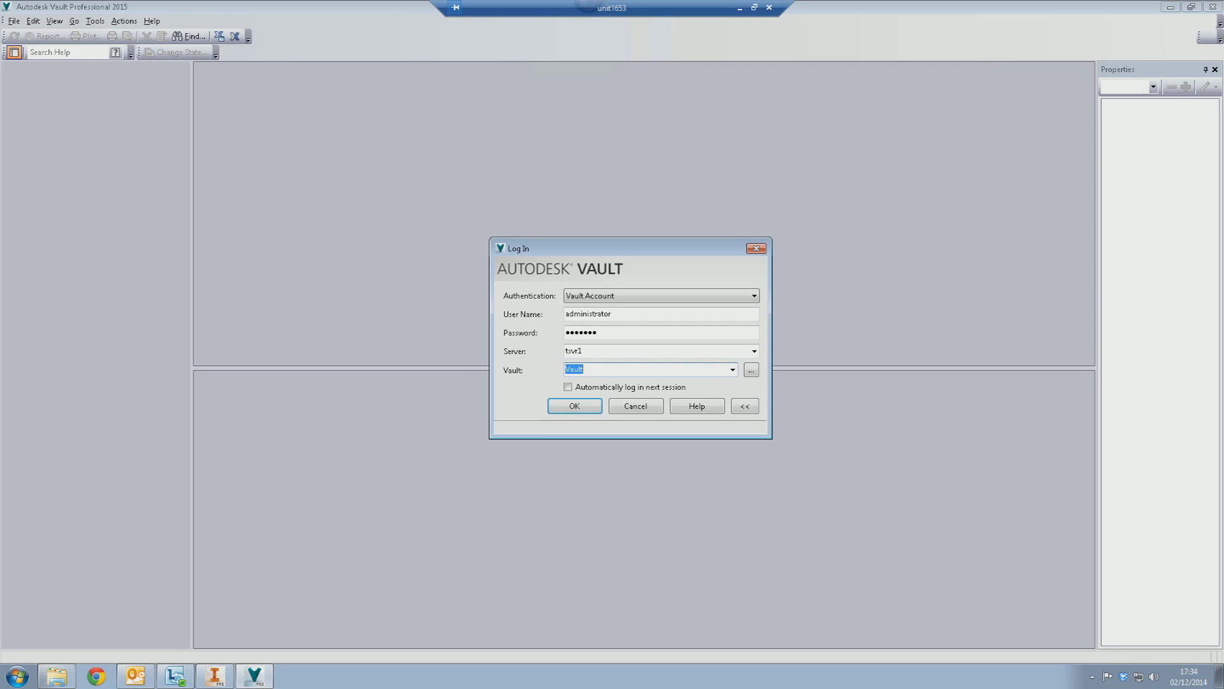
pyautogui.click(751, 371)
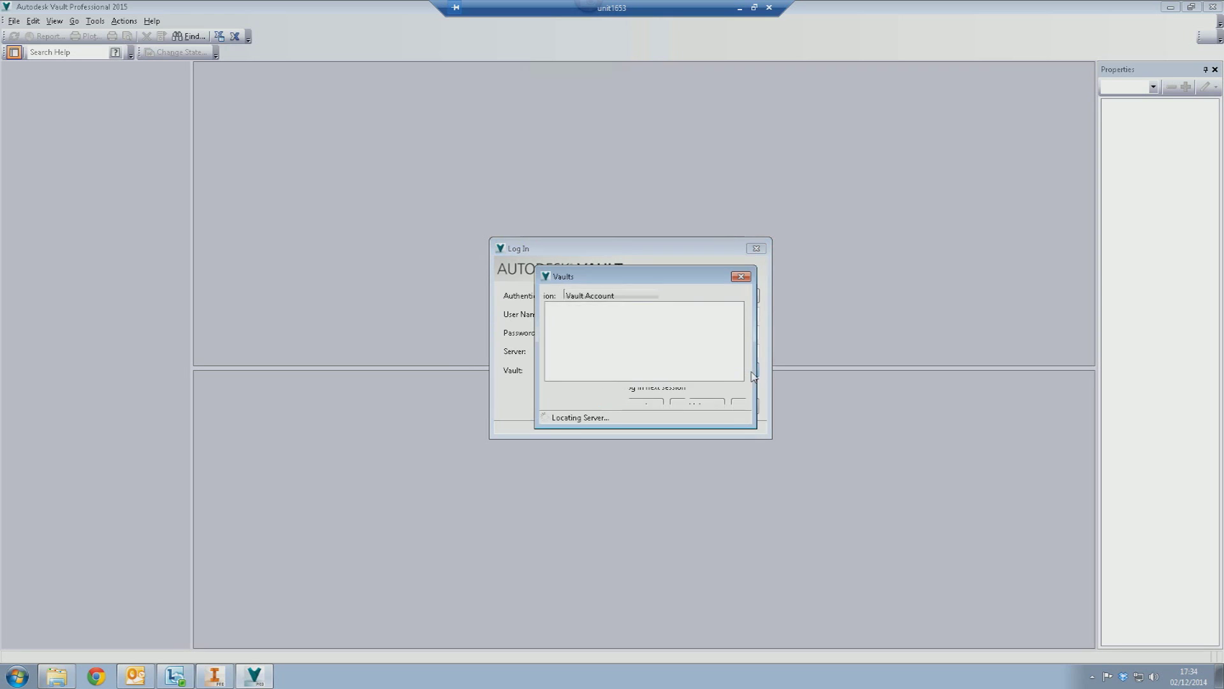
pyautogui.click(571, 317)
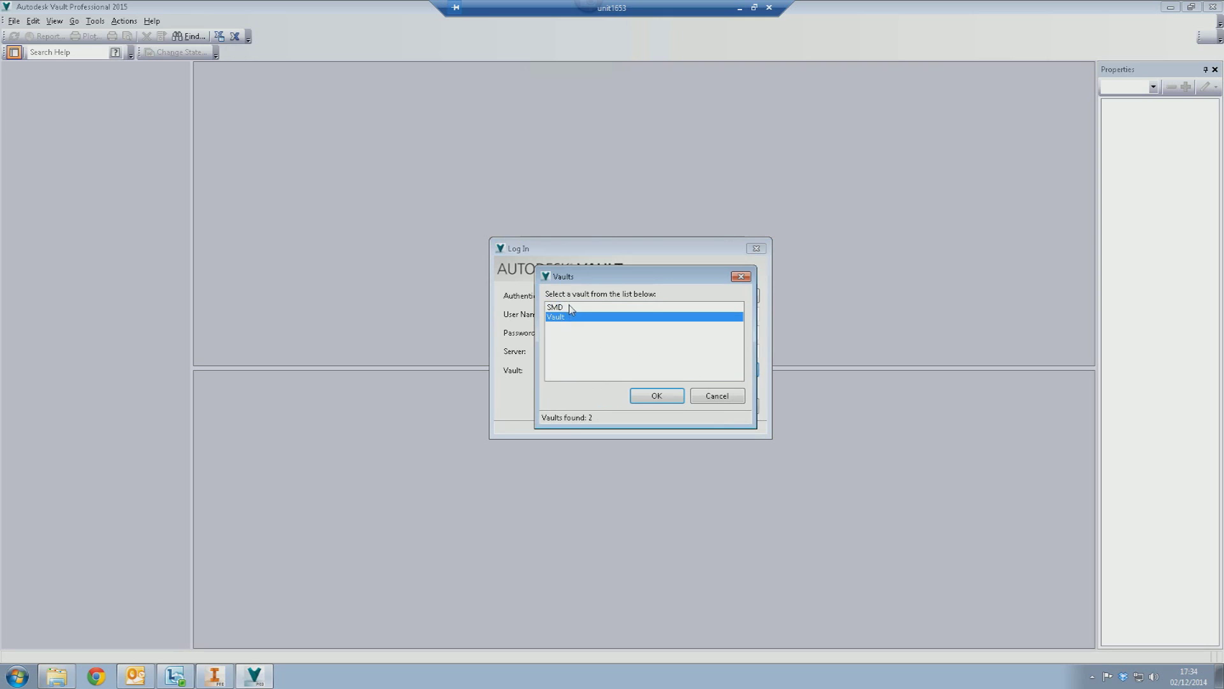
pyautogui.click(658, 396)
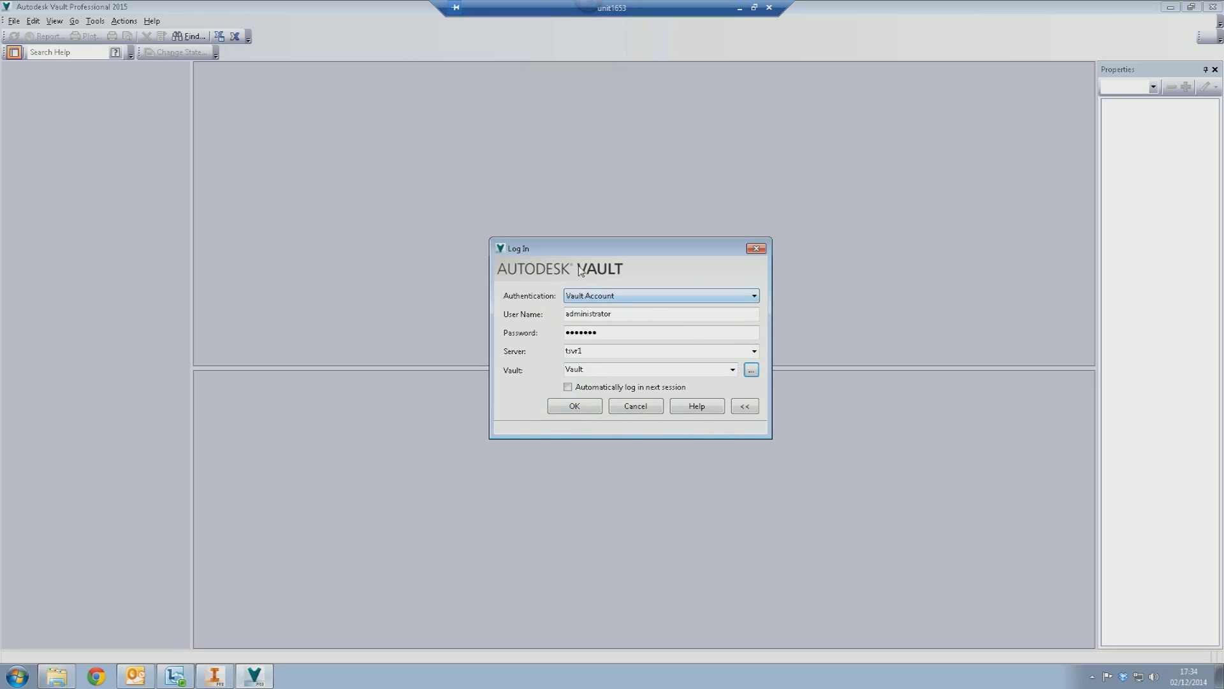
pyautogui.click(614, 387)
pyautogui.click(566, 408)
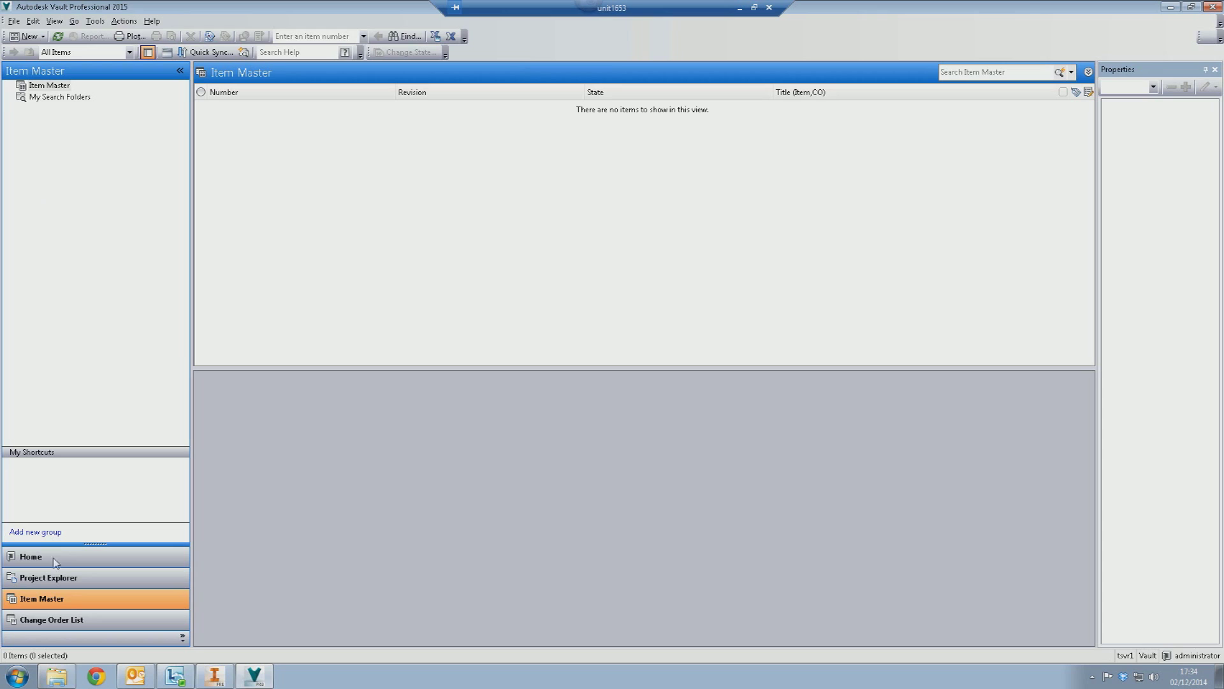
# - Switch Vault to the Project Explorer view and bring up the local working folder
pyautogui.click(54, 578)
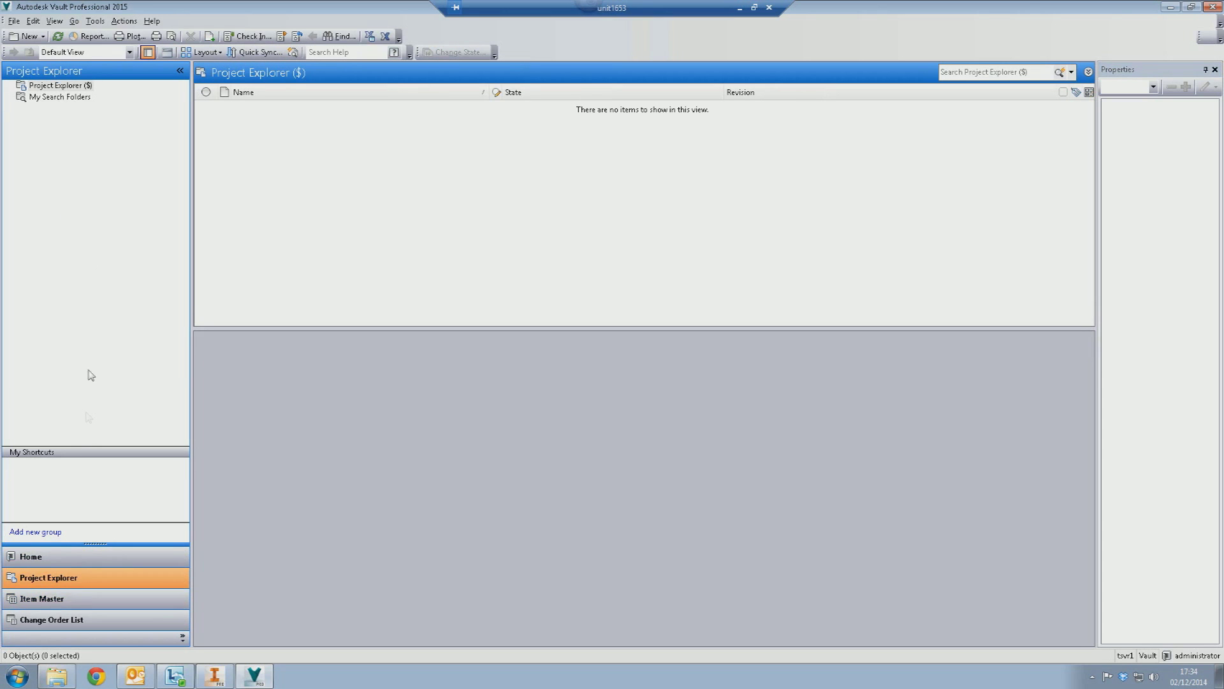
pyautogui.click(57, 676)
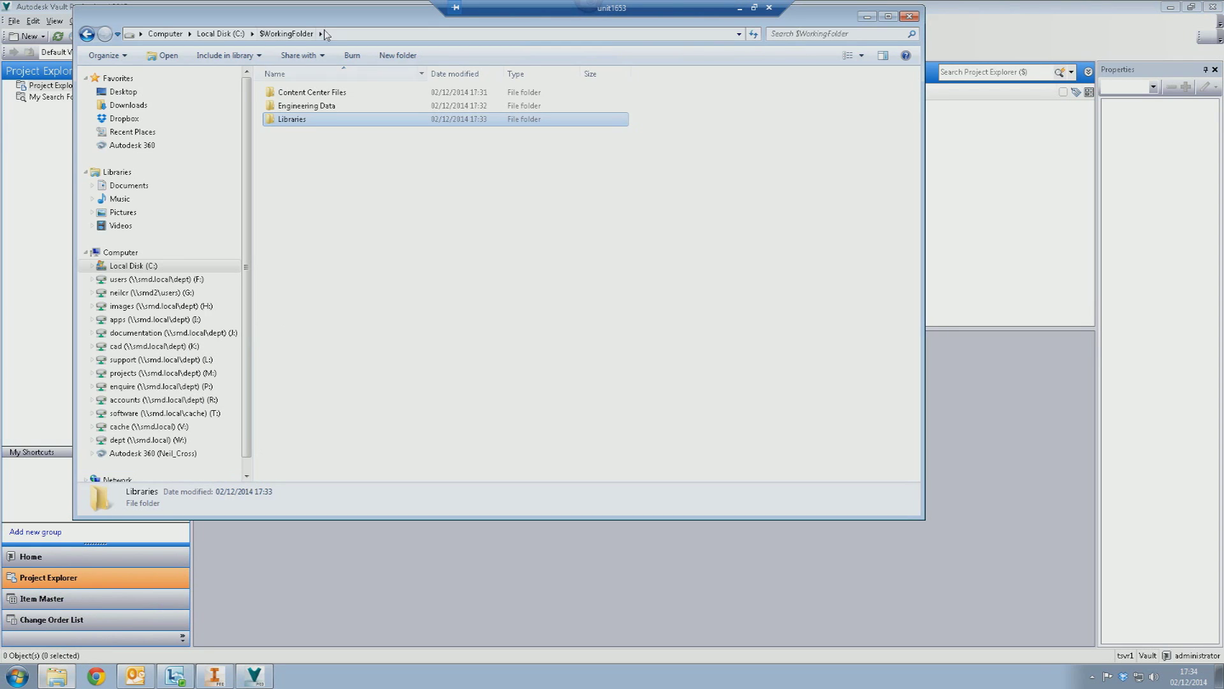
# - Move the Explorer window to review $WorkingFolder's three subfolders, then return to Vault
pyautogui.moveTo(328, 43); pyautogui.dragTo(448, 164)
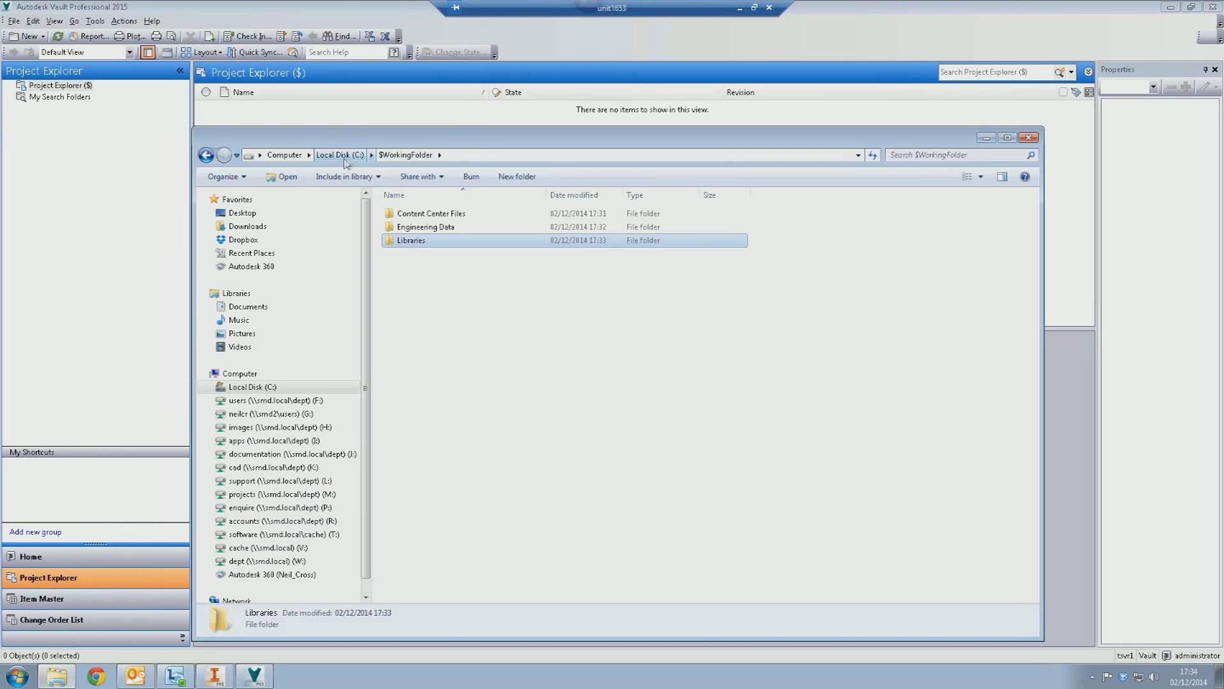
pyautogui.moveTo(368, 143); pyautogui.dragTo(419, 129)
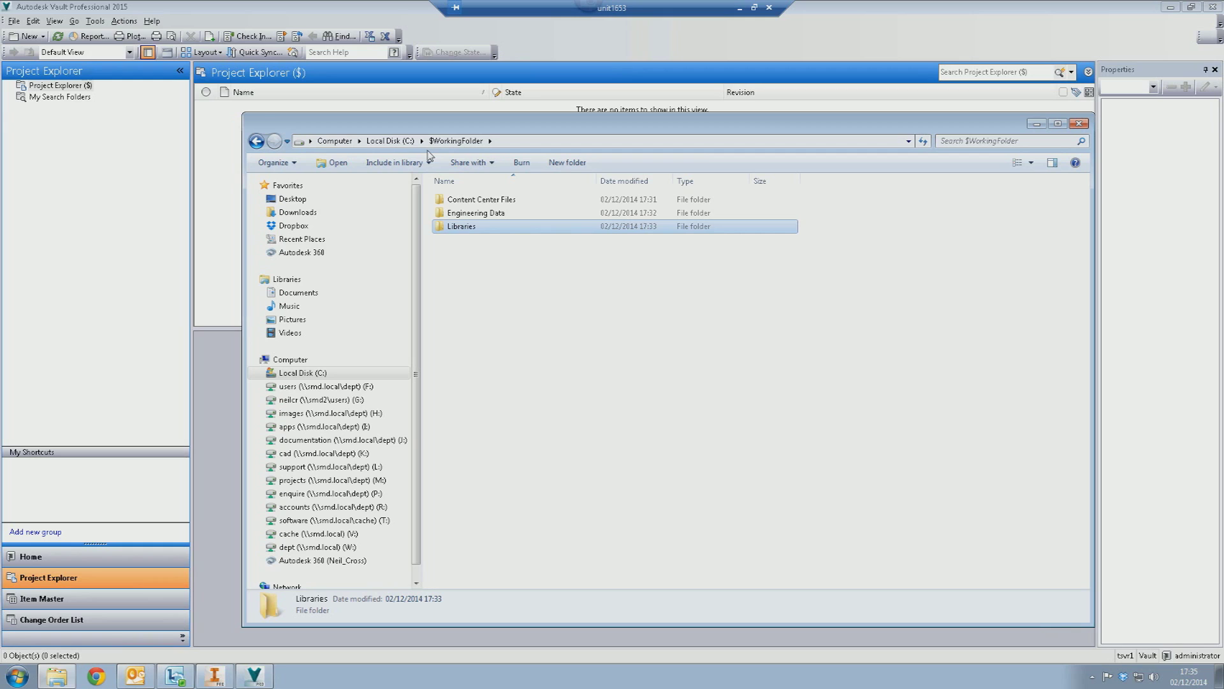
pyautogui.click(100, 8)
# - Create an 'Engineering Data' folder at the vault root and bring back the local working folder
pyautogui.rightClick(60, 87)
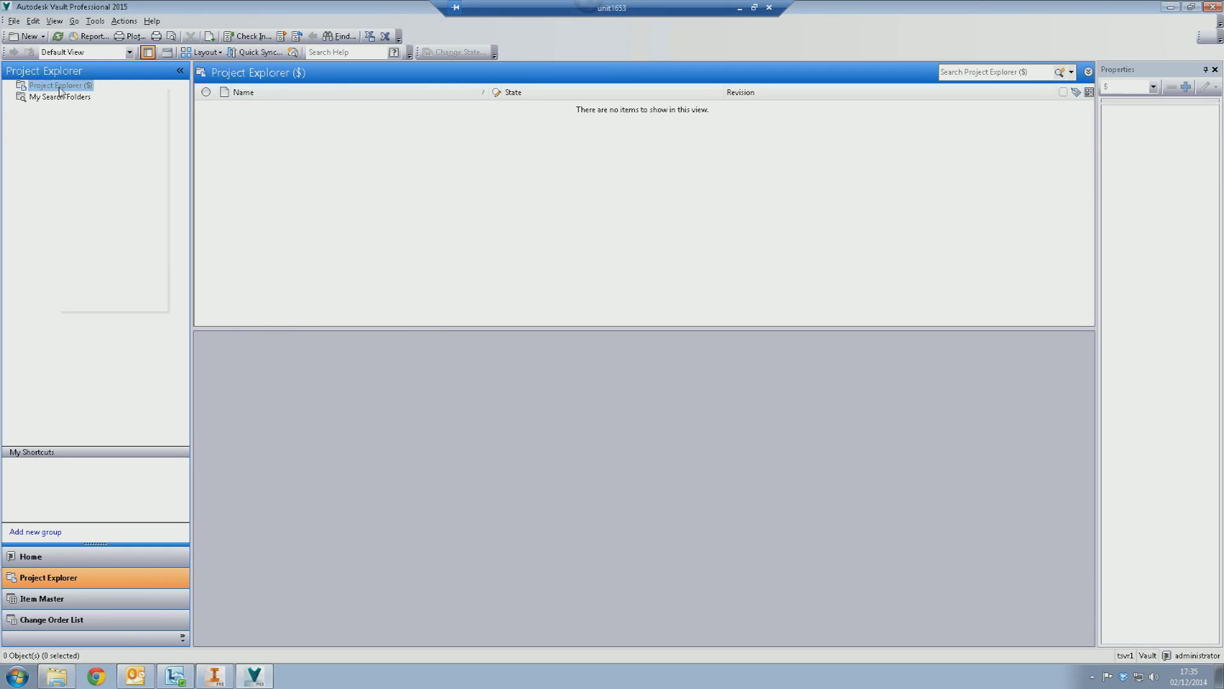
pyautogui.click(82, 96)
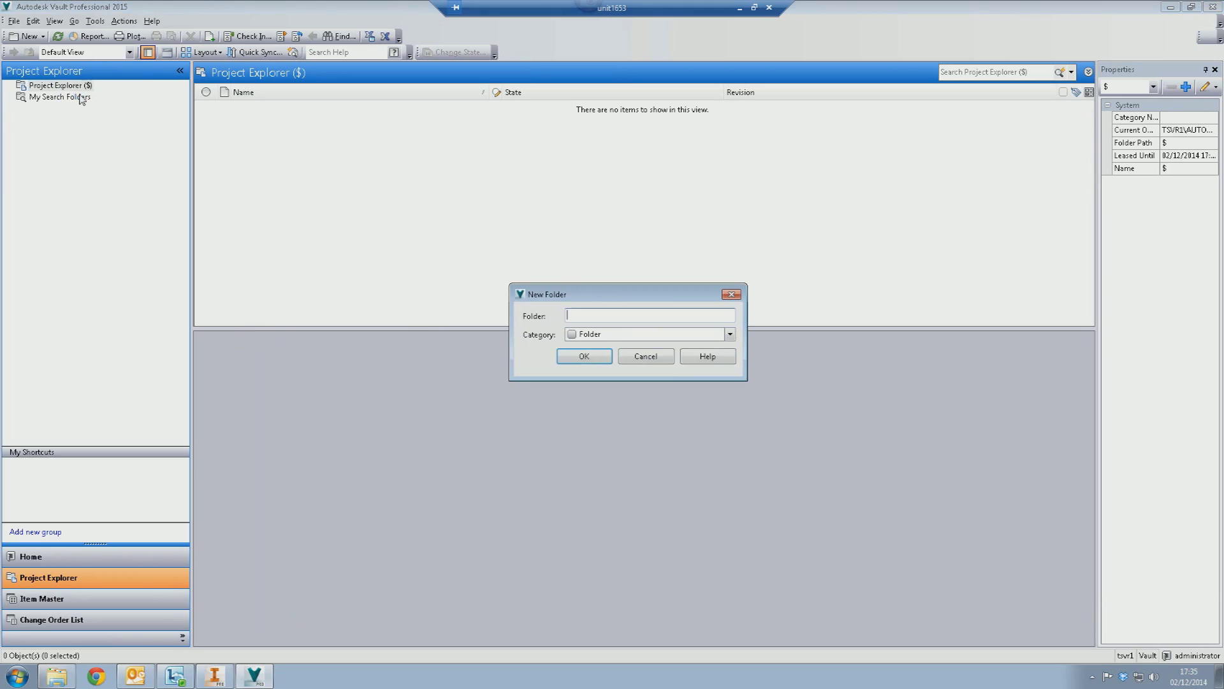
pyautogui.write('Engineering Data')
pyautogui.press('Return')
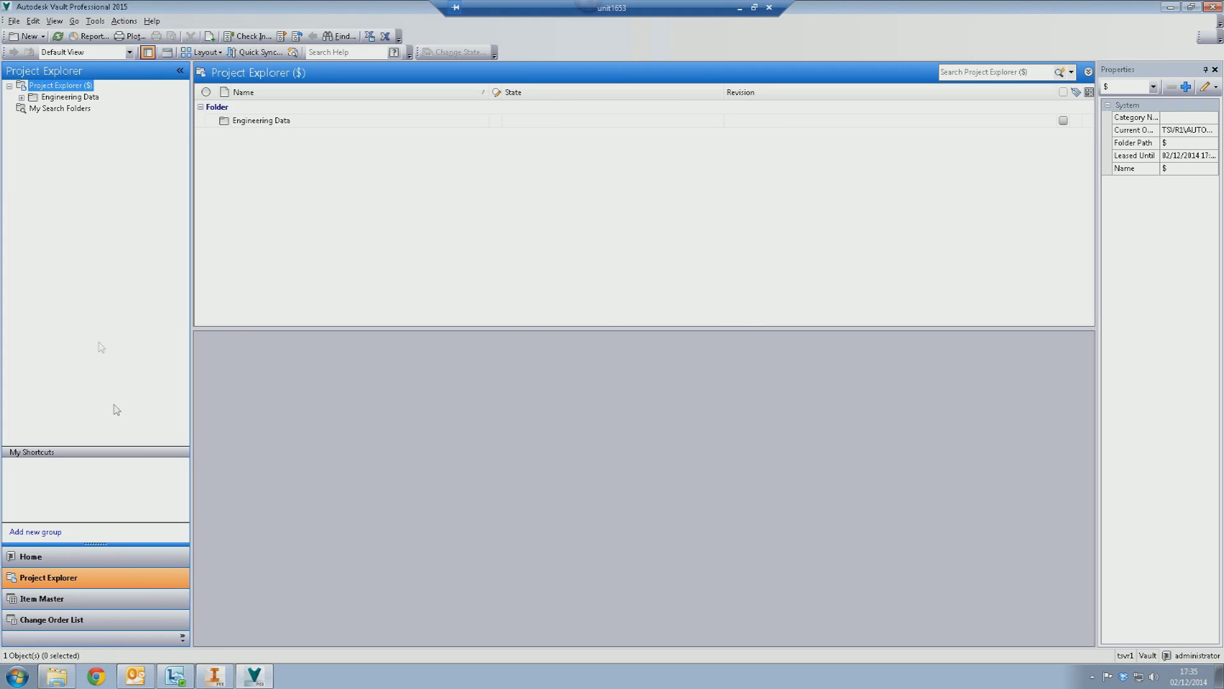
pyautogui.click(57, 676)
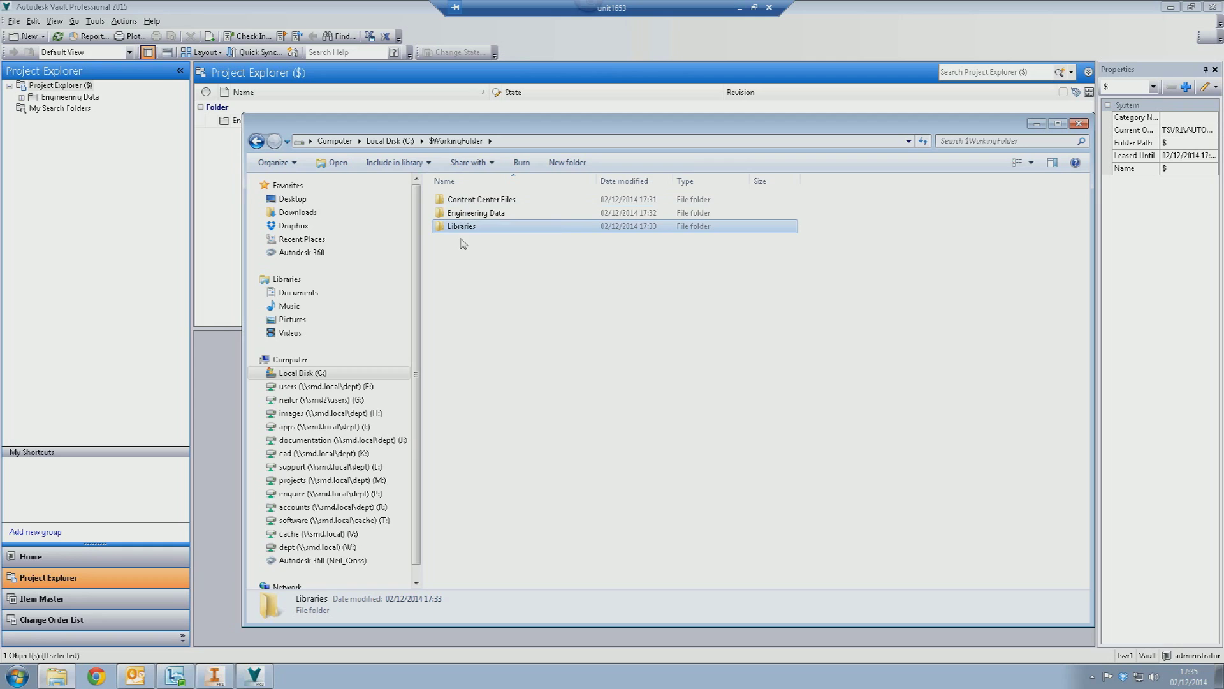
# - Add 'Content Center Files' and 'Libraries' as library folders at the vault root
pyautogui.click(62, 86)
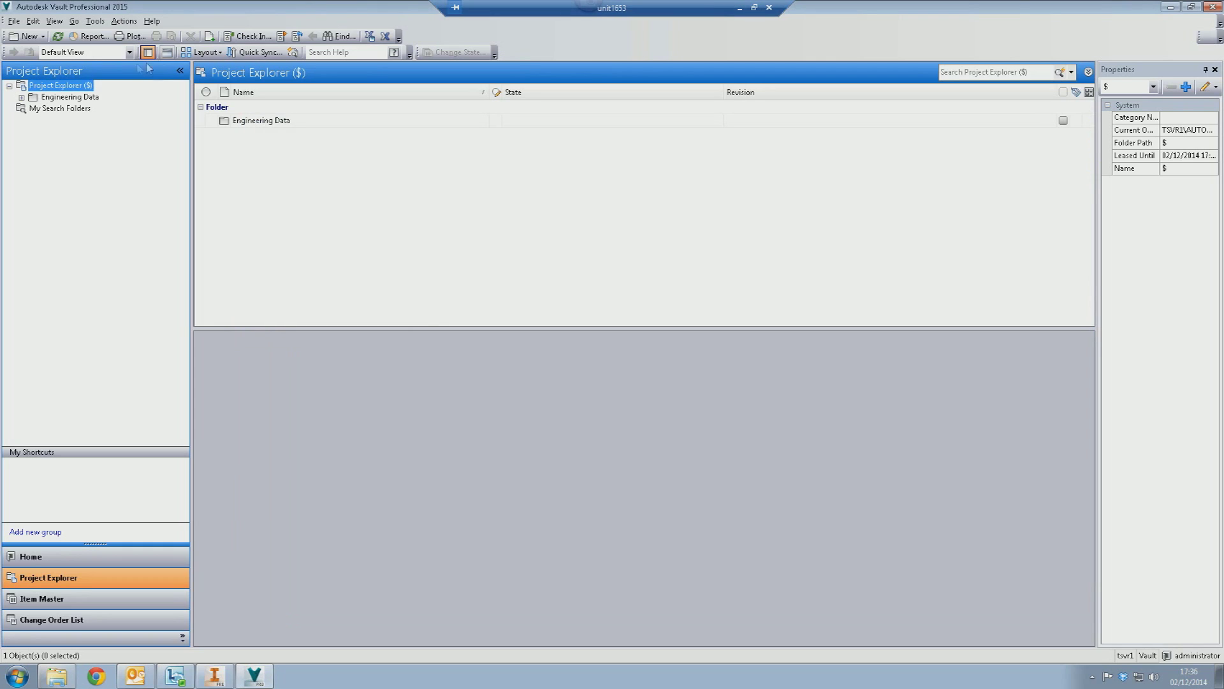
pyautogui.rightClick(62, 91)
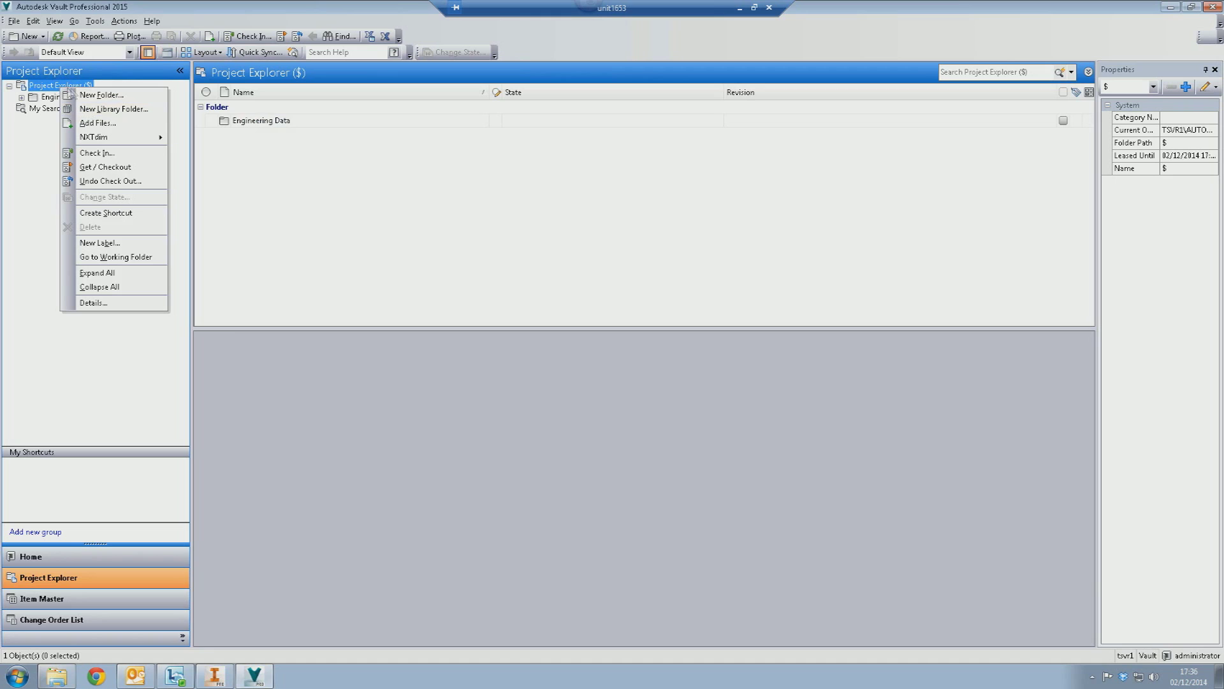
pyautogui.click(95, 109)
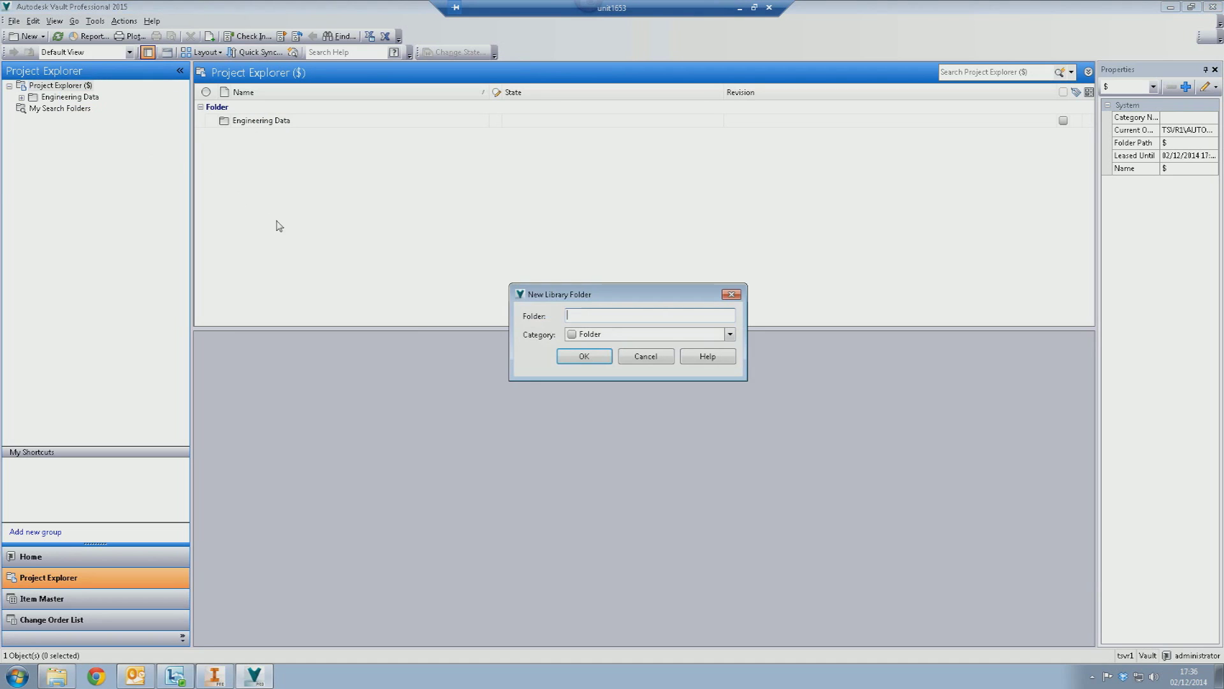
pyautogui.write('Content Center Files')
pyautogui.press('Return')
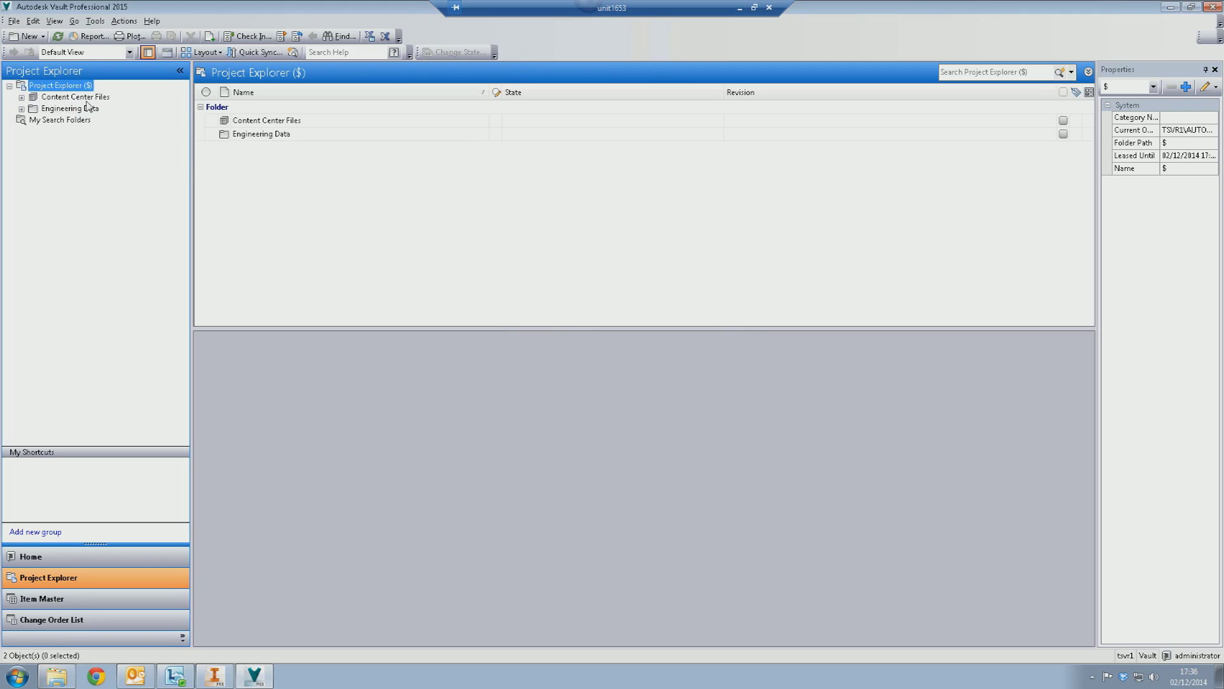
pyautogui.rightClick(61, 90)
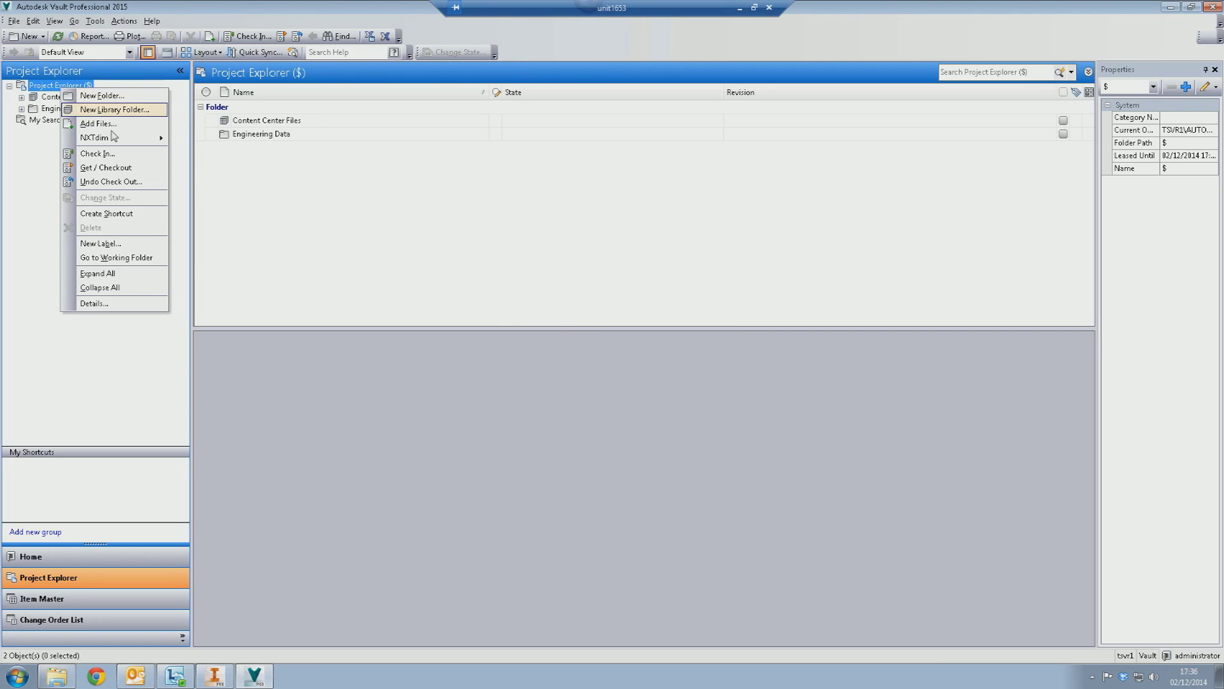
pyautogui.click(110, 110)
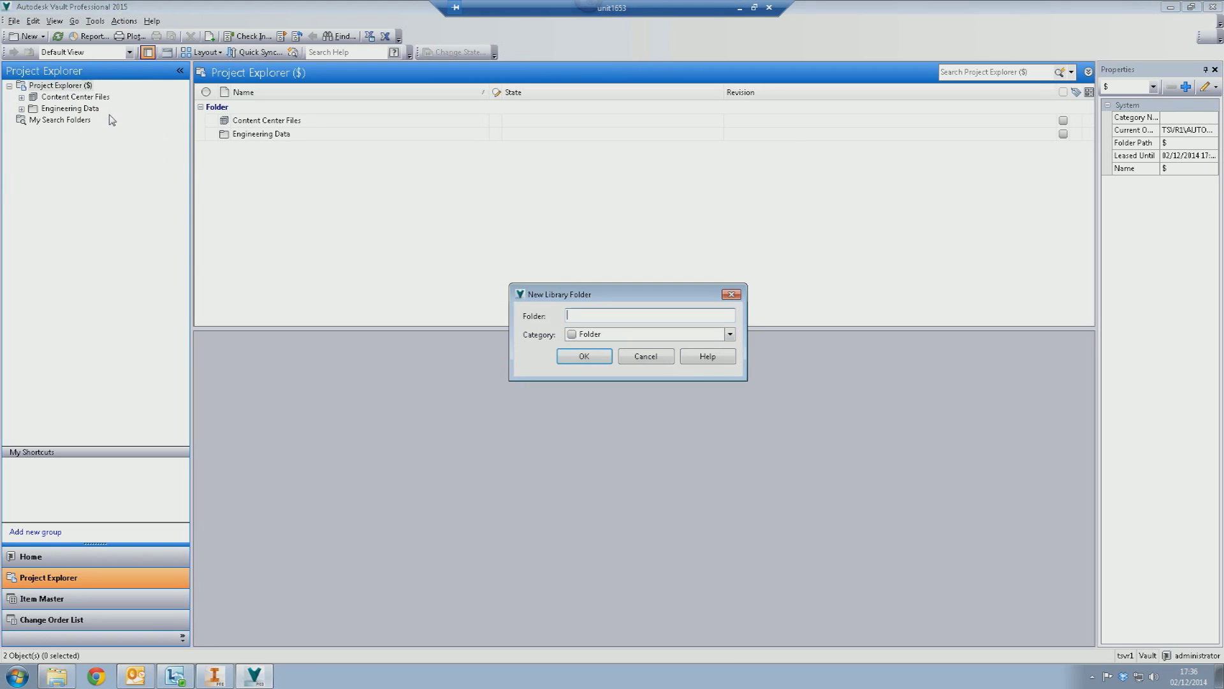
pyautogui.write('Libraries')
pyautogui.press('Return')
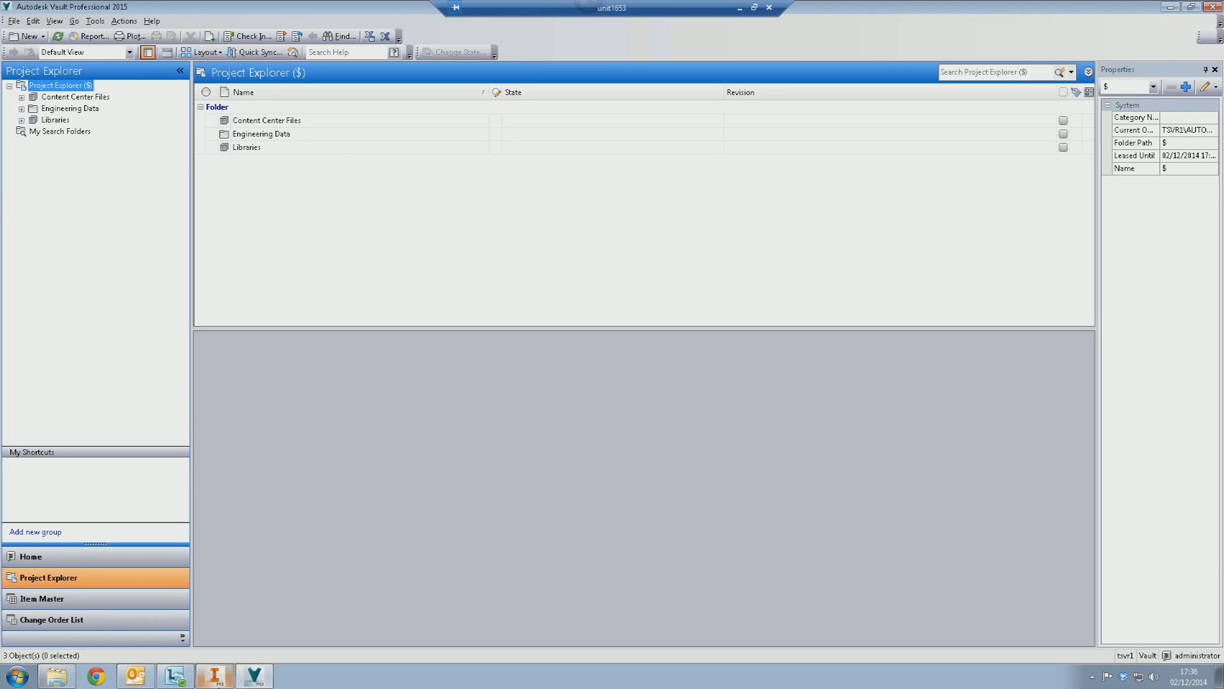
pyautogui.moveTo(221, 683)
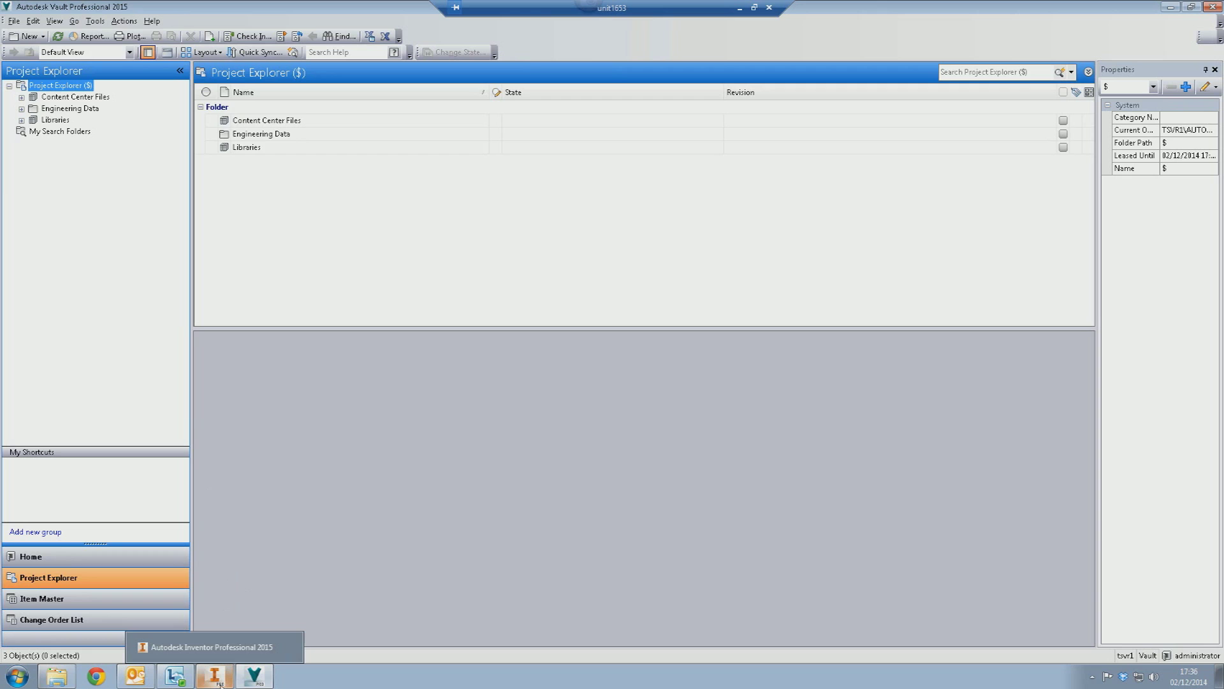
# - In Inventor, start a new Vault-type project named Vault
pyautogui.click(221, 684)
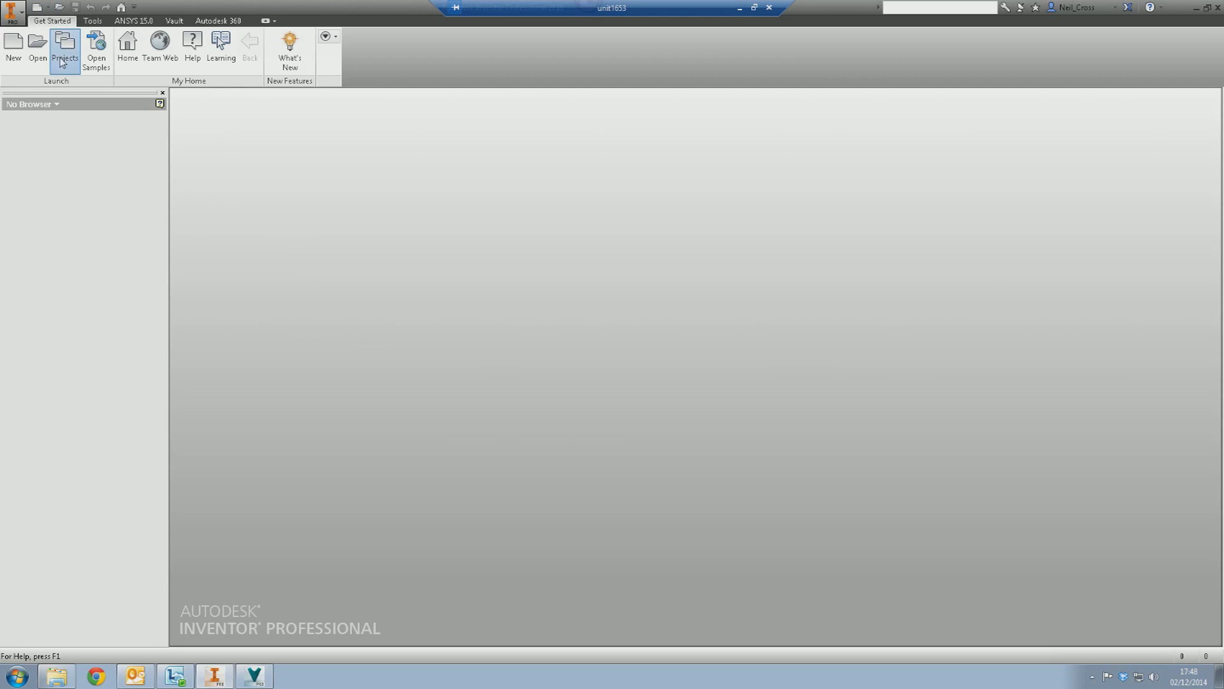
pyautogui.click(62, 62)
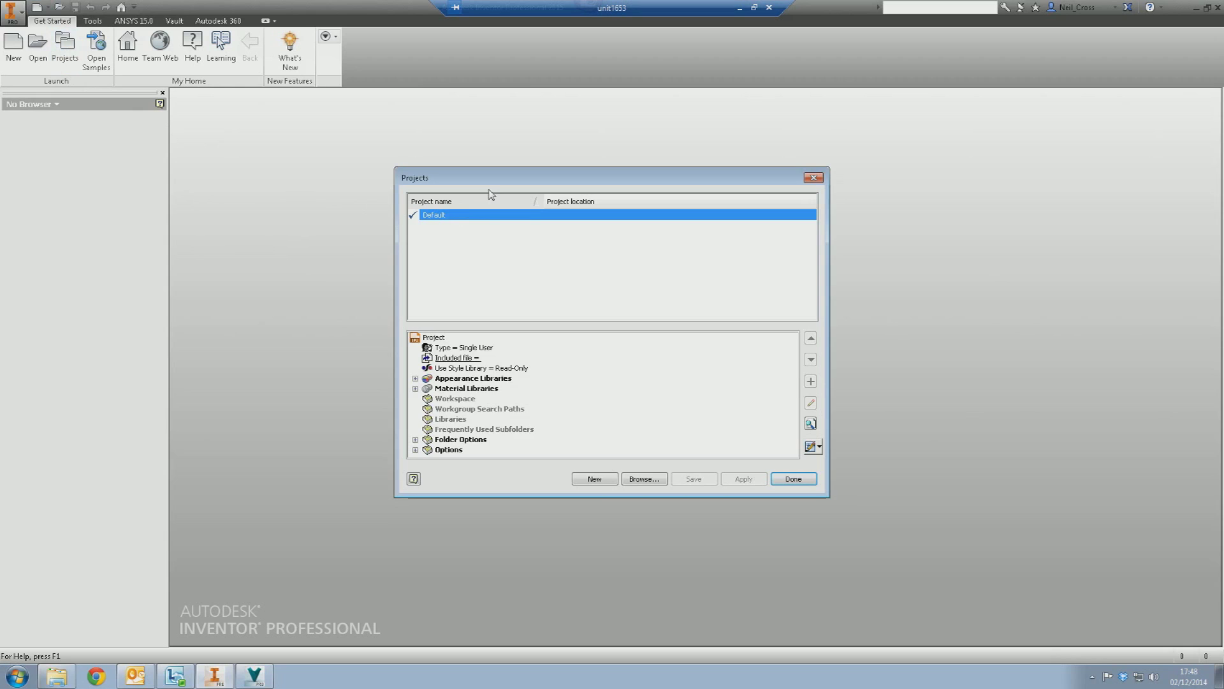
pyautogui.click(593, 480)
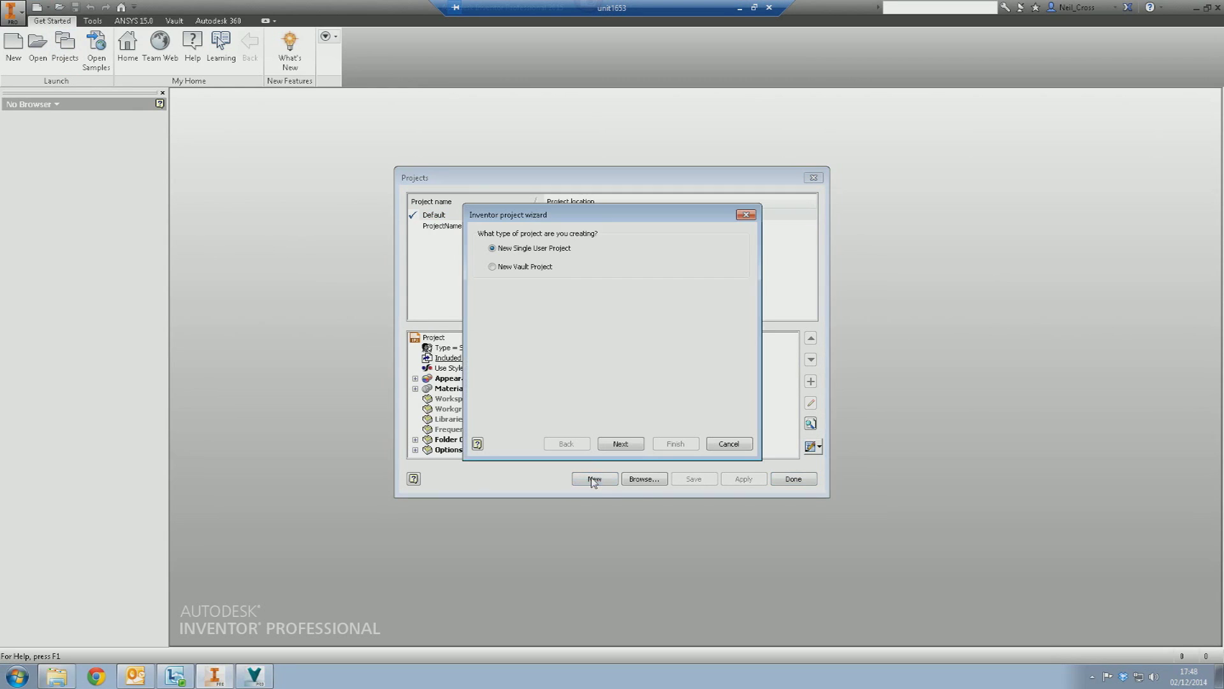
pyautogui.click(518, 268)
pyautogui.click(622, 443)
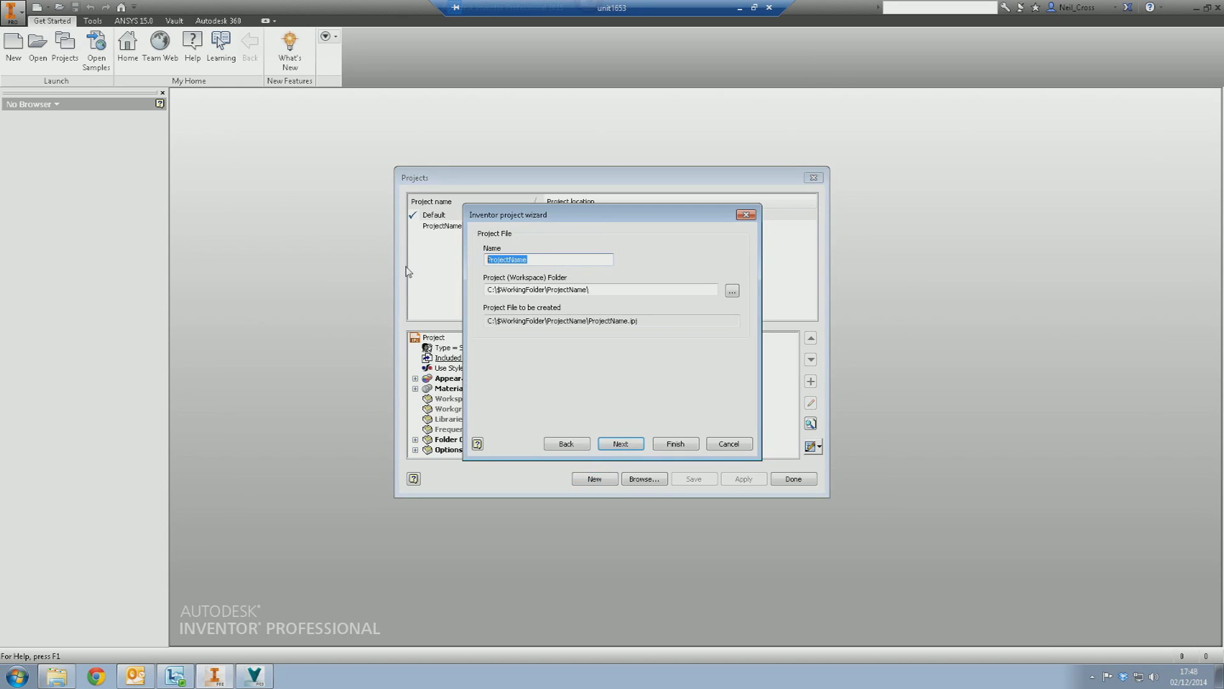
pyautogui.write('Vaul')
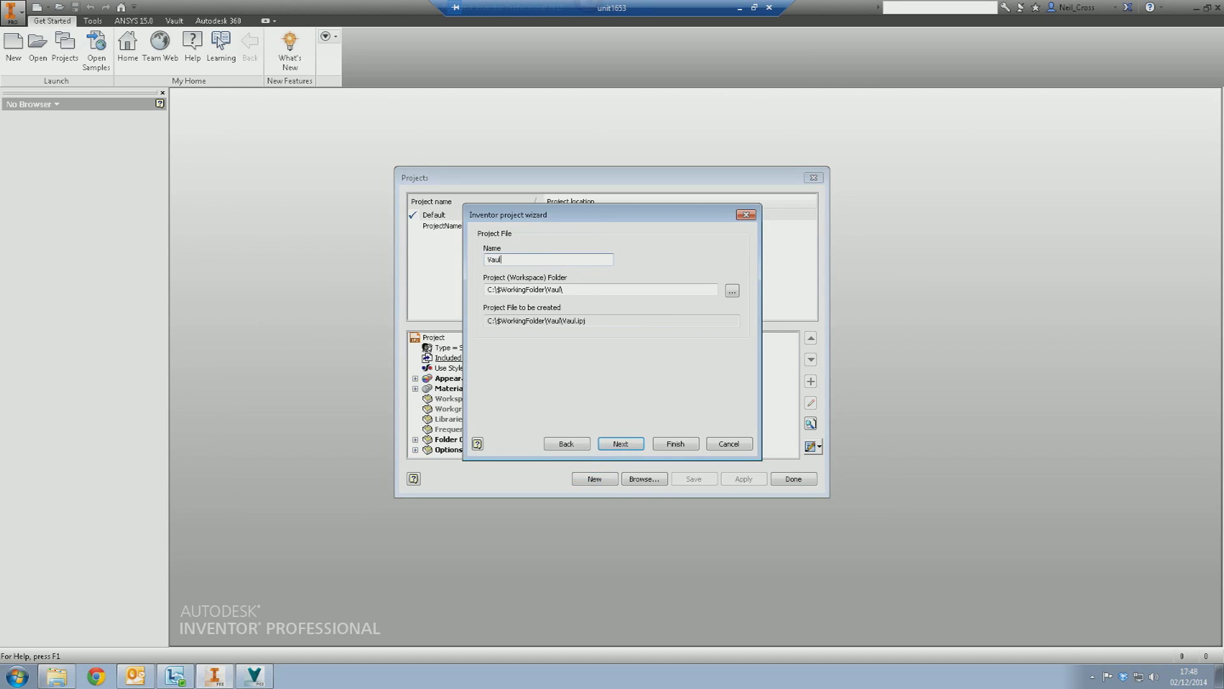
pyautogui.write('t')
# - Set the project location to C:\$WorkingFolder\Engineering Data and finish creating the project
pyautogui.moveTo(487, 290); pyautogui.dragTo(541, 290)
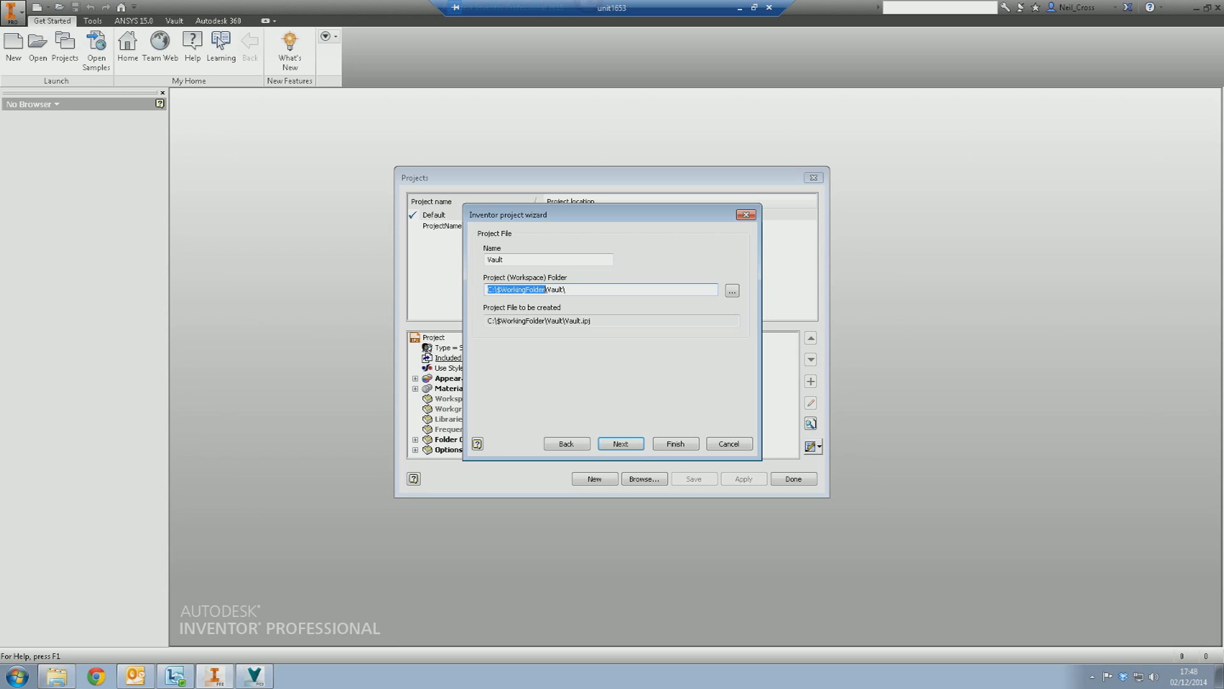
pyautogui.click(732, 290)
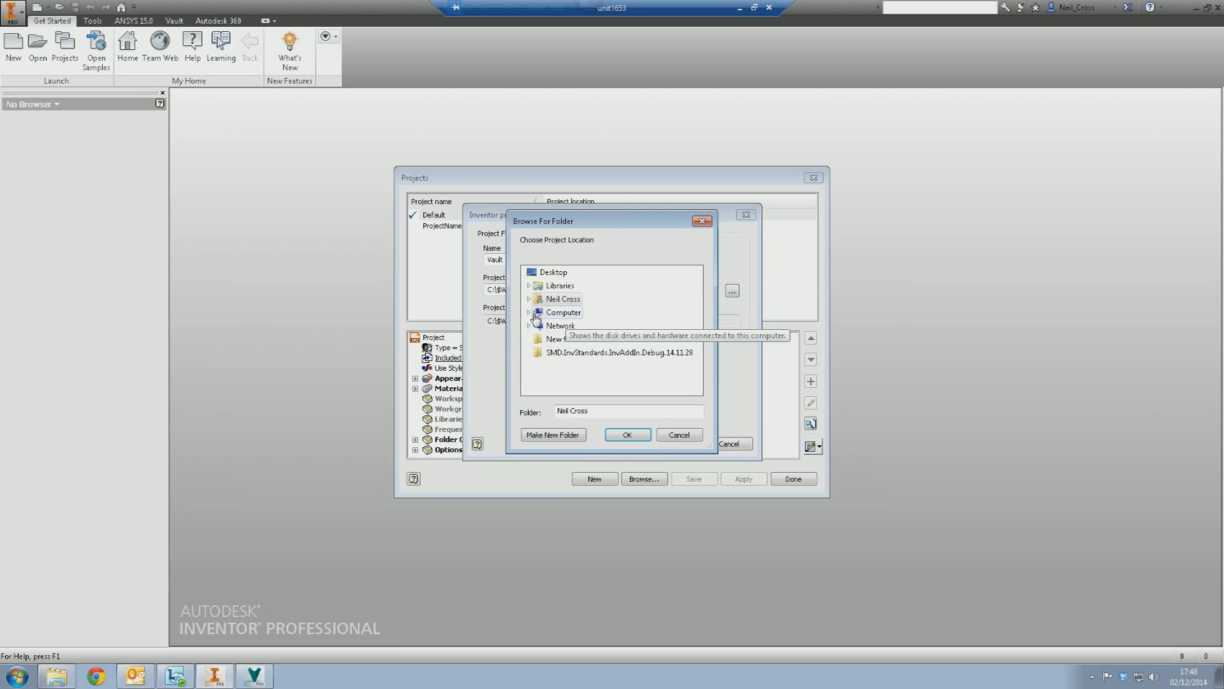
pyautogui.click(535, 286)
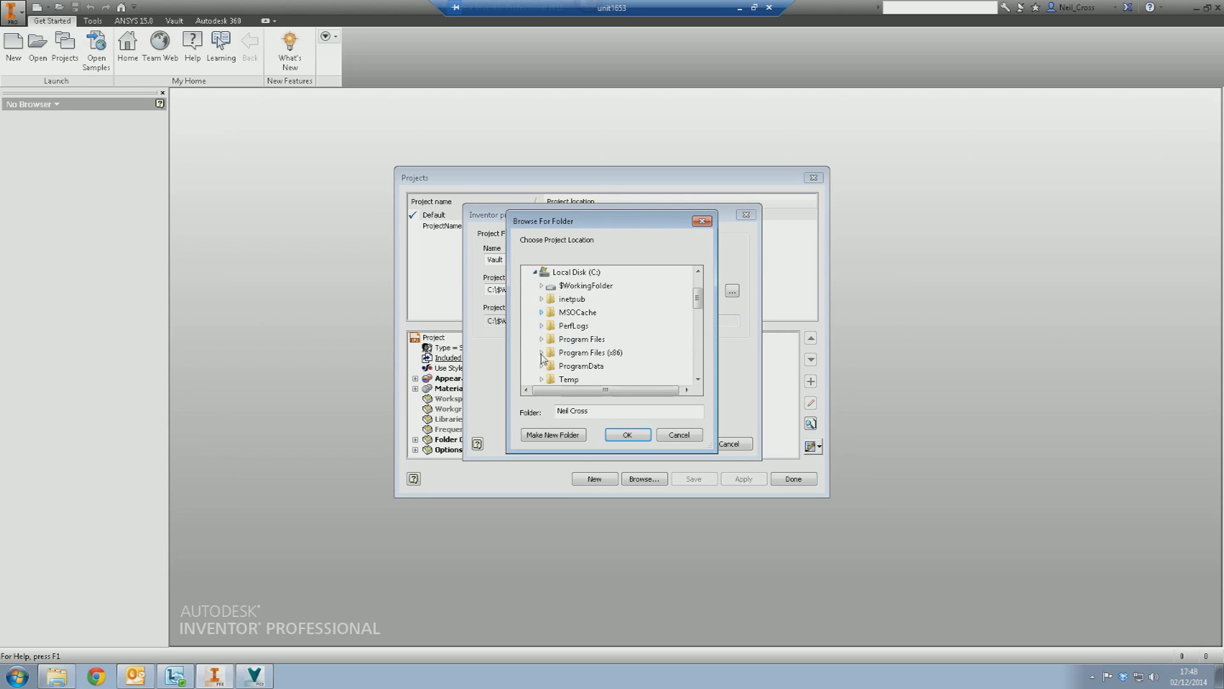
pyautogui.scroll(-2, 544, 362)
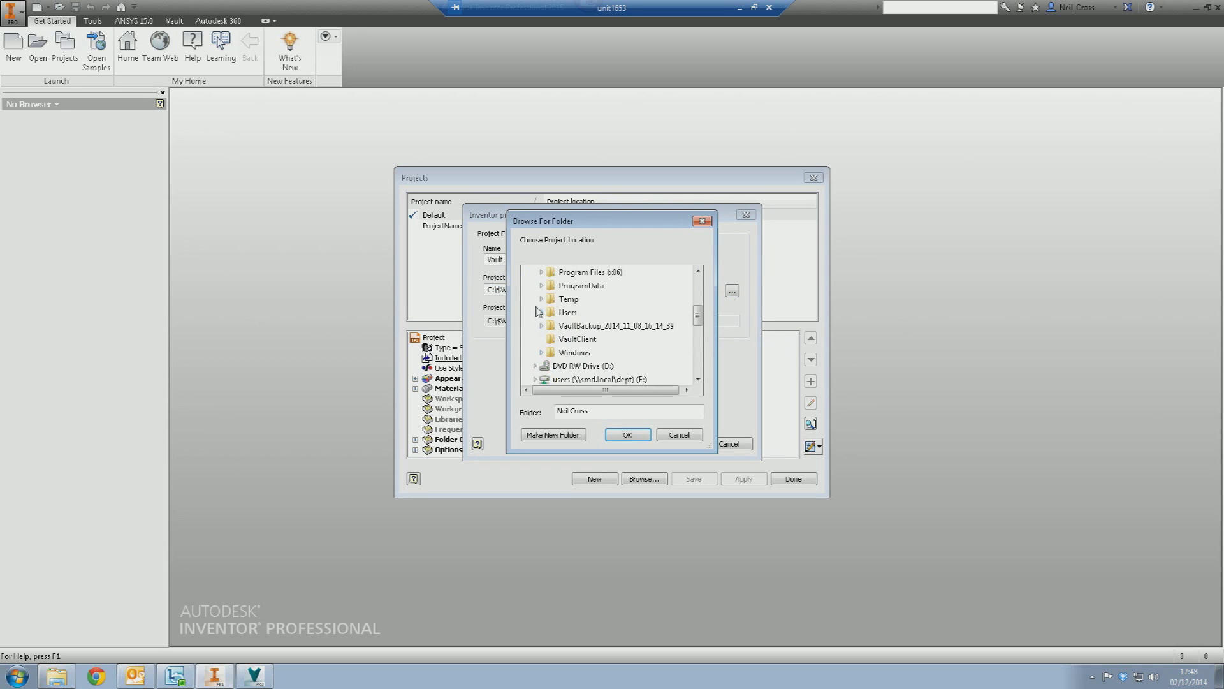
pyautogui.scroll(1, 538, 312)
pyautogui.scroll(1, 538, 311)
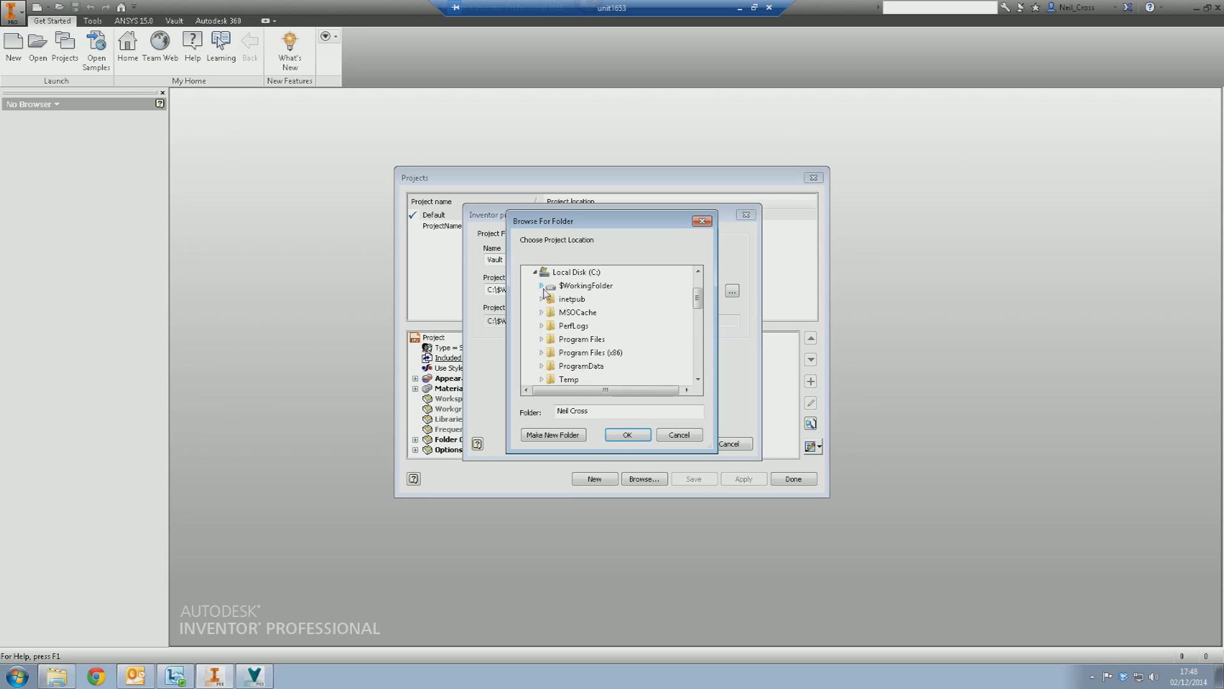
pyautogui.click(541, 286)
pyautogui.click(583, 313)
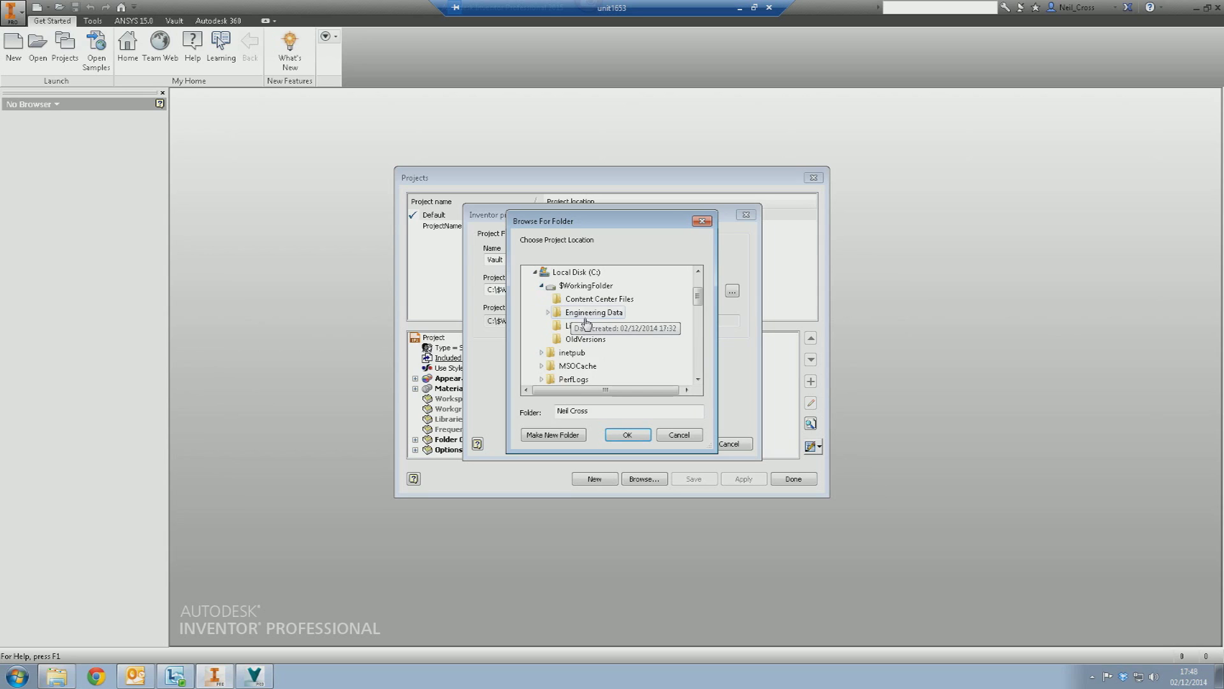
pyautogui.click(628, 435)
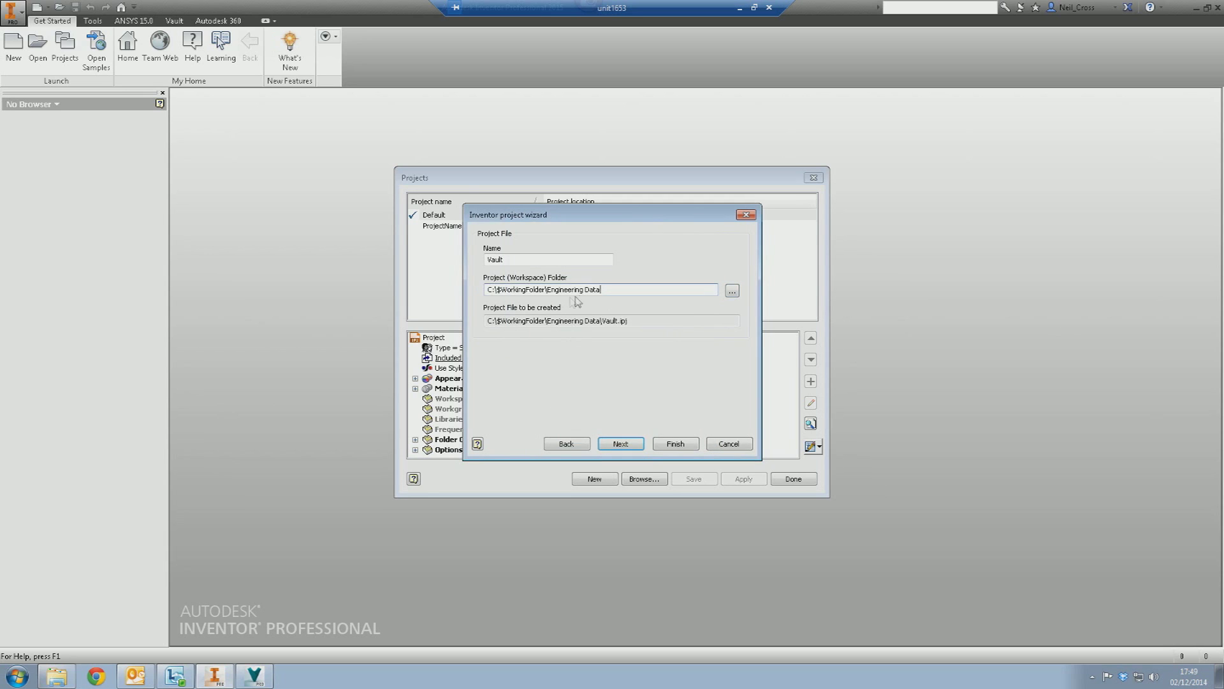
pyautogui.click(633, 443)
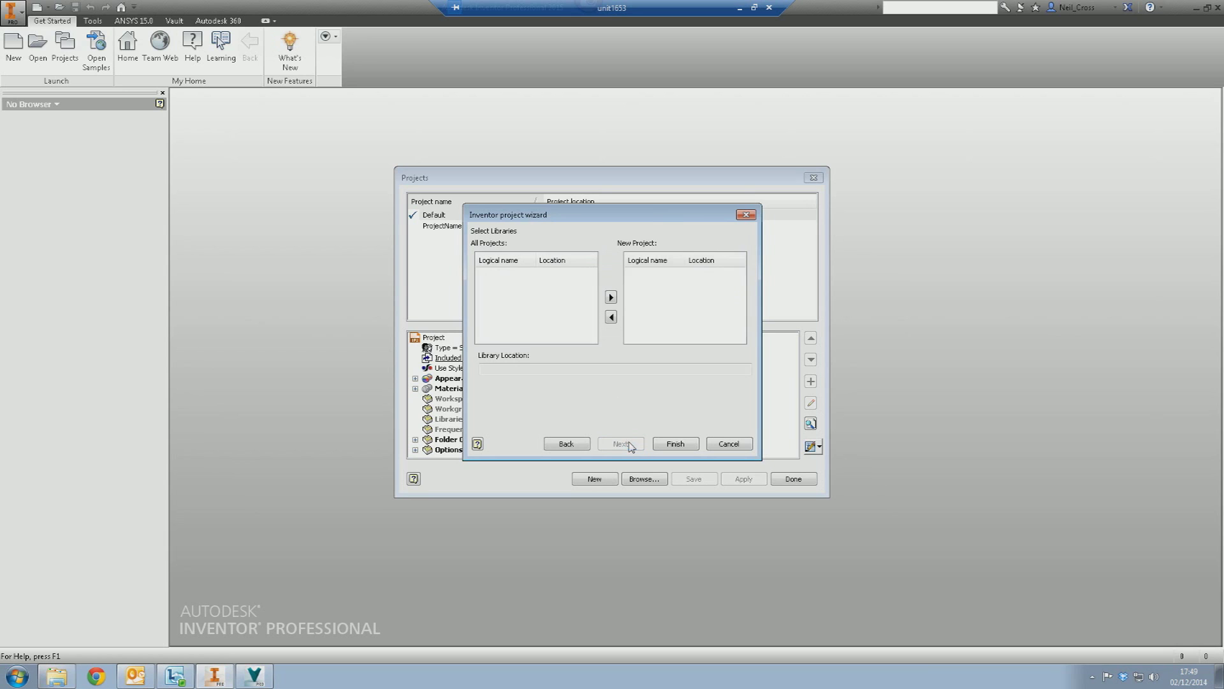
pyautogui.click(675, 443)
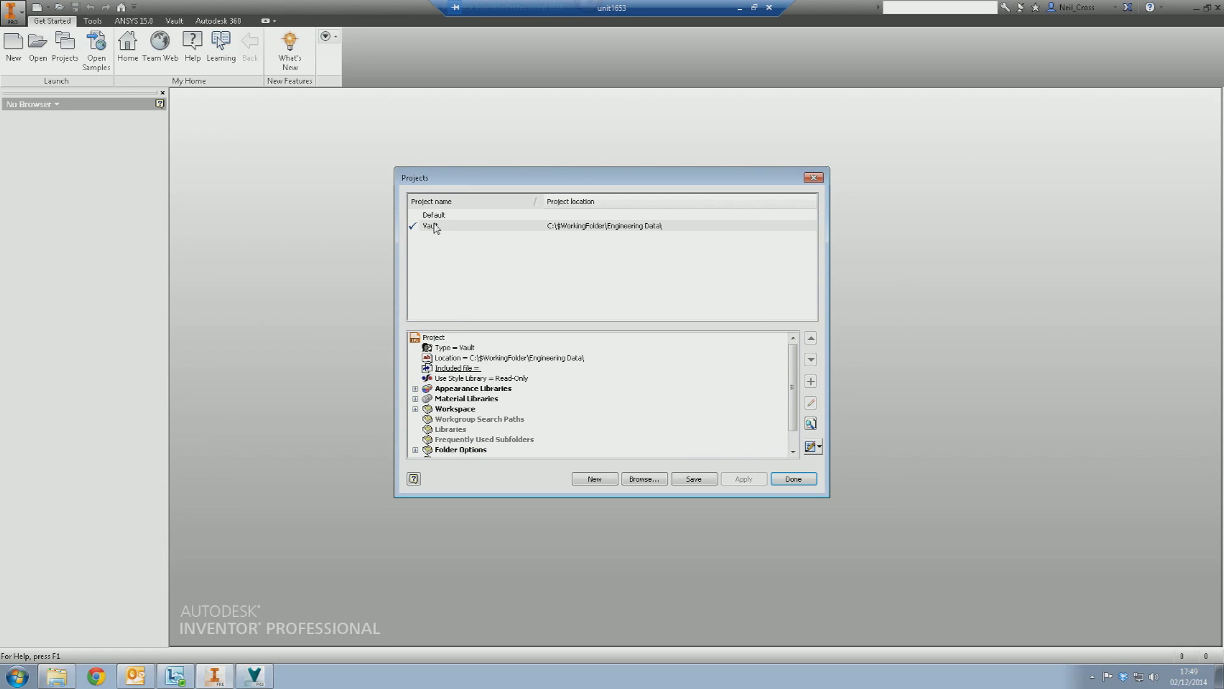
# - Make Default the active project, delete the Vault project, and close the project list
pyautogui.doubleClick(435, 216)
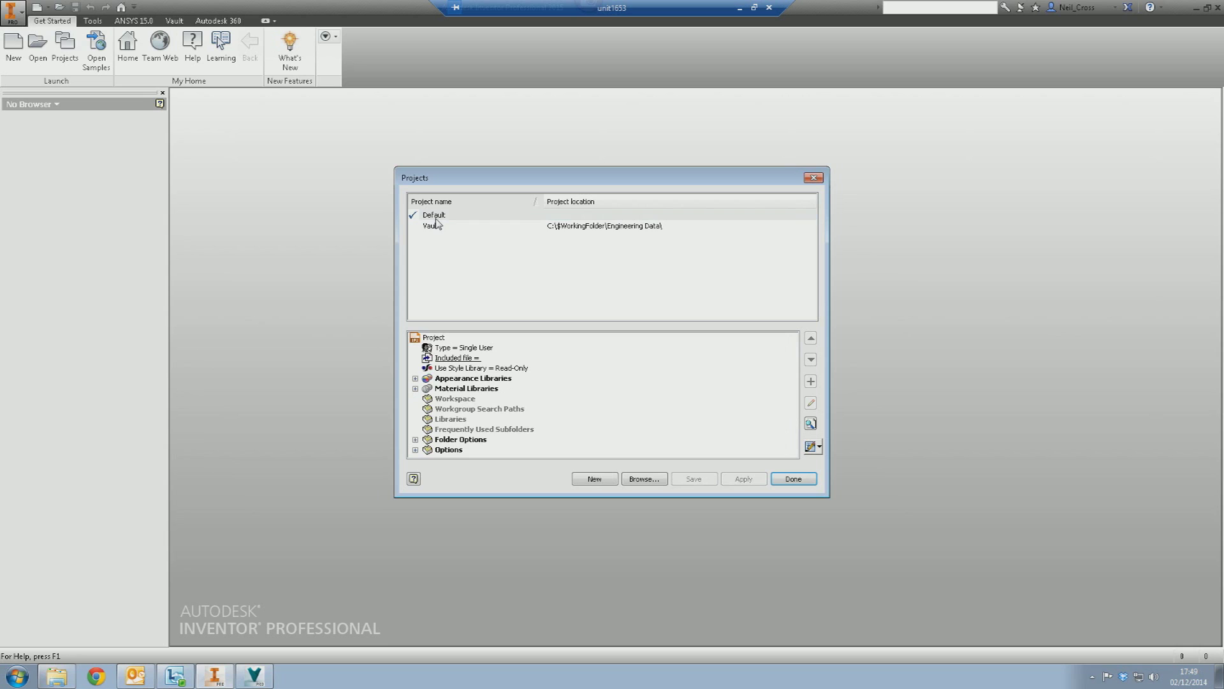
pyautogui.rightClick(439, 226)
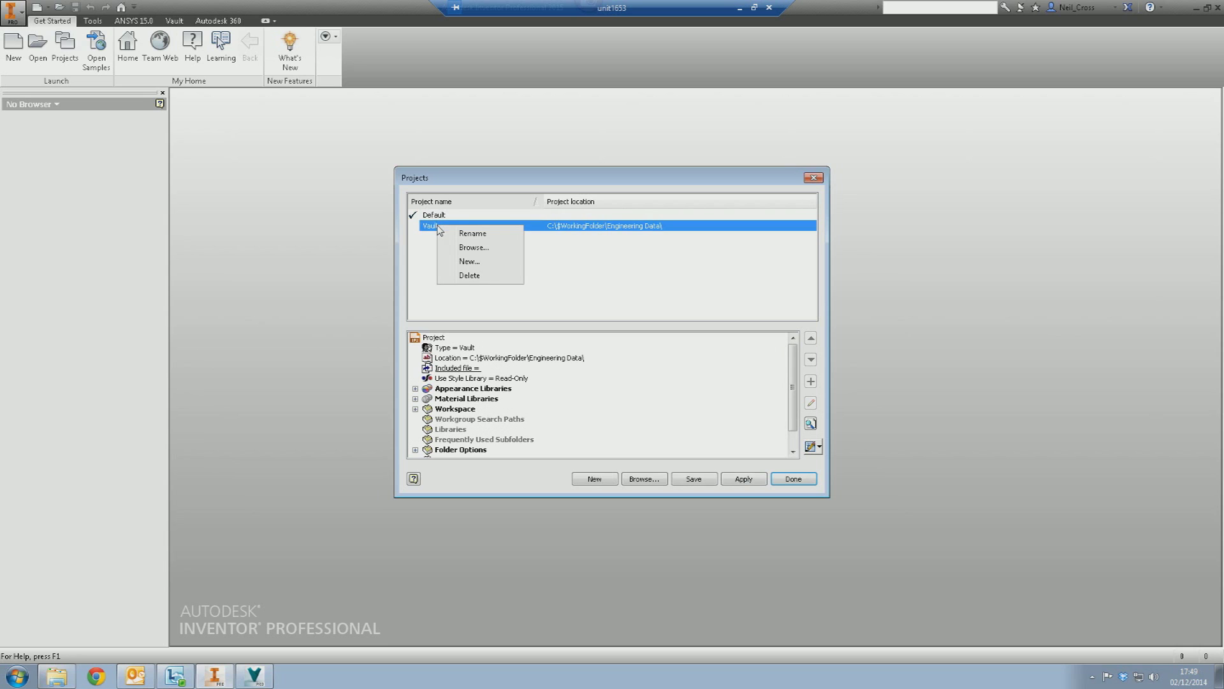
pyautogui.click(480, 275)
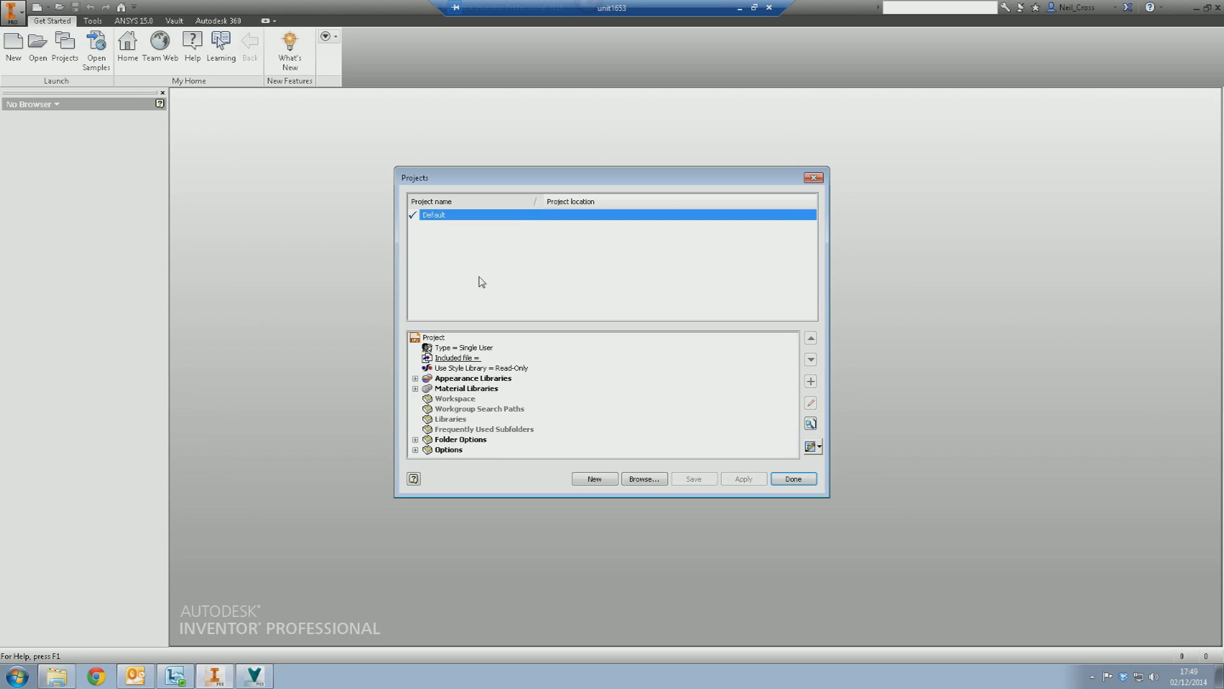
pyautogui.click(783, 478)
pyautogui.click(56, 676)
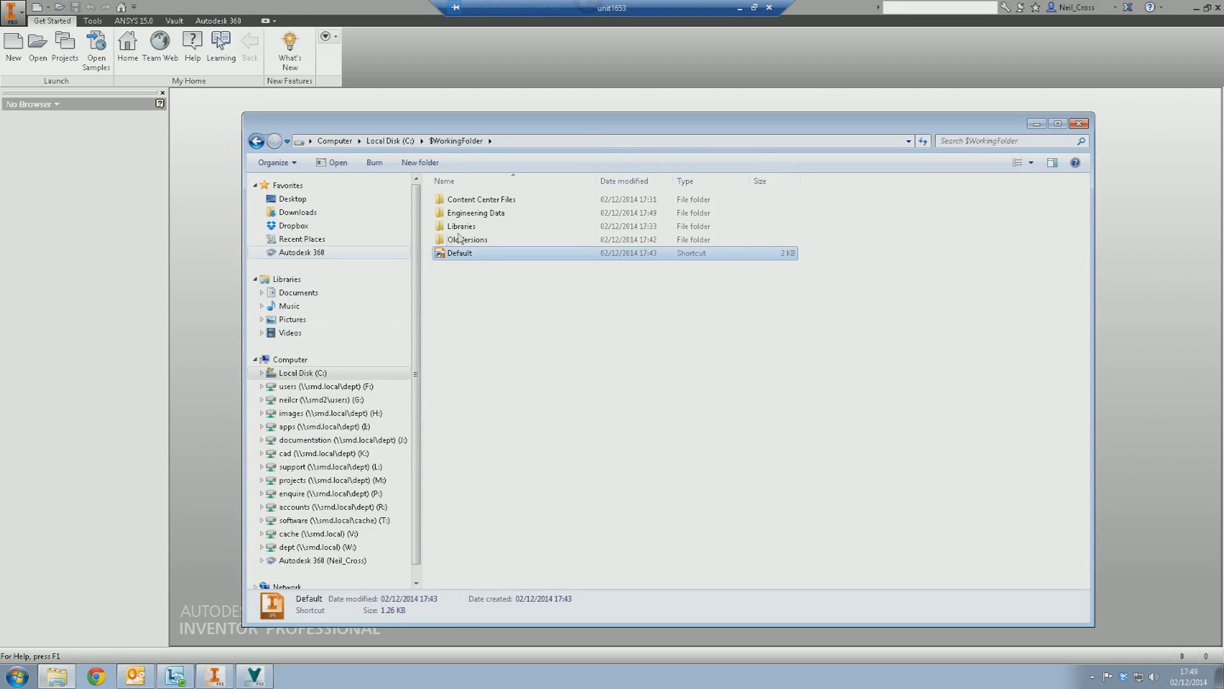
# - Copy Vault.ipj from Engineering Data and paste it directly into $WorkingFolder
pyautogui.doubleClick(476, 214)
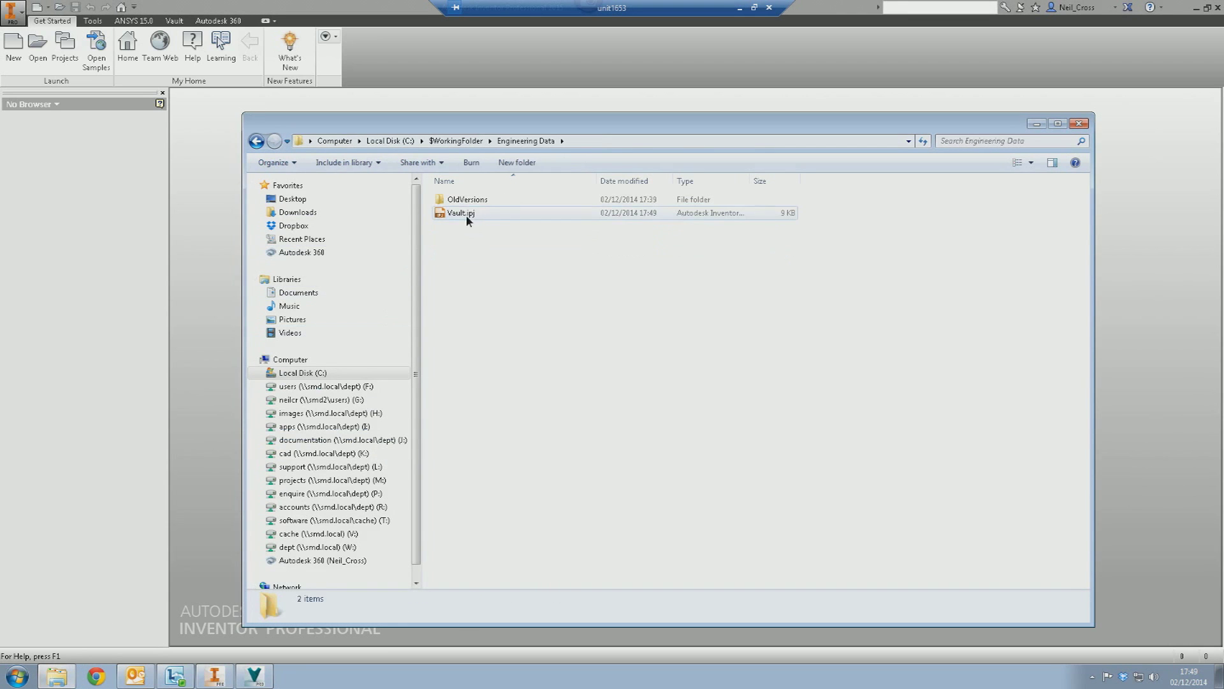
pyautogui.click(466, 217)
pyautogui.rightClick(466, 216)
pyautogui.click(503, 389)
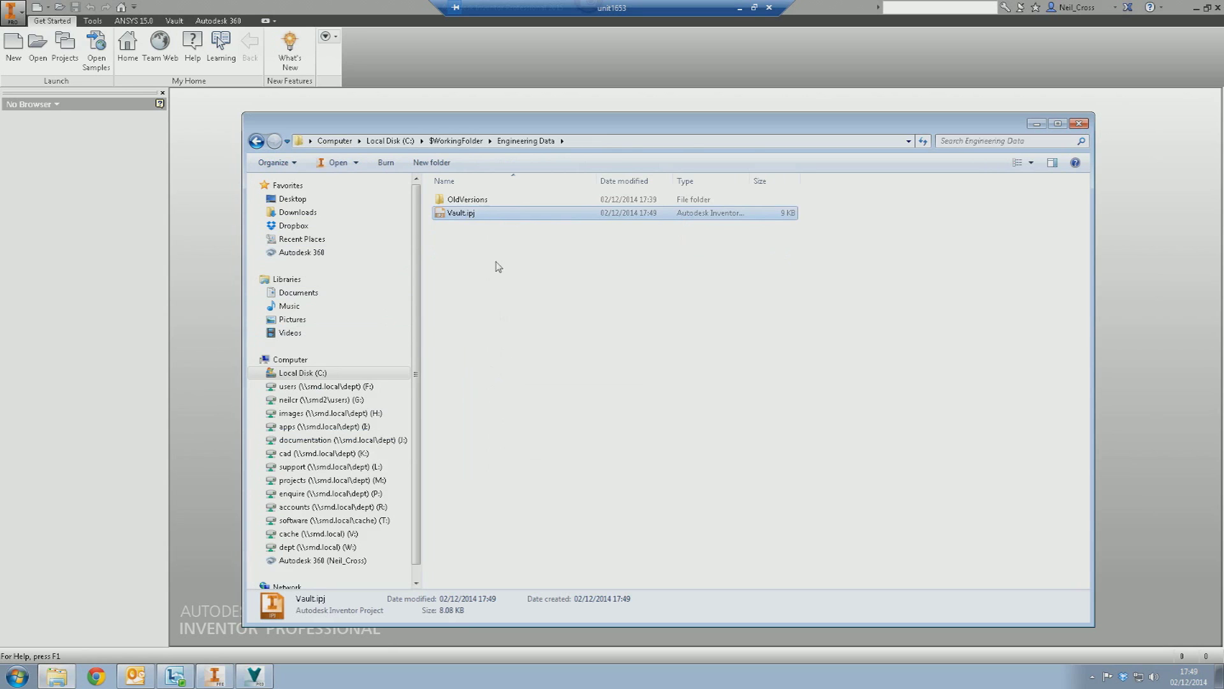
pyautogui.click(456, 141)
pyautogui.rightClick(468, 283)
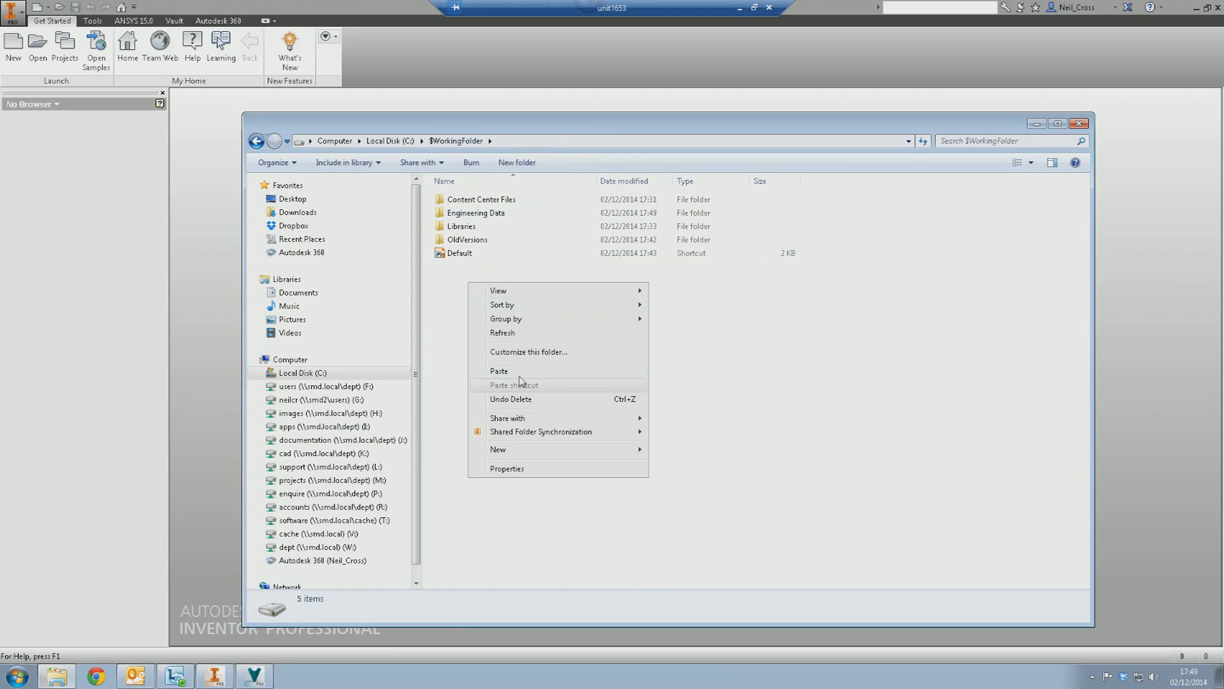
pyautogui.click(499, 370)
# - Add C:\$WorkingFolder\Vault.ipj as the active project and save it in the current release format
pyautogui.click(179, 149)
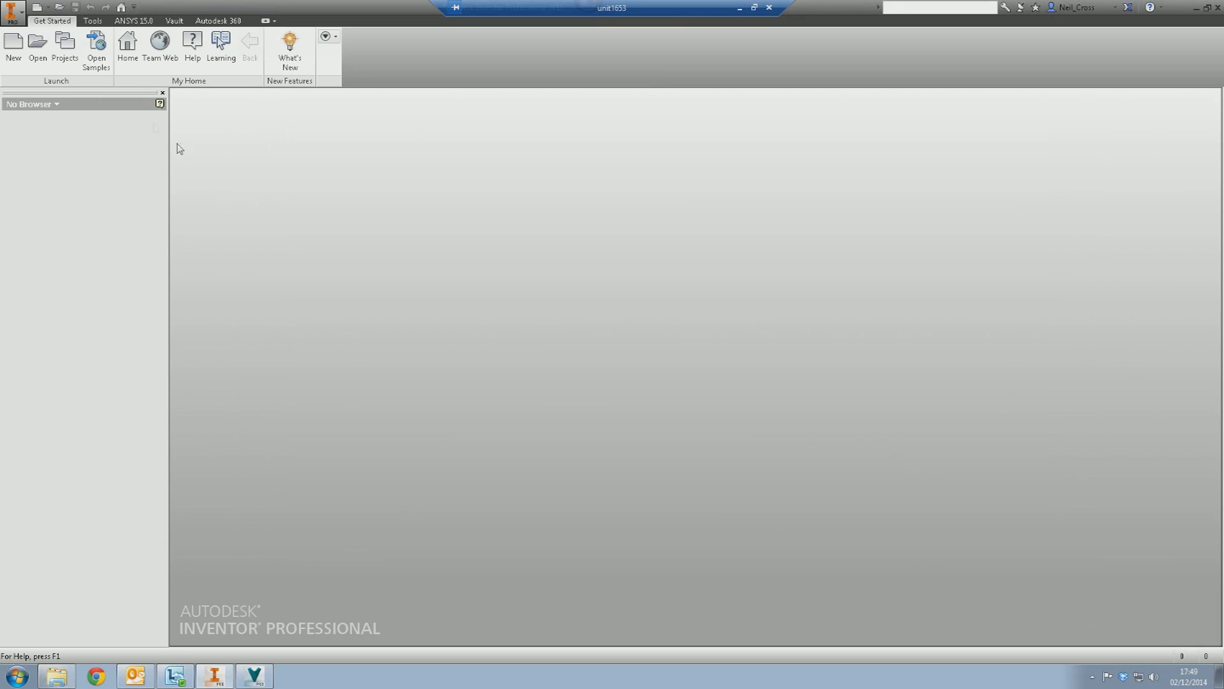
pyautogui.click(64, 45)
pyautogui.click(644, 478)
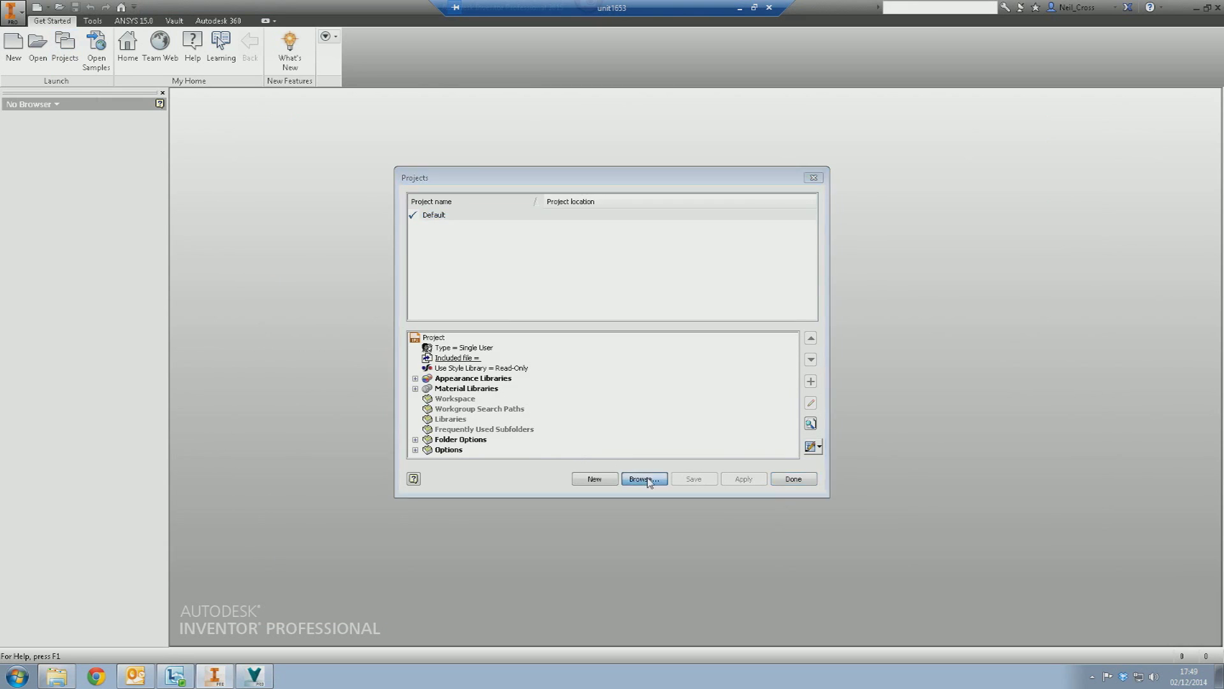
pyautogui.click(463, 431)
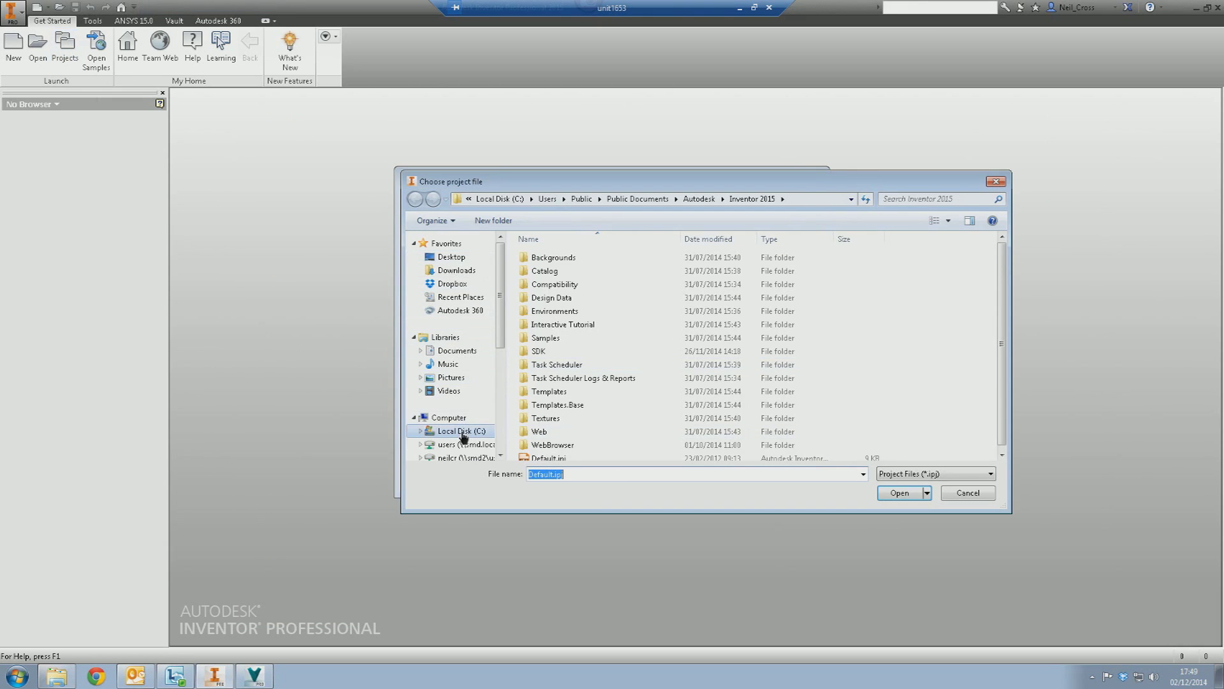
pyautogui.doubleClick(548, 258)
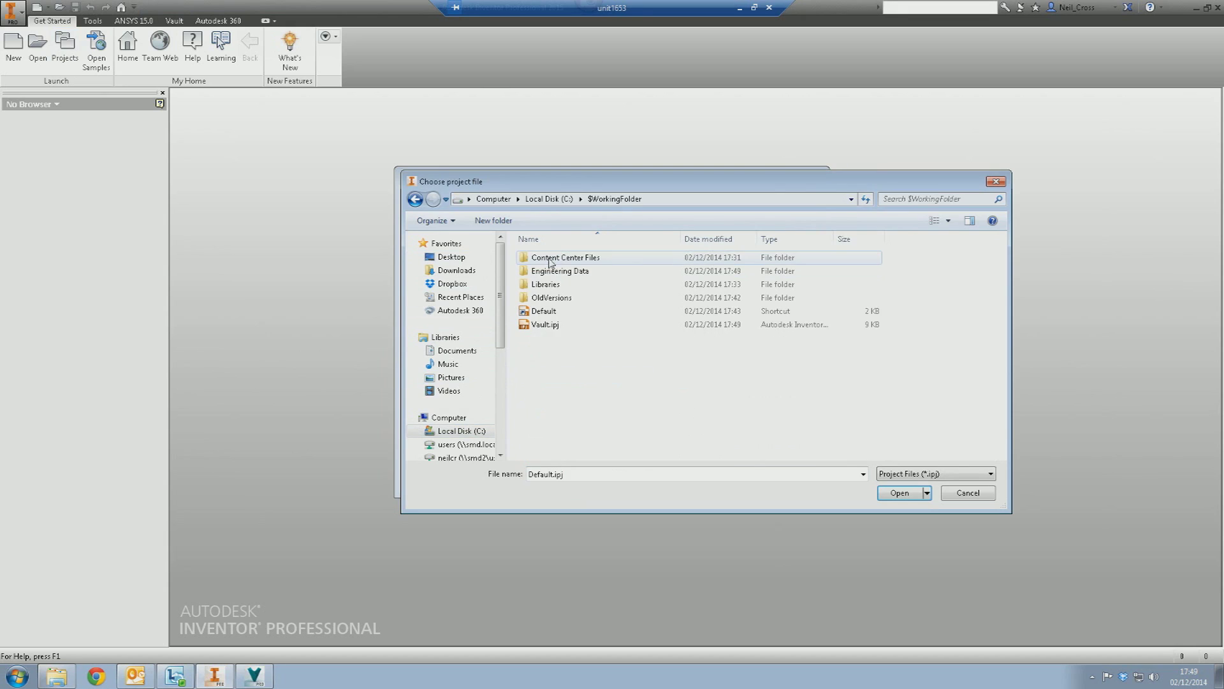
pyautogui.doubleClick(547, 326)
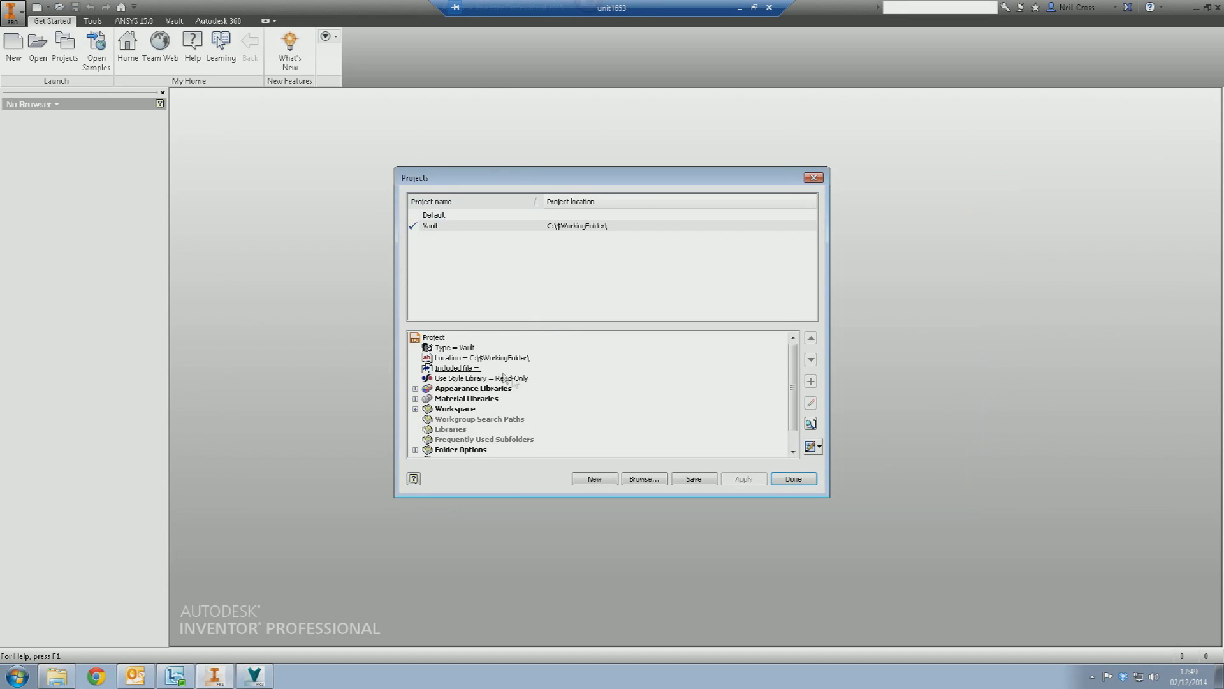
pyautogui.click(695, 479)
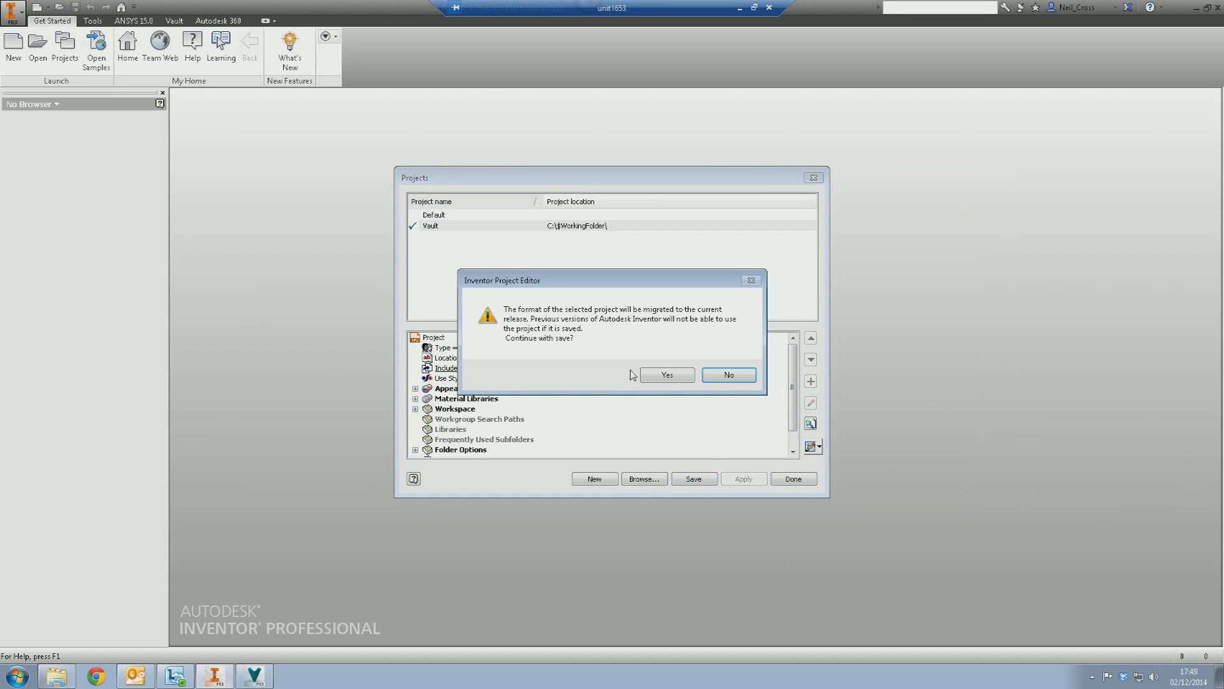
pyautogui.click(667, 376)
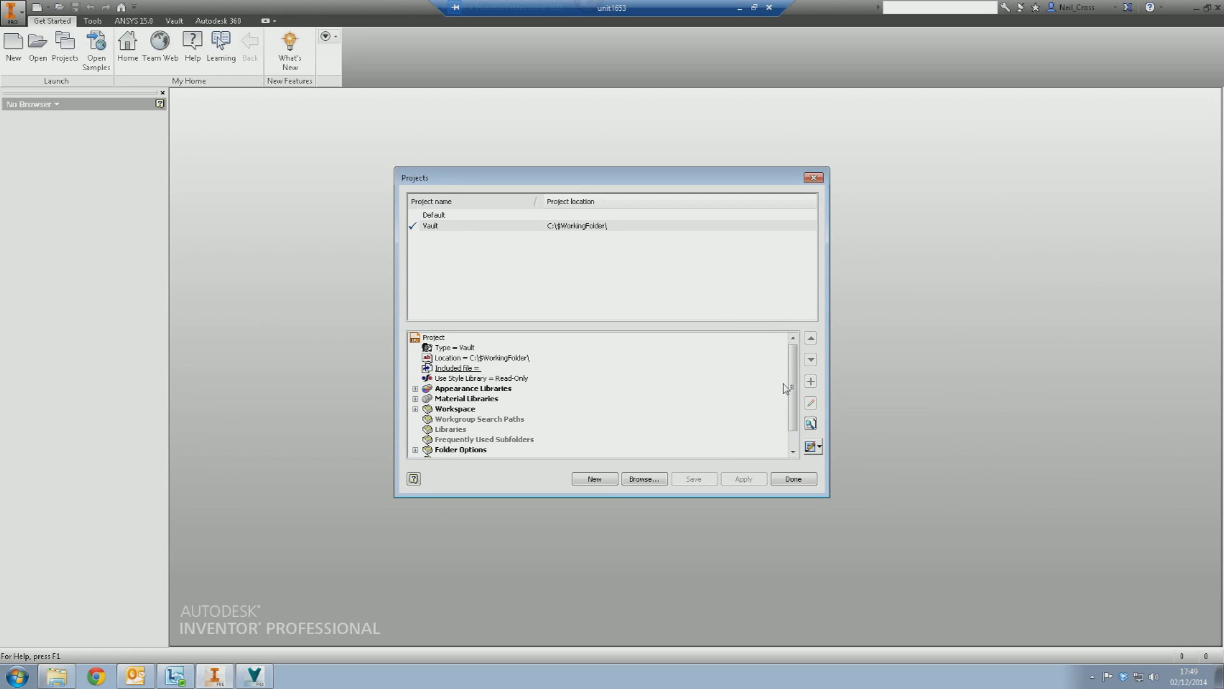
# - Change the Vault project's workspace path to .\Engineering Data
pyautogui.moveTo(790, 383); pyautogui.dragTo(797, 412)
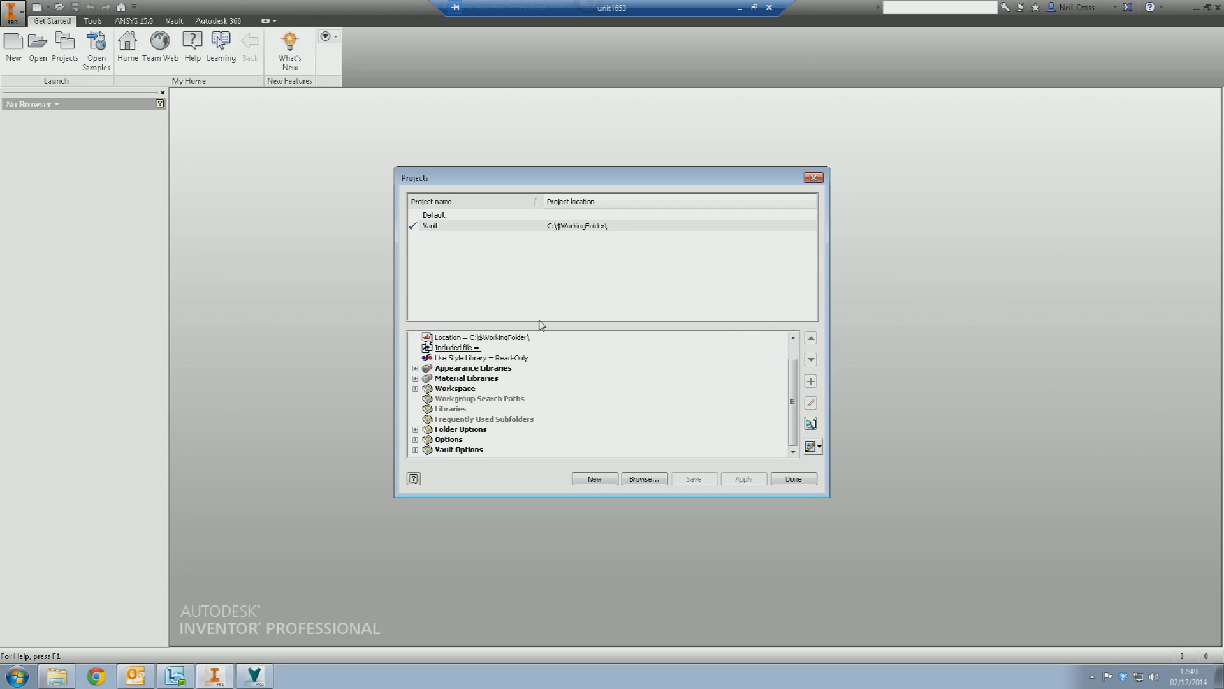
pyautogui.click(415, 388)
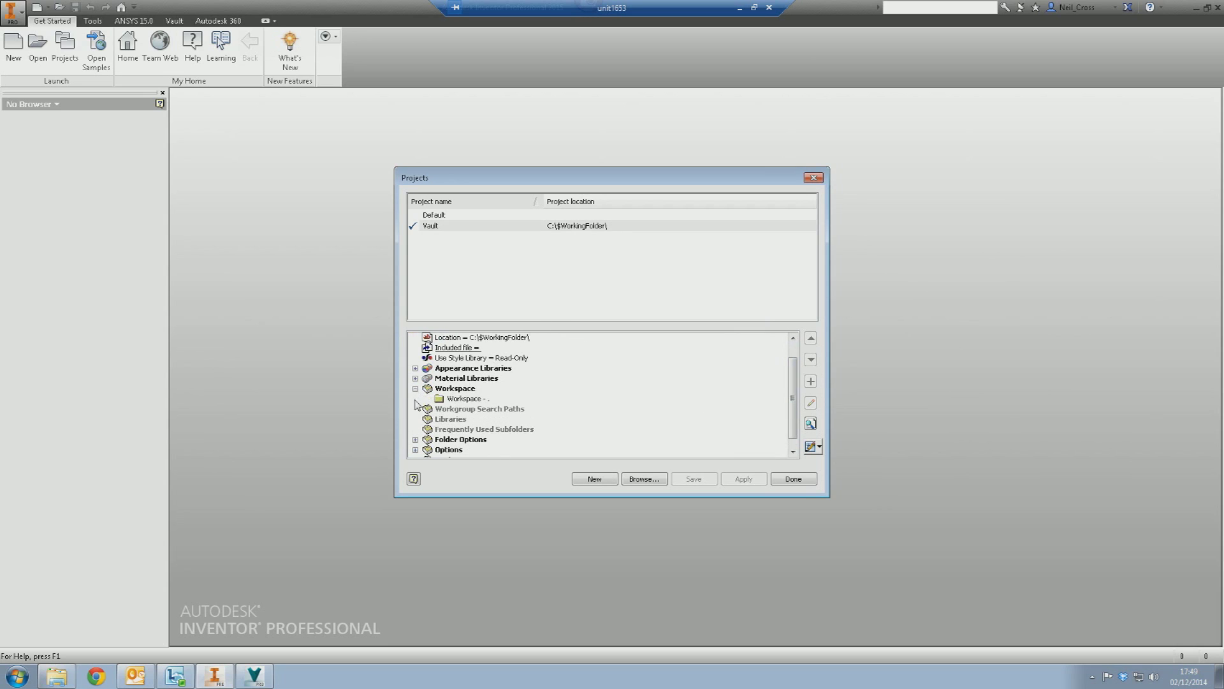
pyautogui.click(442, 227)
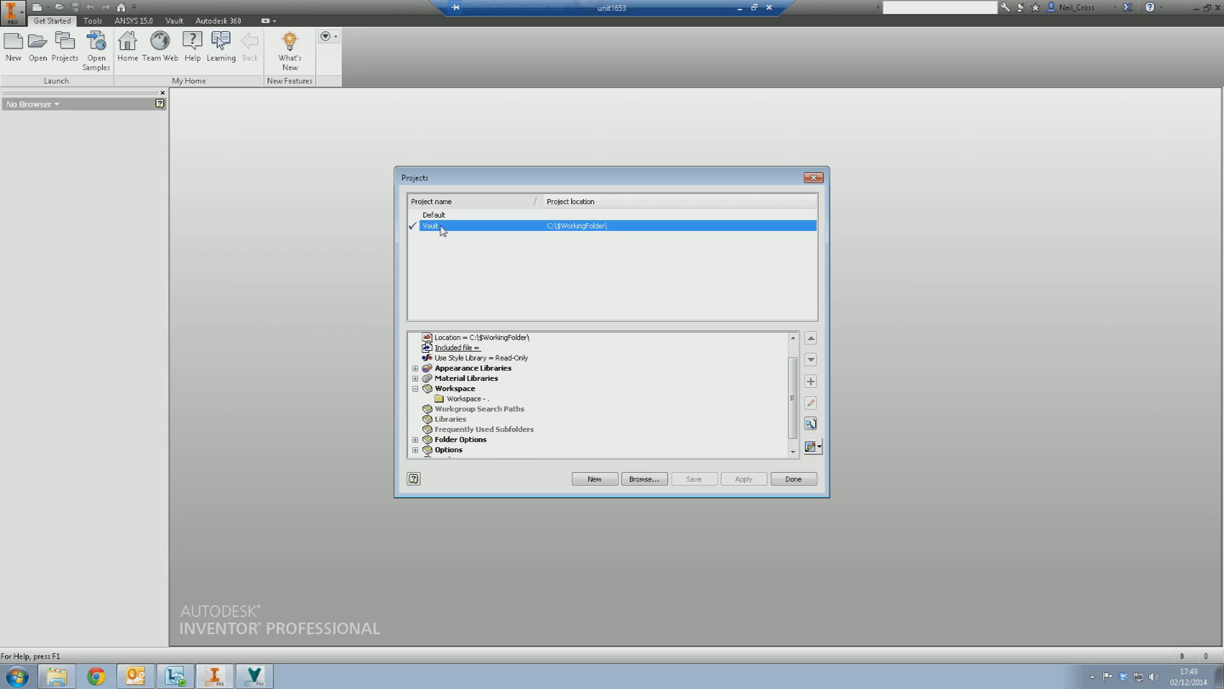
pyautogui.click(451, 399)
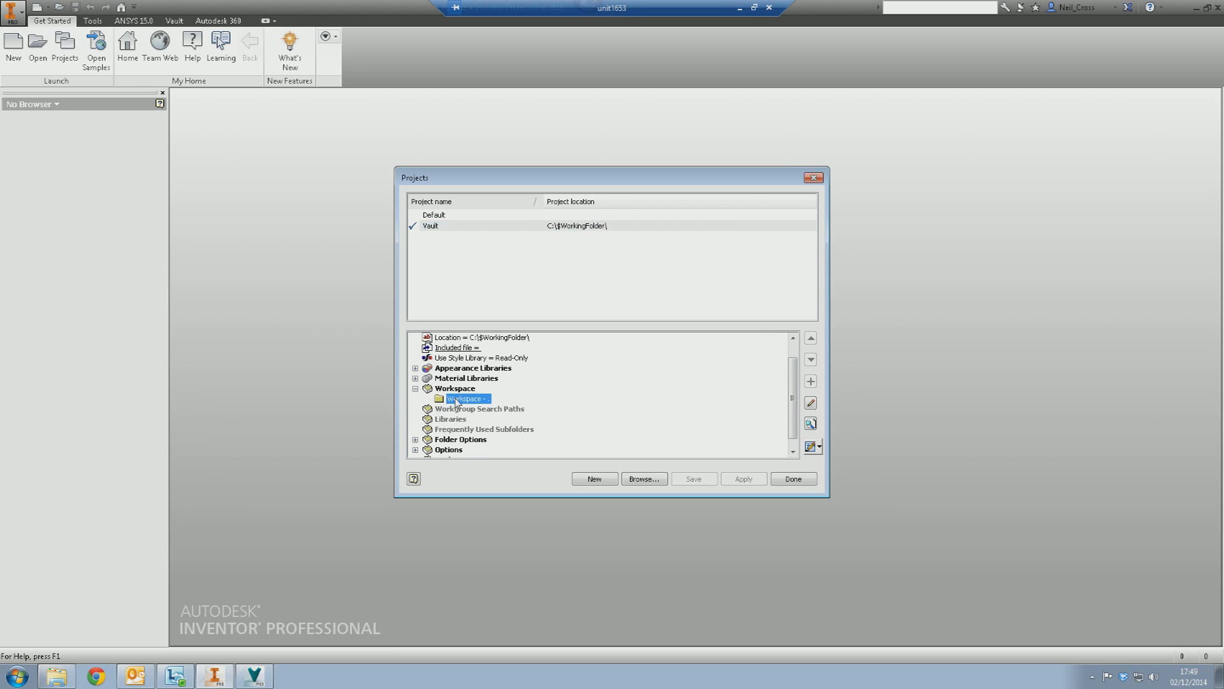
pyautogui.rightClick(456, 402)
pyautogui.click(472, 409)
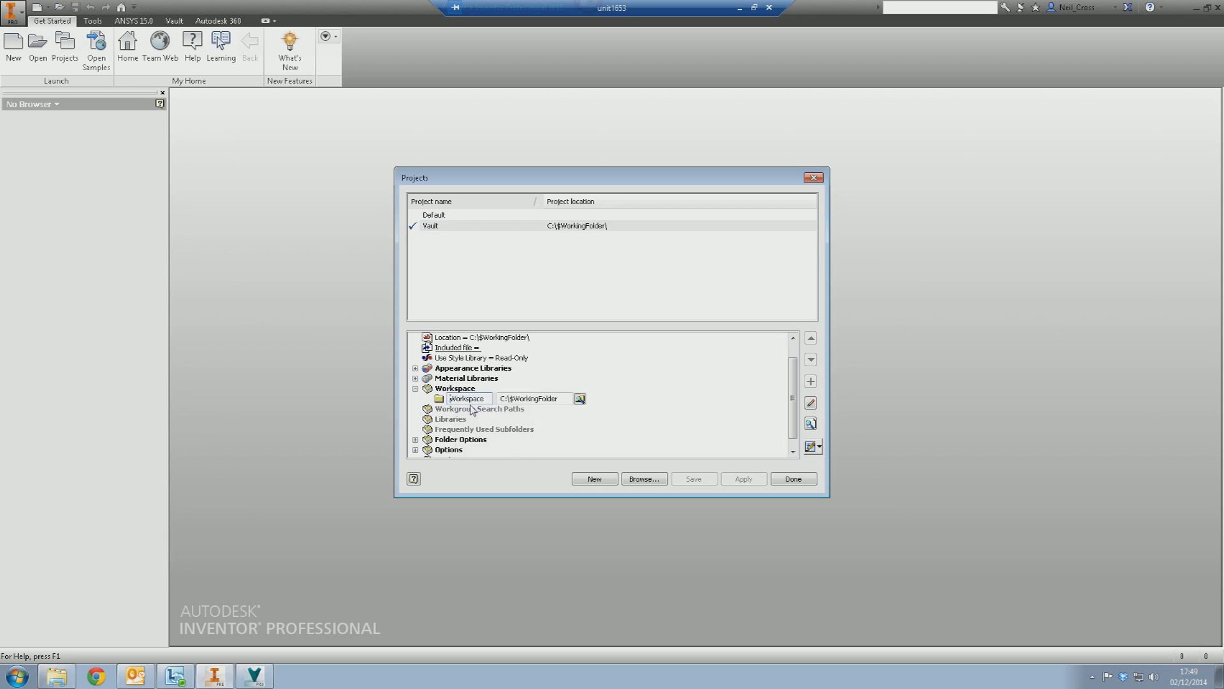
pyautogui.click(579, 398)
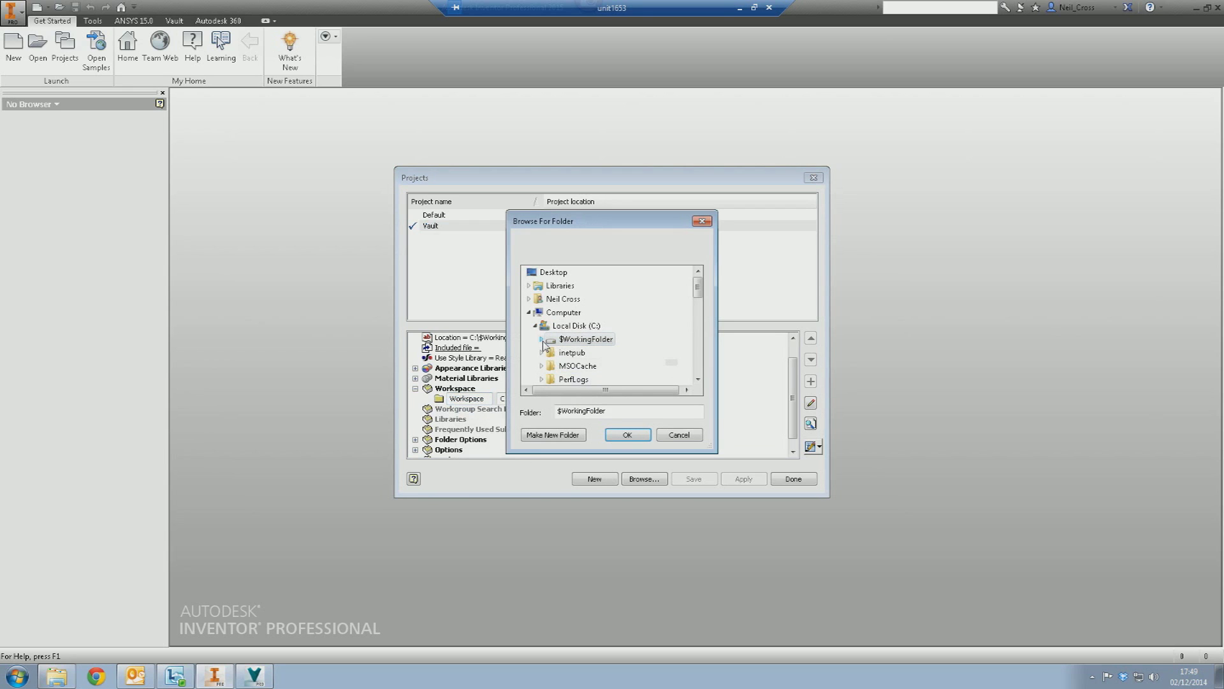
pyautogui.click(542, 339)
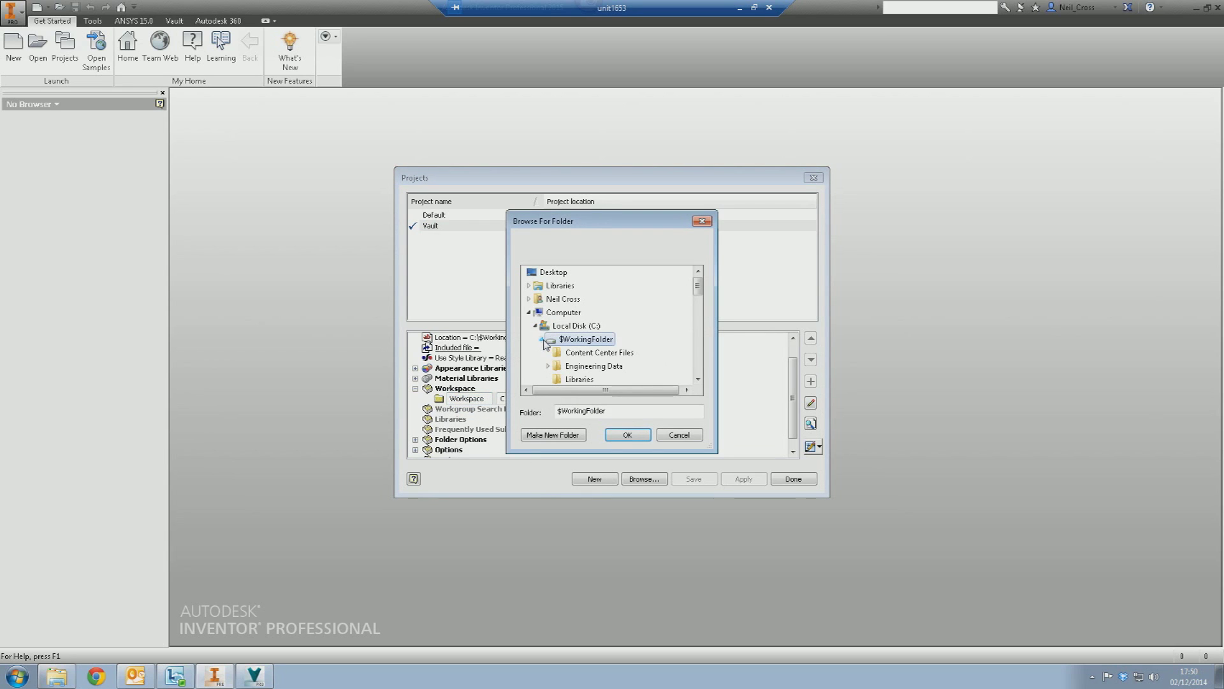
pyautogui.doubleClick(593, 365)
pyautogui.click(627, 433)
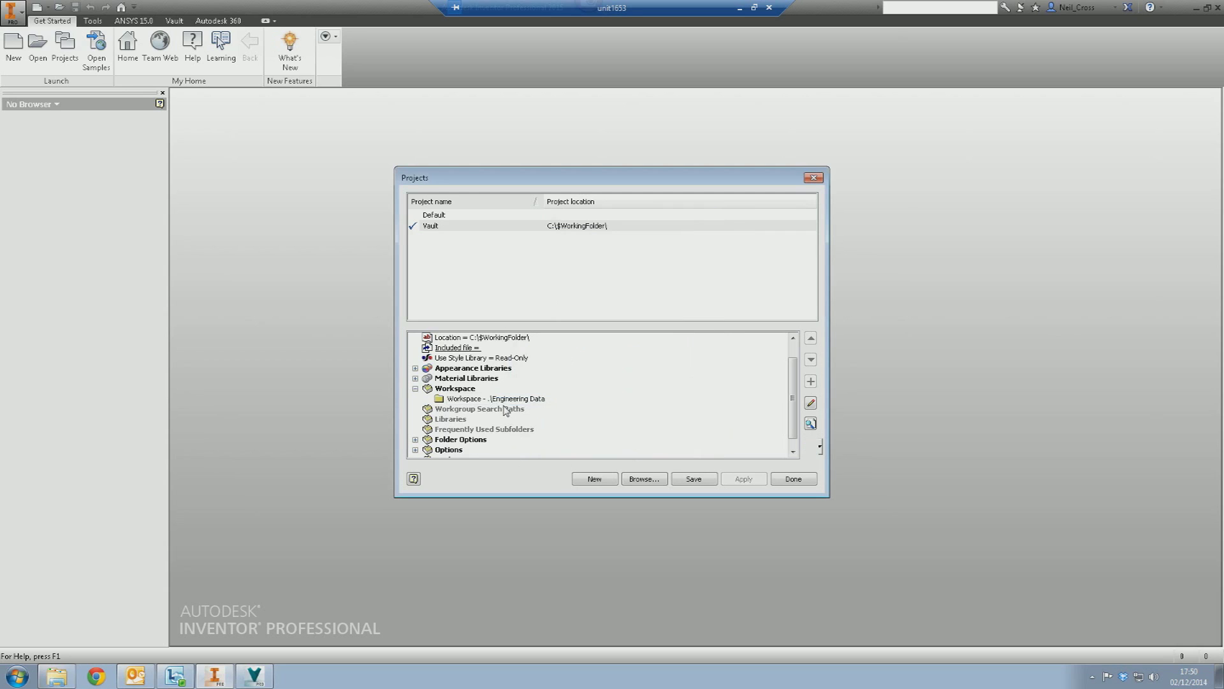
# - Add a Libraries library path pointing to C:\$WorkingFolder\Libraries
pyautogui.click(452, 420)
pyautogui.rightClick(460, 419)
pyautogui.click(475, 426)
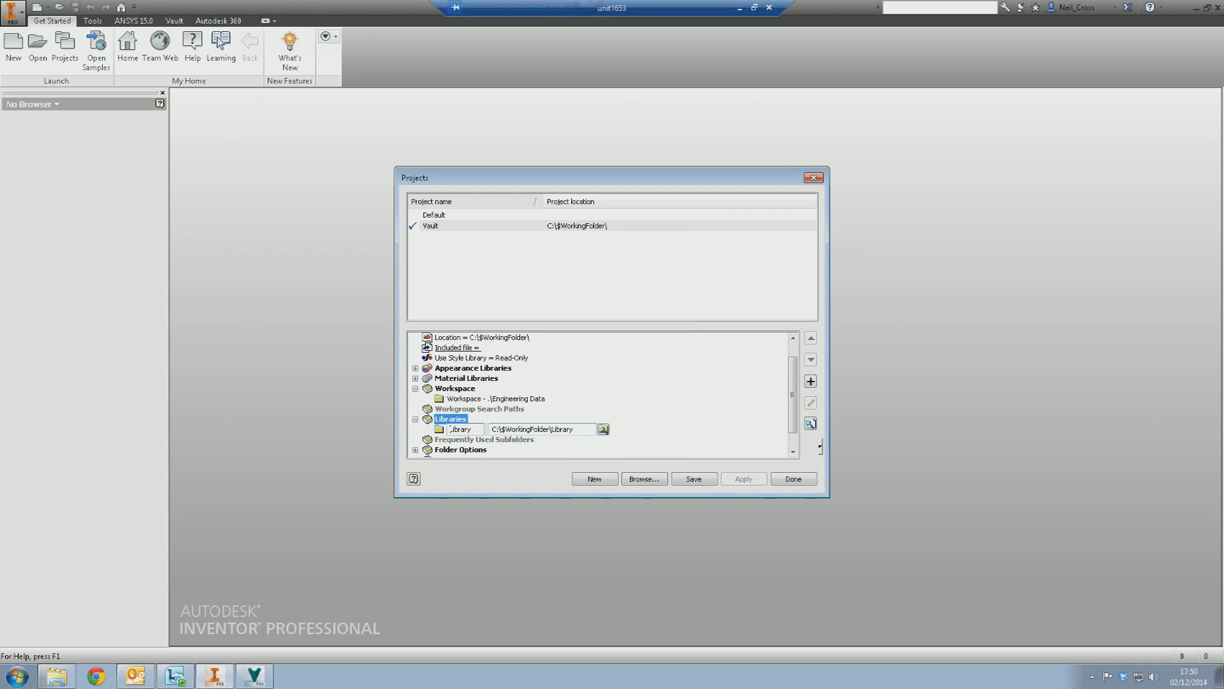
pyautogui.click(603, 430)
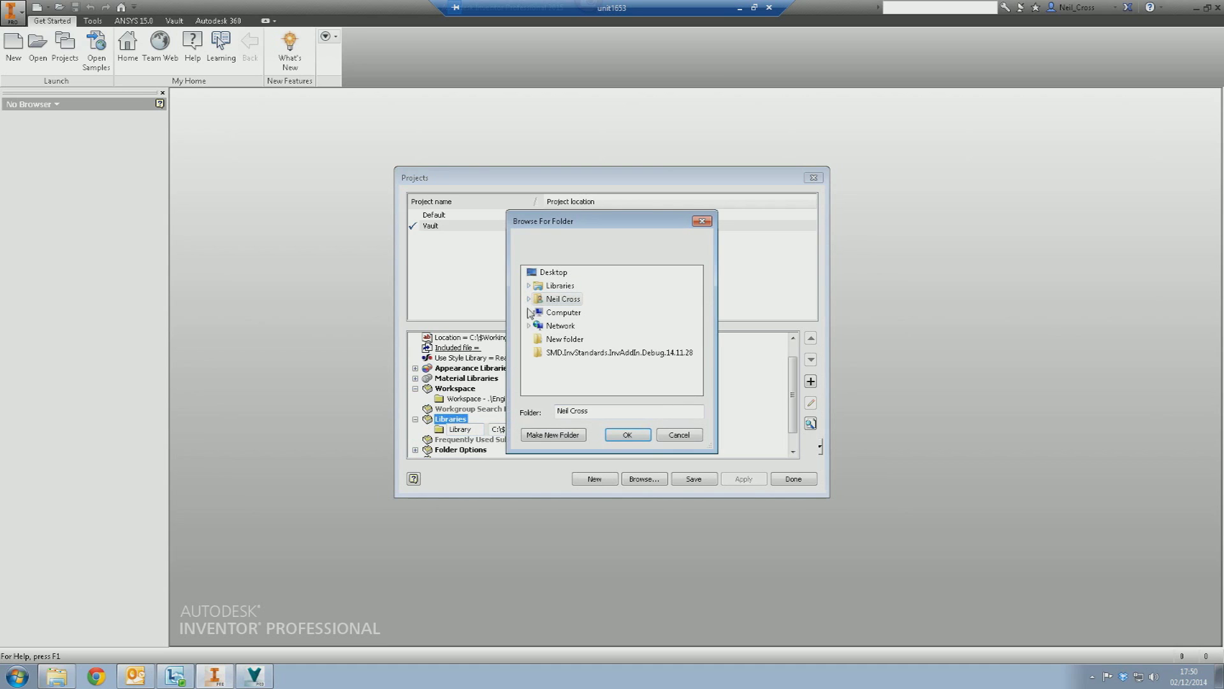
pyautogui.click(537, 327)
pyautogui.click(536, 285)
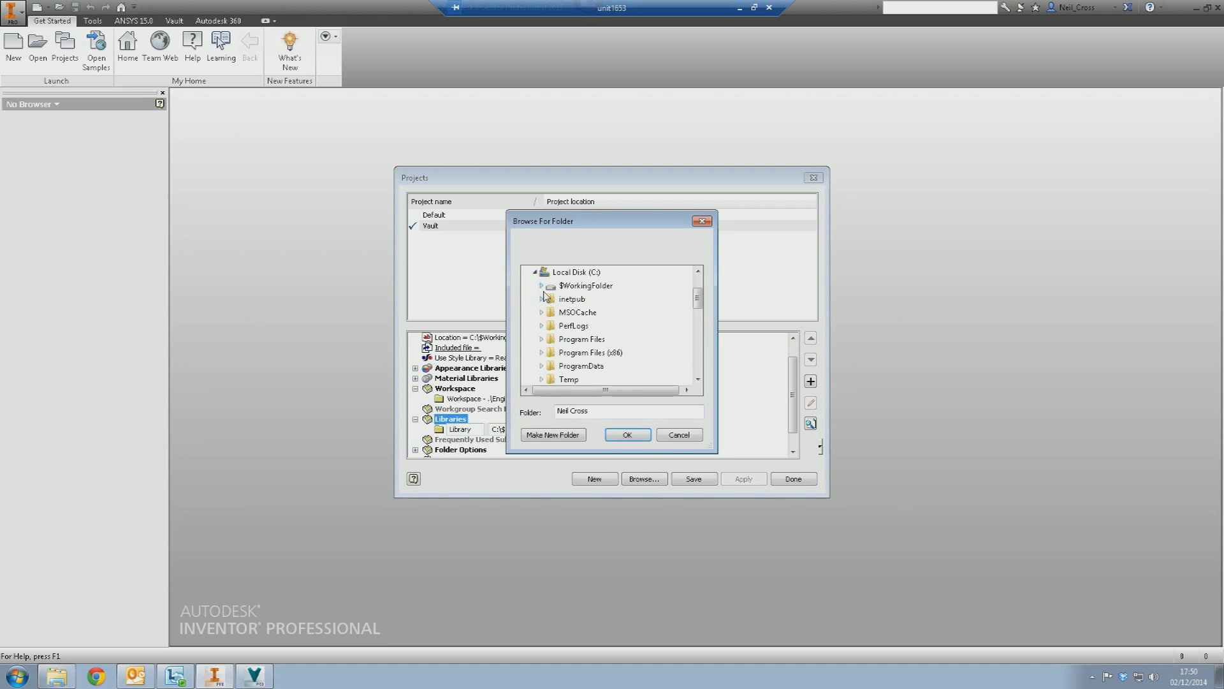
pyautogui.click(541, 286)
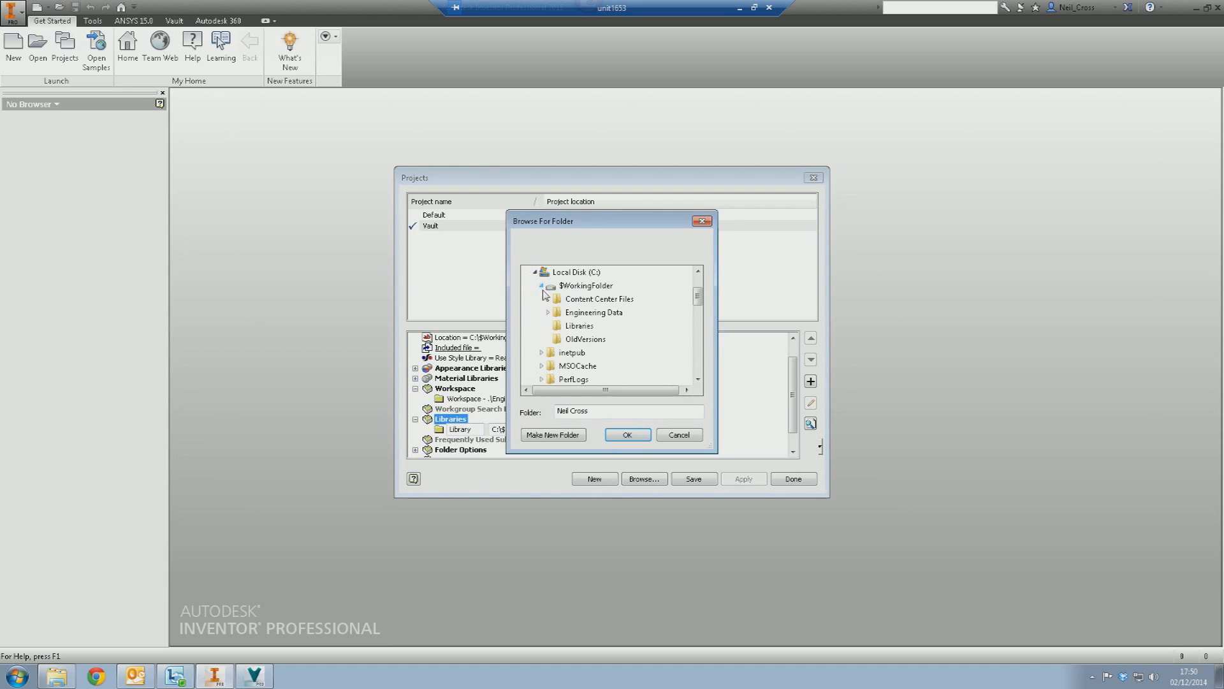
pyautogui.click(579, 326)
pyautogui.click(627, 434)
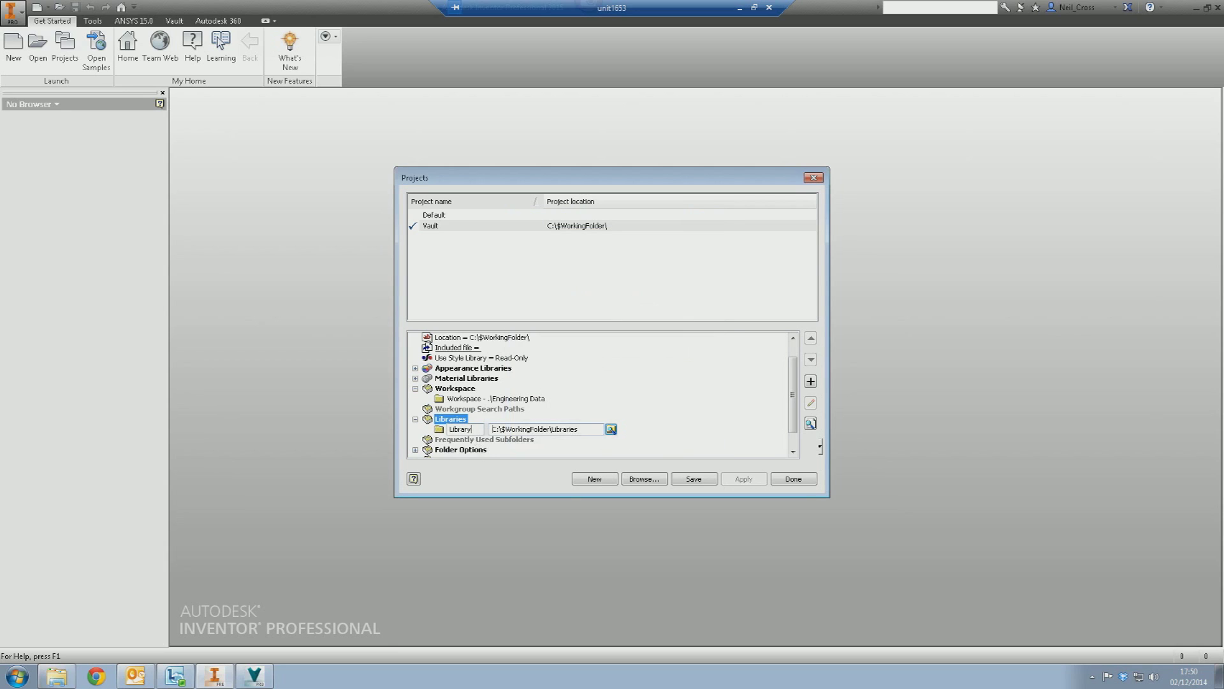
pyautogui.click(508, 442)
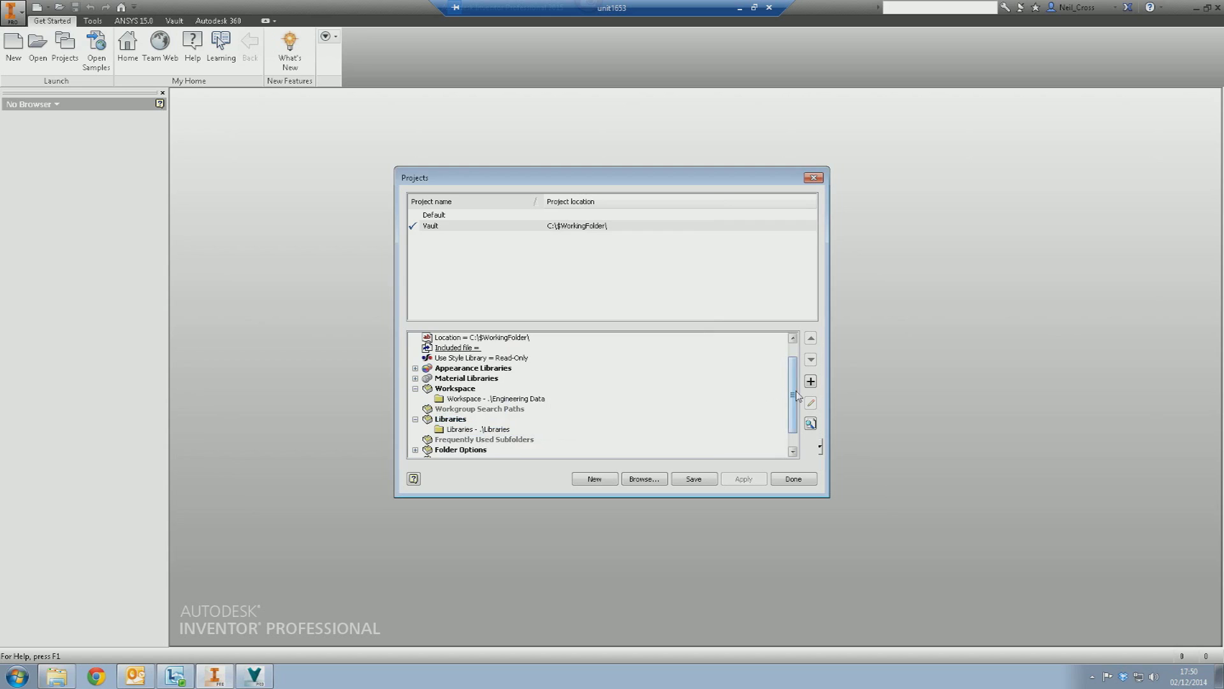
pyautogui.moveTo(793, 395); pyautogui.dragTo(793, 407)
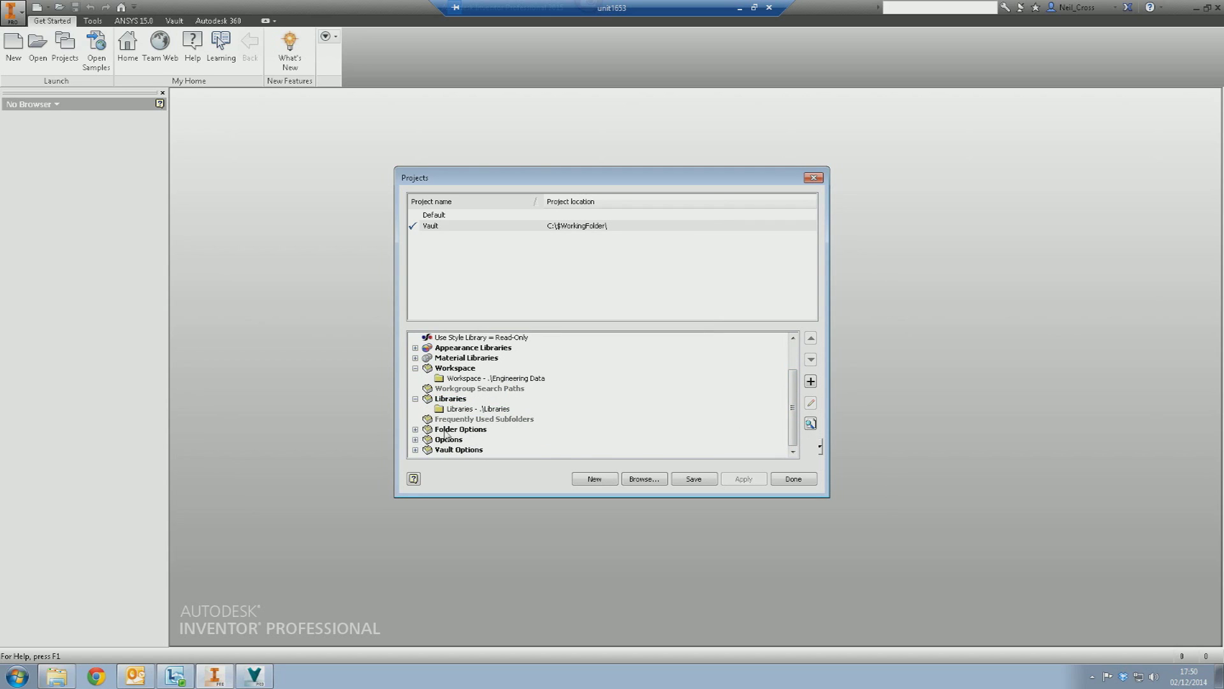
# - Set the Content Center Files folder option to .\Content Center Files\
pyautogui.click(416, 429)
pyautogui.click(488, 455)
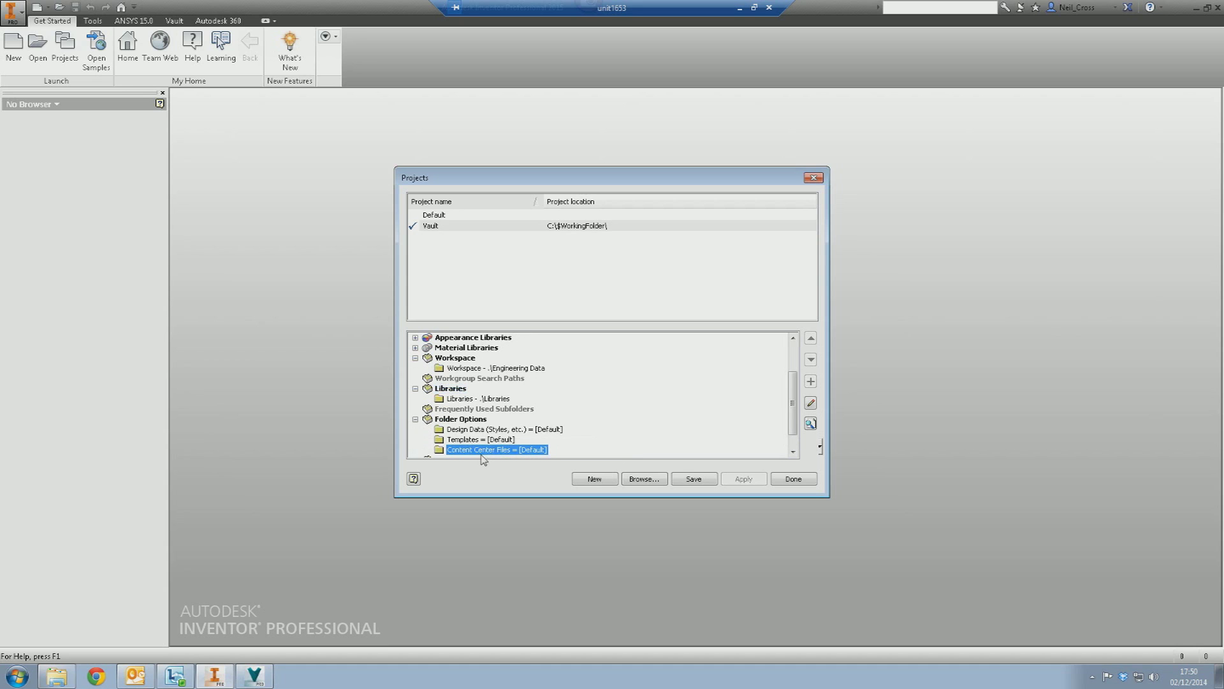
pyautogui.rightClick(488, 451)
pyautogui.click(510, 455)
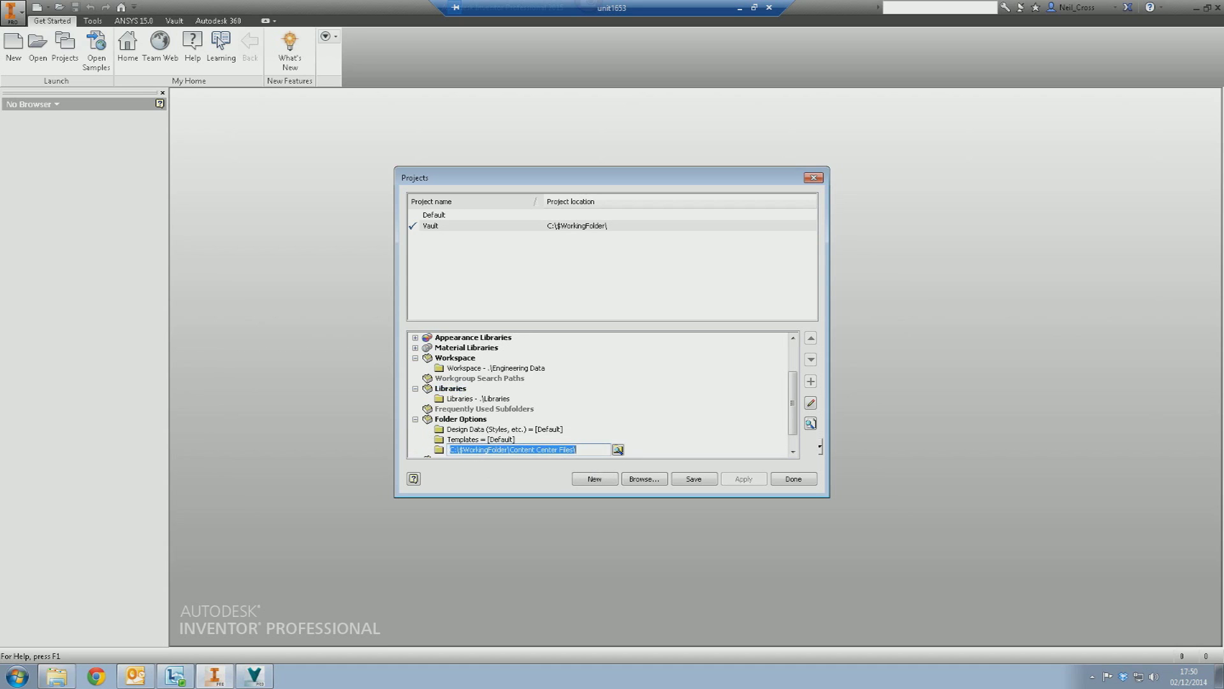
pyautogui.click(614, 448)
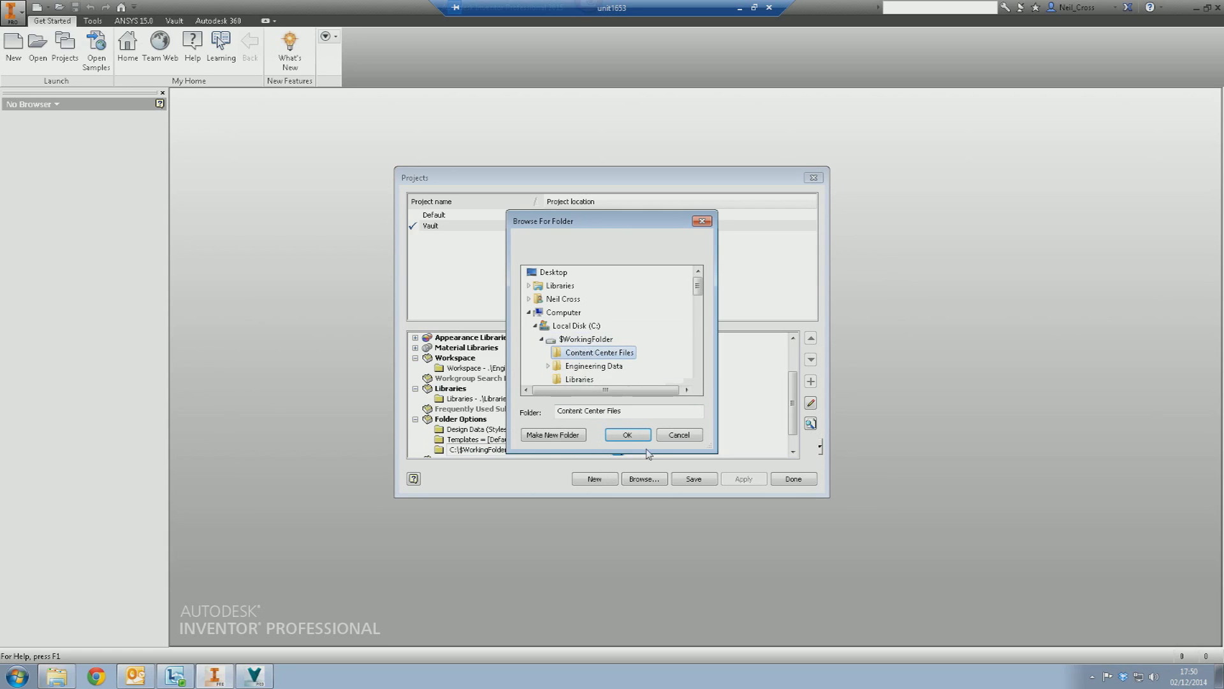
pyautogui.click(627, 435)
pyautogui.press('Return')
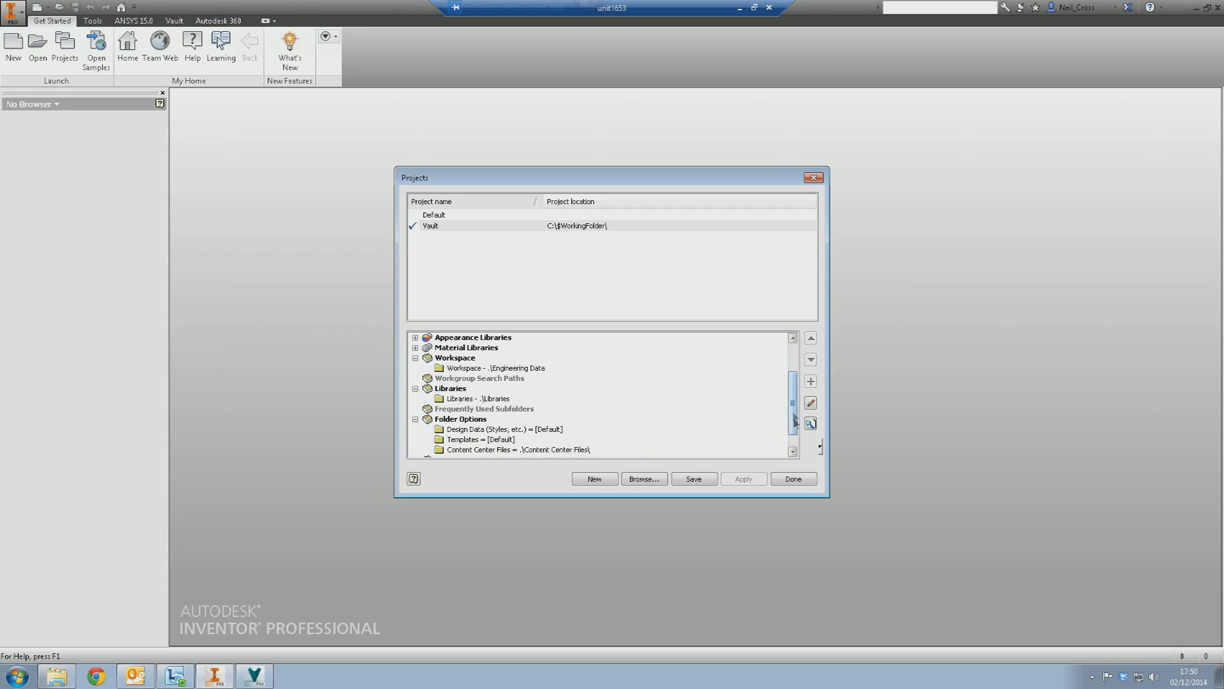
# - Save the Vault project settings and close the Projects dialog
pyautogui.scroll(-1, 794, 418)
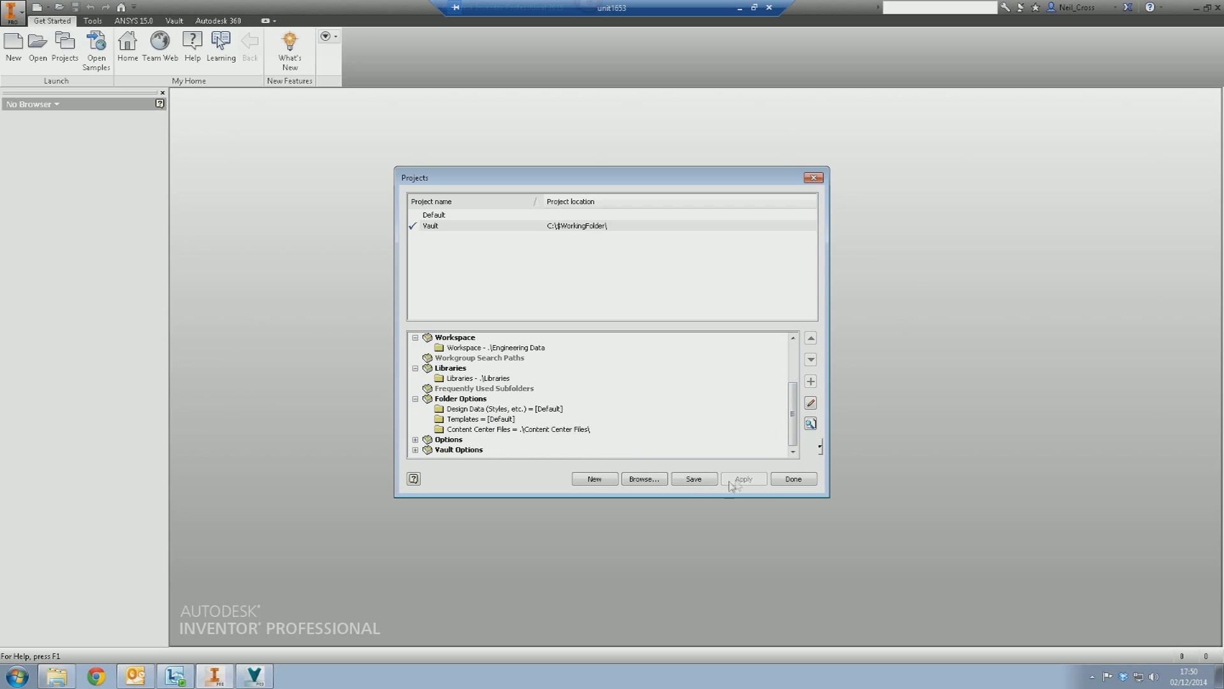
pyautogui.click(689, 482)
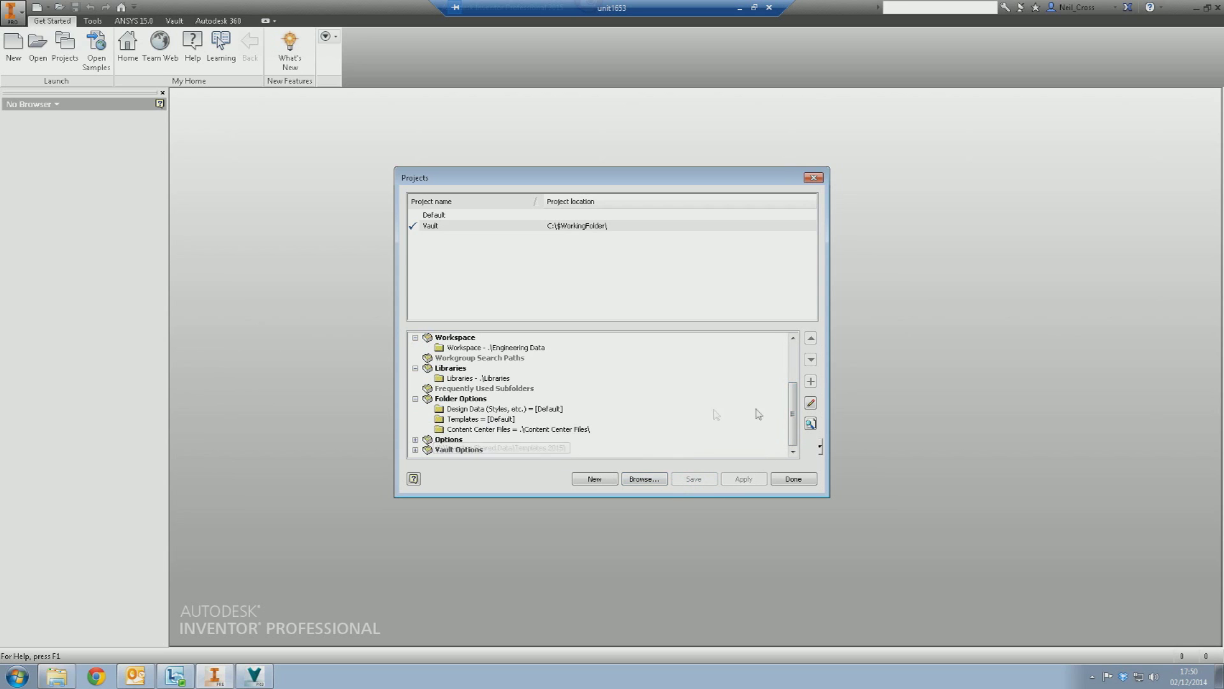
pyautogui.scroll(4, 796, 370)
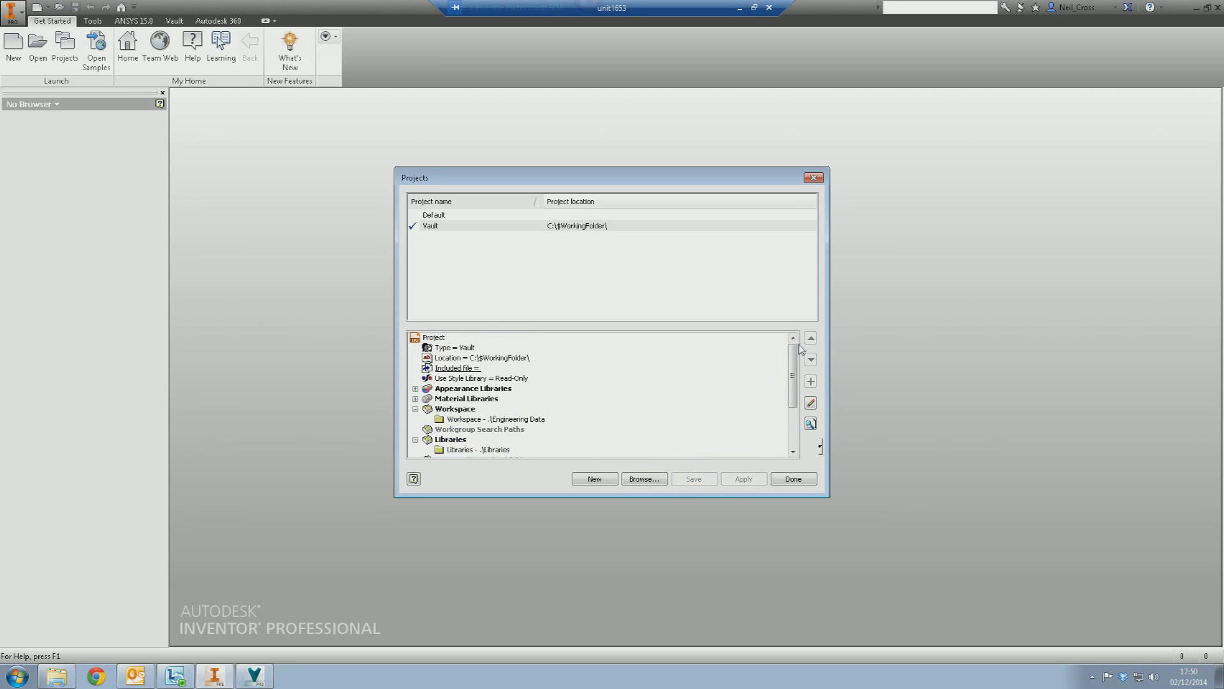
pyautogui.click(794, 479)
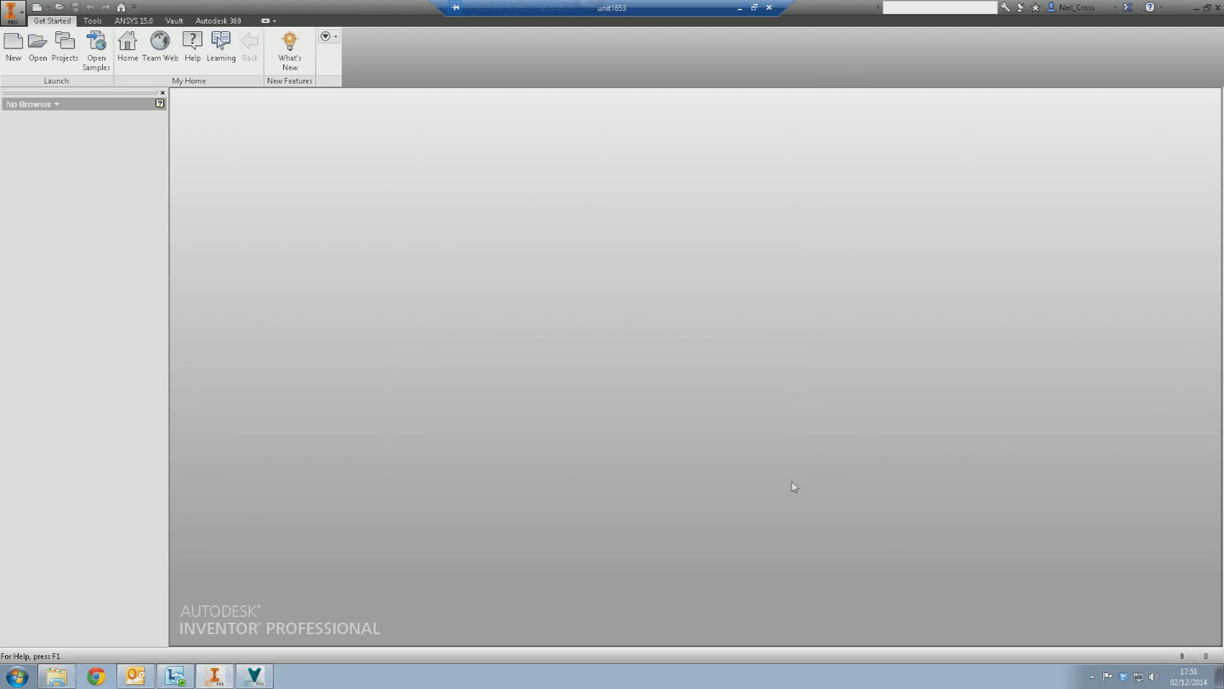
# - Log out of Vault and log back in to the vault named Vault on tsvr1
pyautogui.click(174, 21)
pyautogui.click(86, 54)
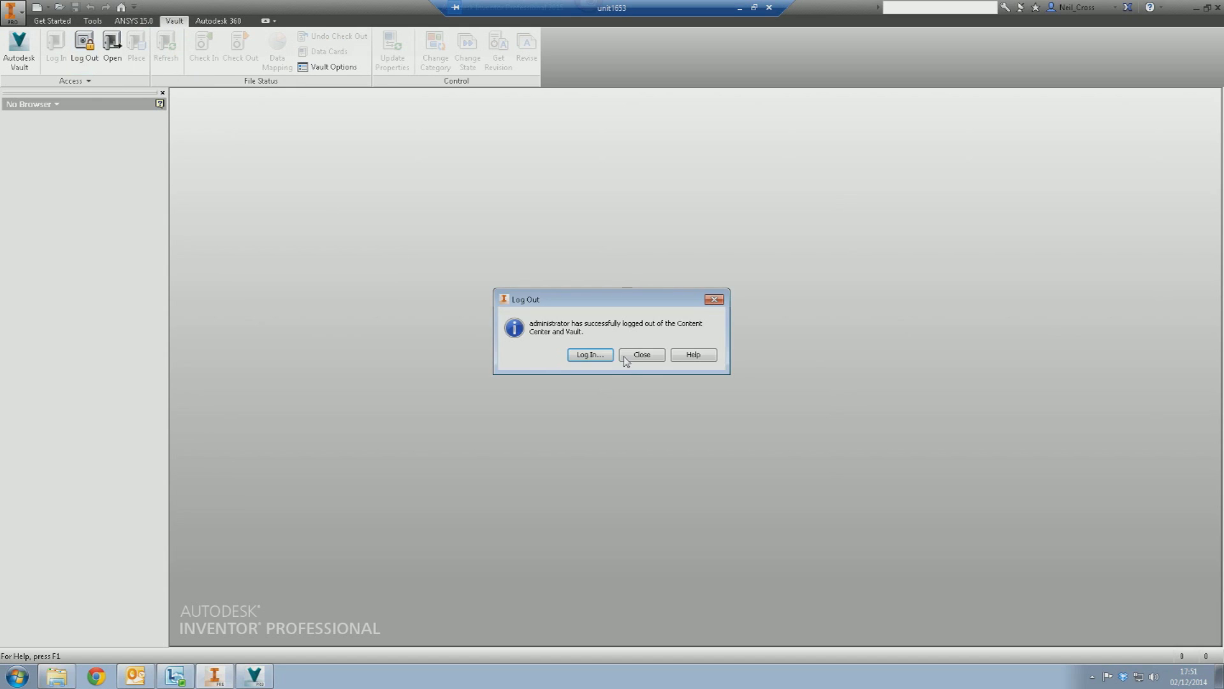
pyautogui.click(626, 358)
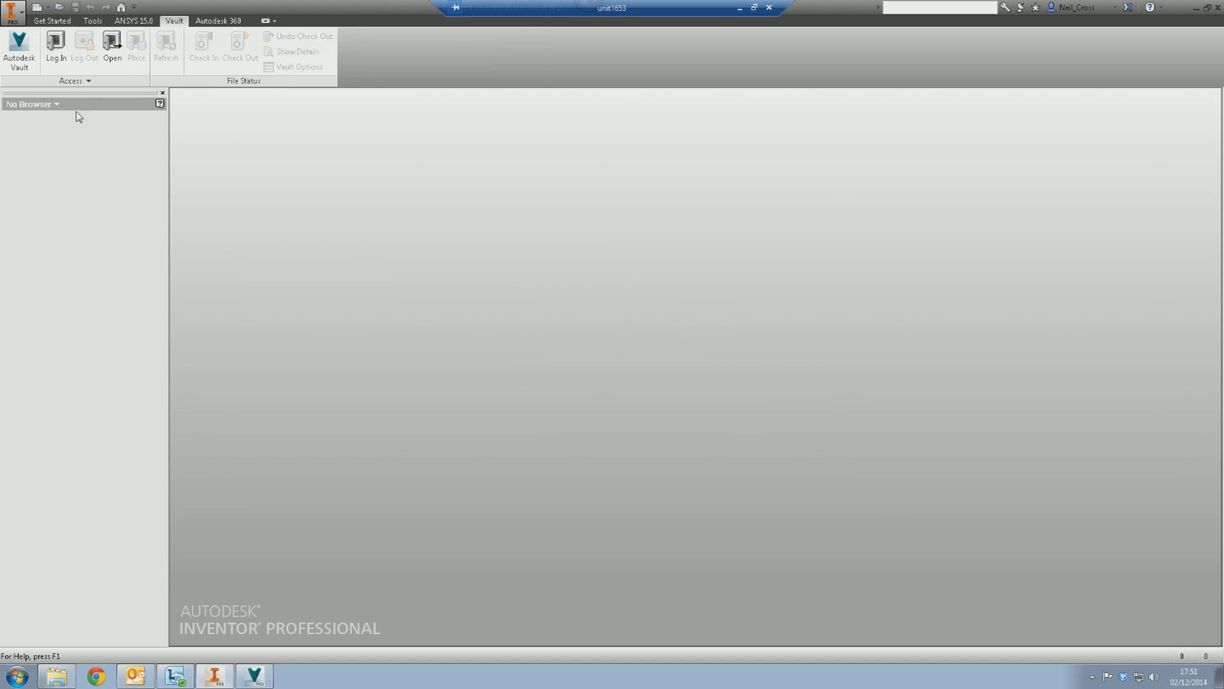
pyautogui.click(59, 66)
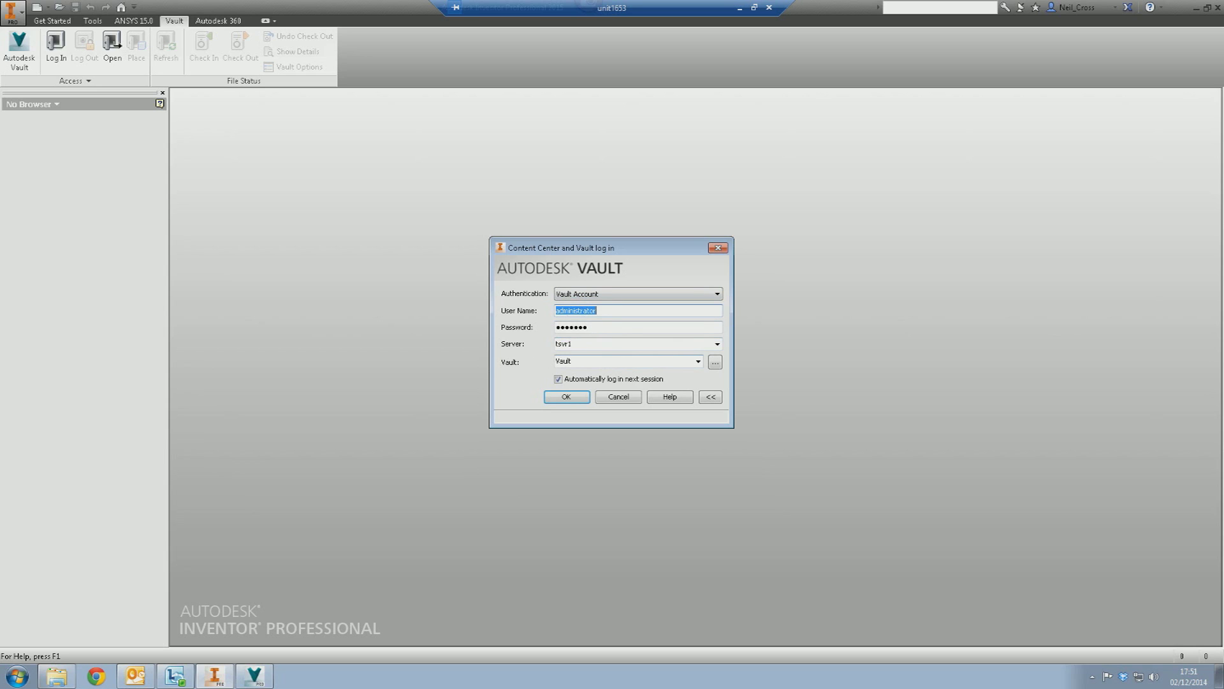
pyautogui.click(562, 396)
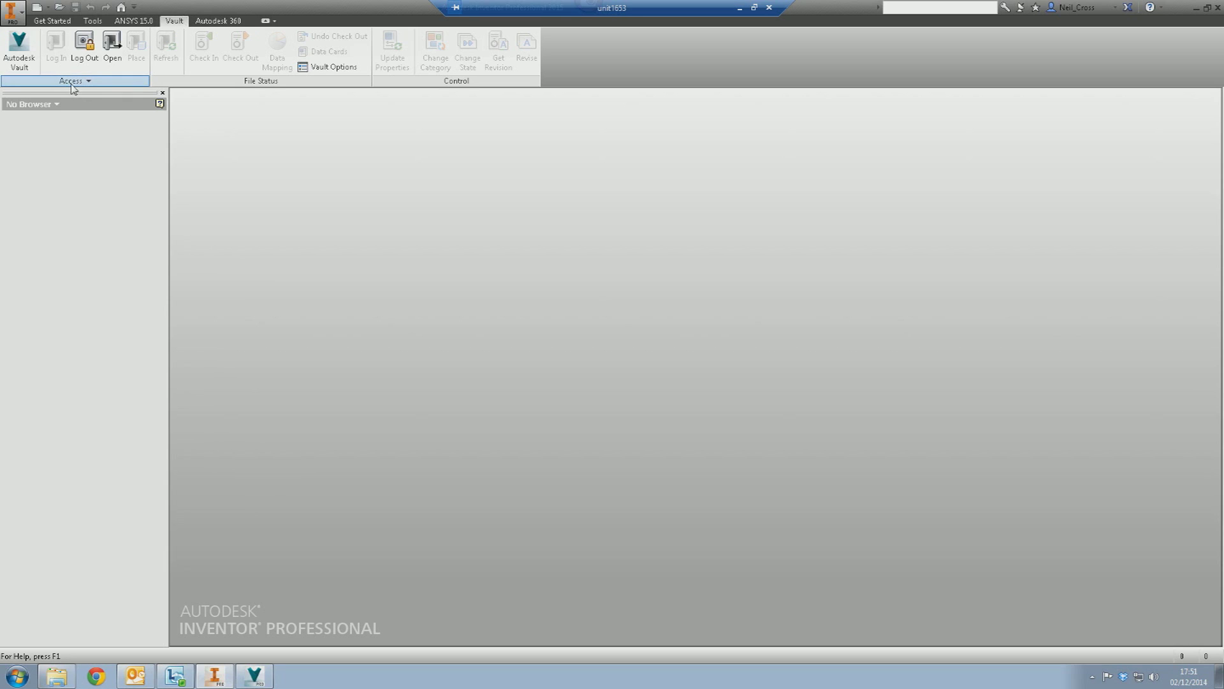
# - Map Project Root to $ and Content Center Files to $/Content Center Files
pyautogui.click(72, 83)
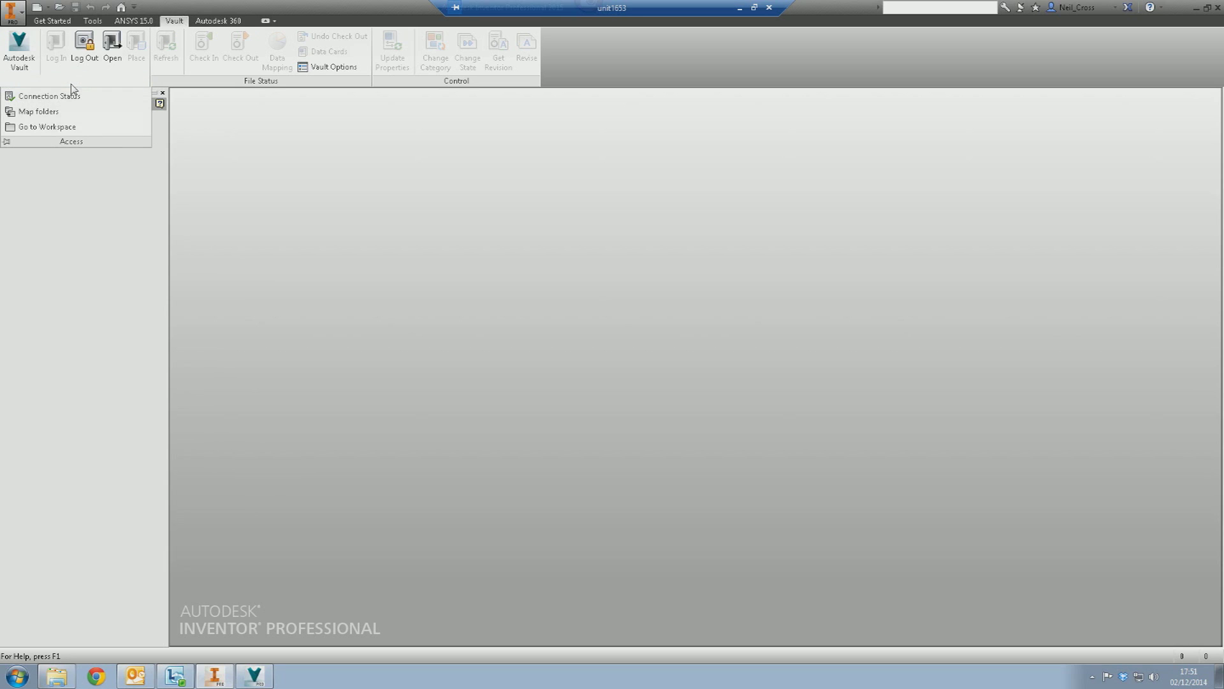
pyautogui.click(38, 112)
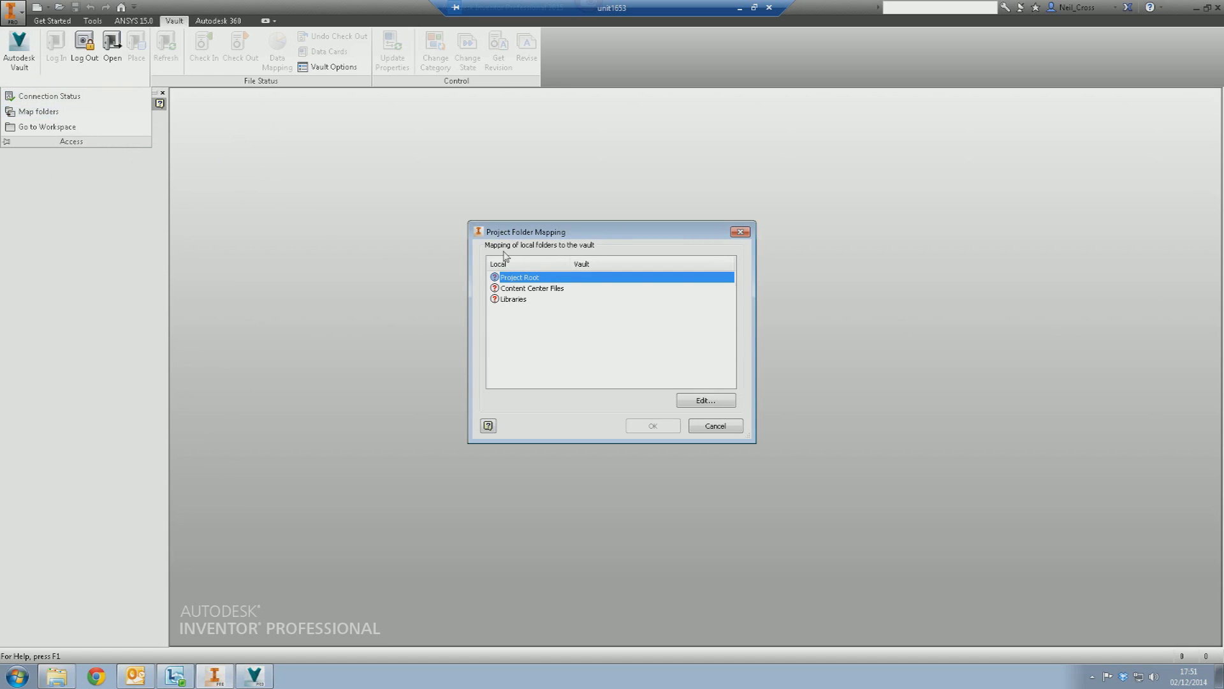
pyautogui.click(705, 400)
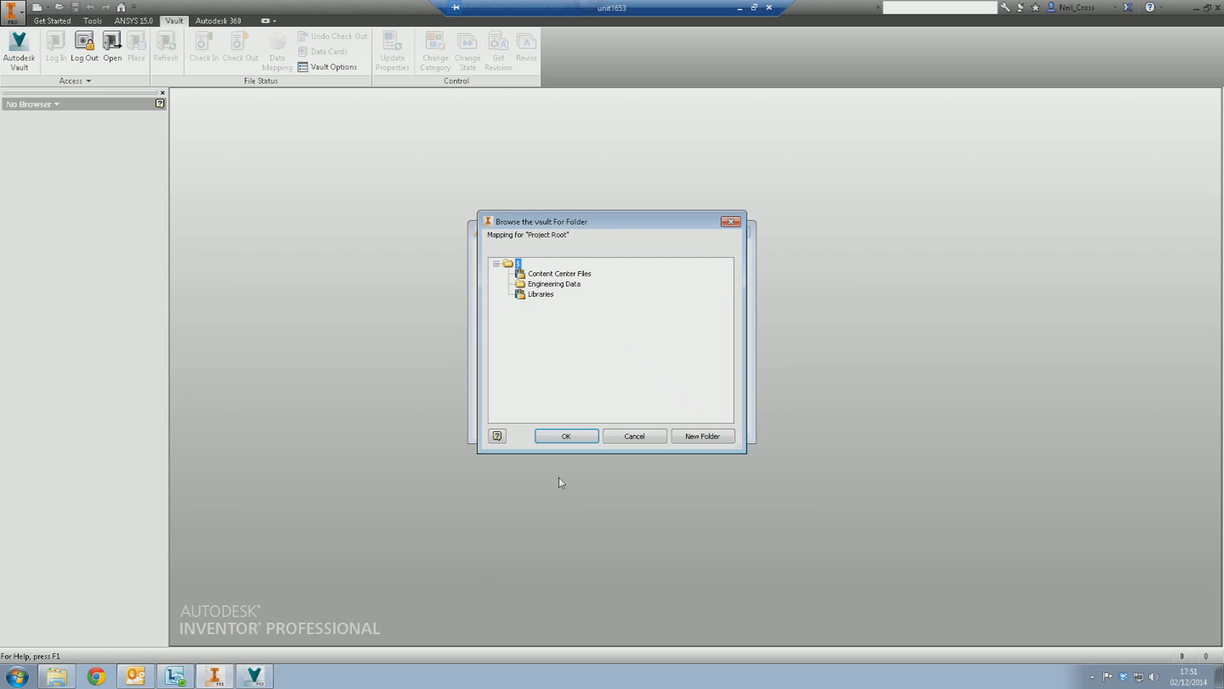
pyautogui.click(565, 436)
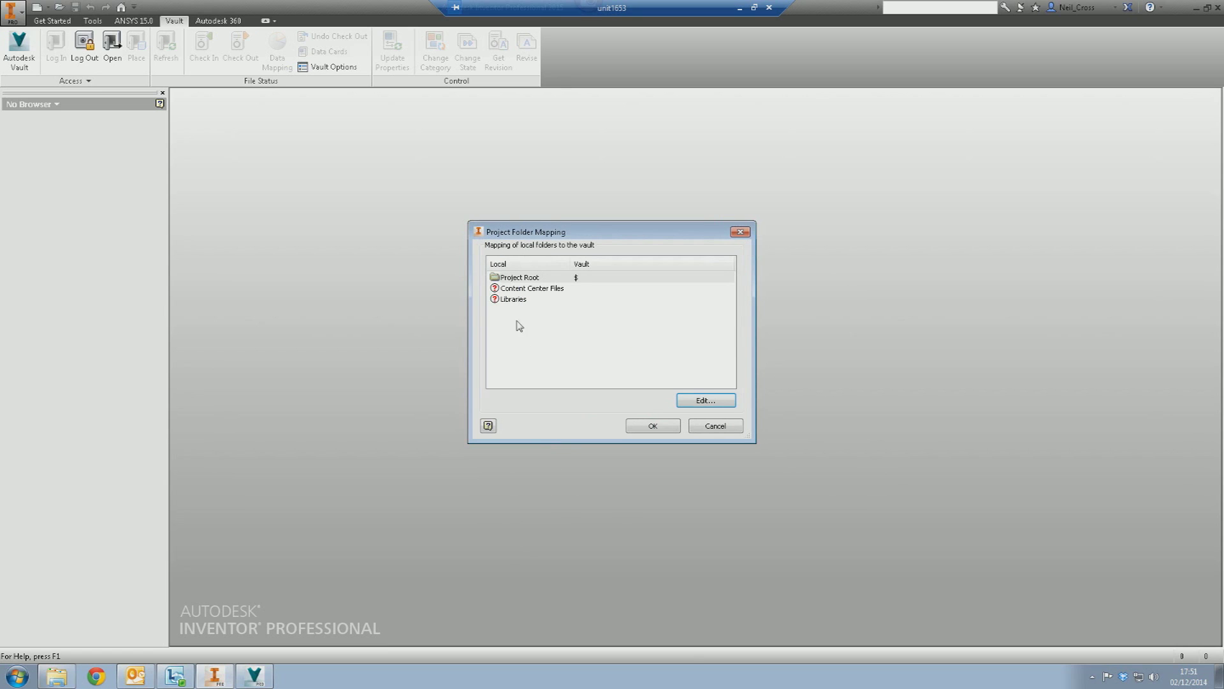
pyautogui.click(523, 290)
pyautogui.click(708, 402)
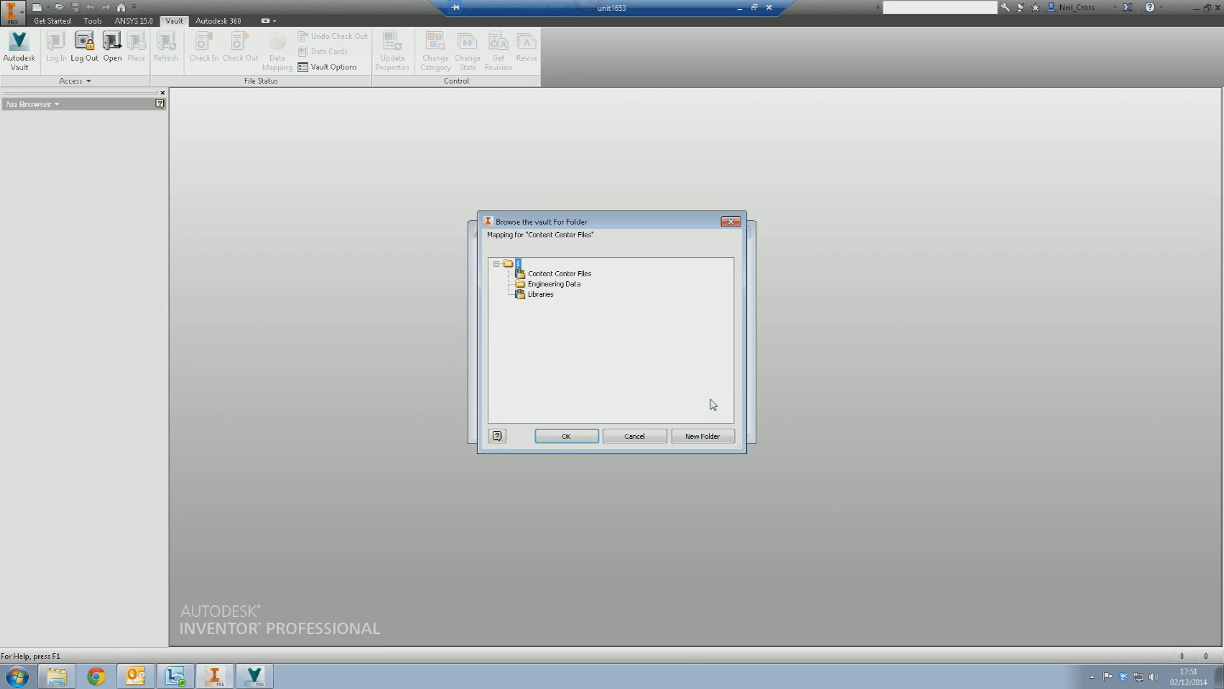
pyautogui.click(561, 275)
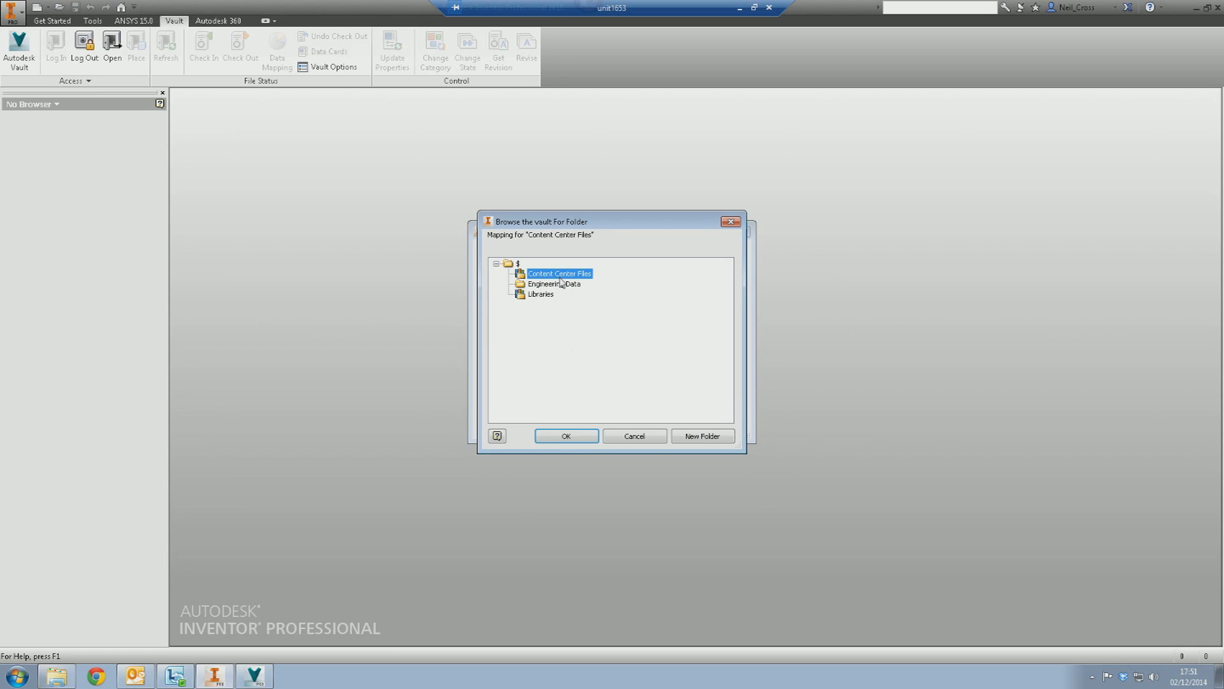
pyautogui.click(566, 436)
# - Map Libraries to $/Libraries and accept the project folder mappings
pyautogui.click(508, 300)
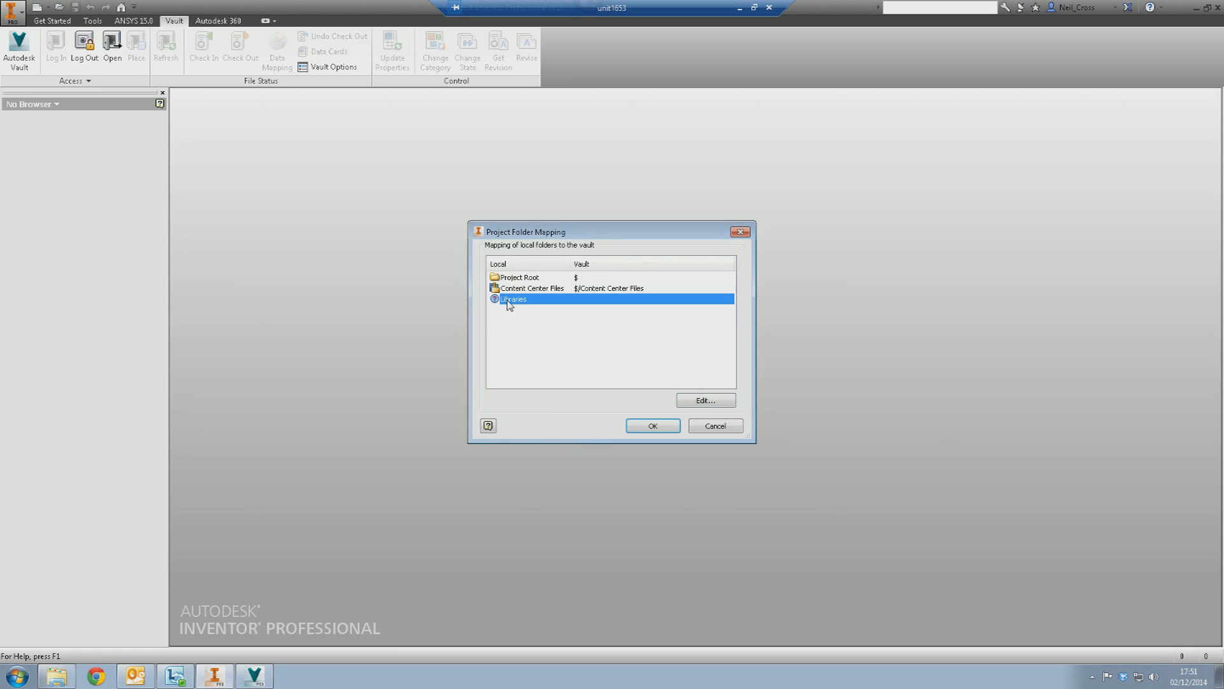
pyautogui.click(701, 404)
pyautogui.click(541, 294)
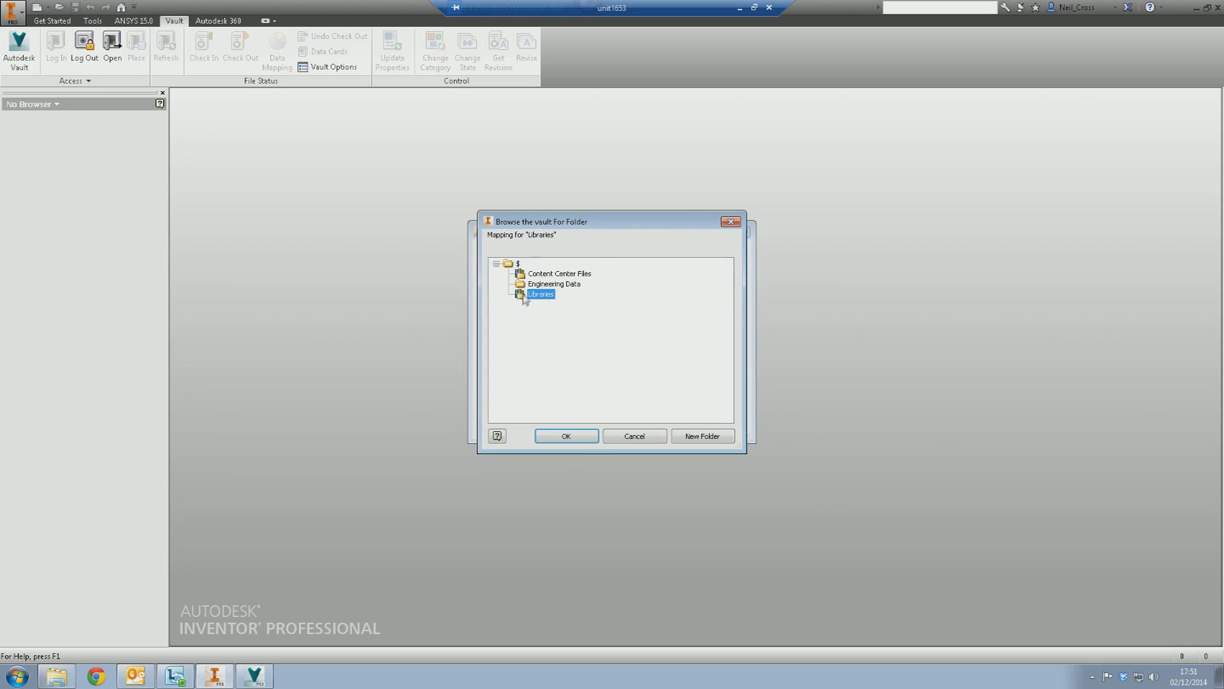
pyautogui.click(568, 436)
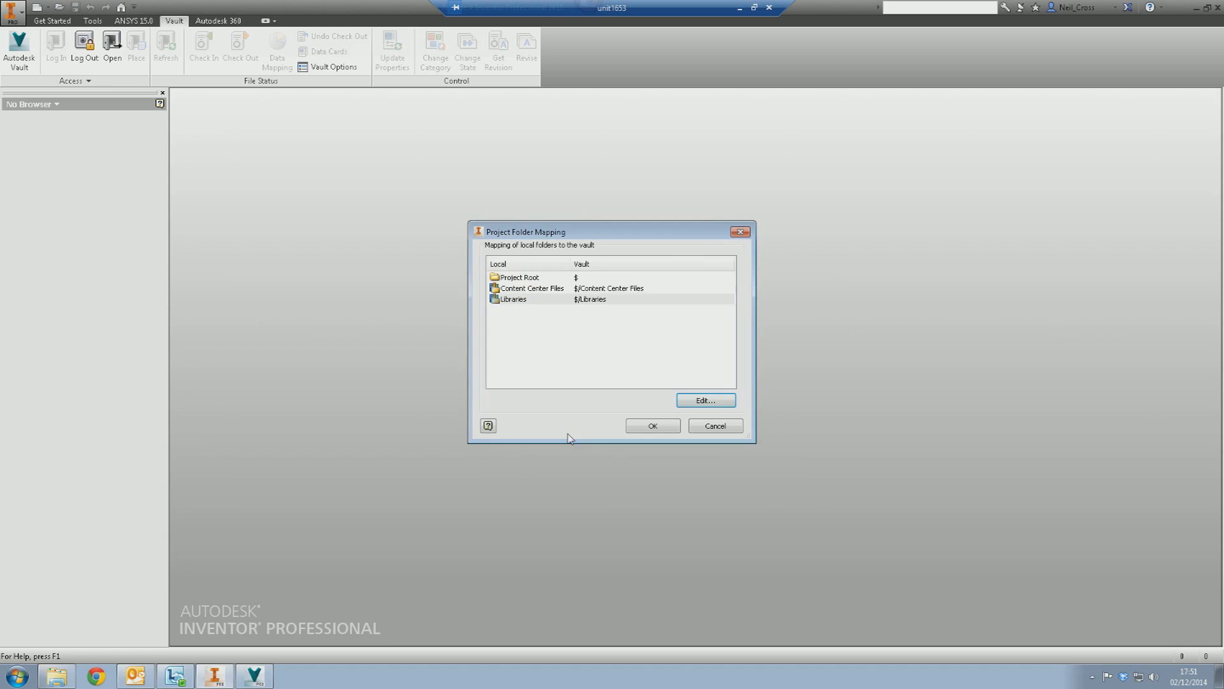
pyautogui.click(653, 426)
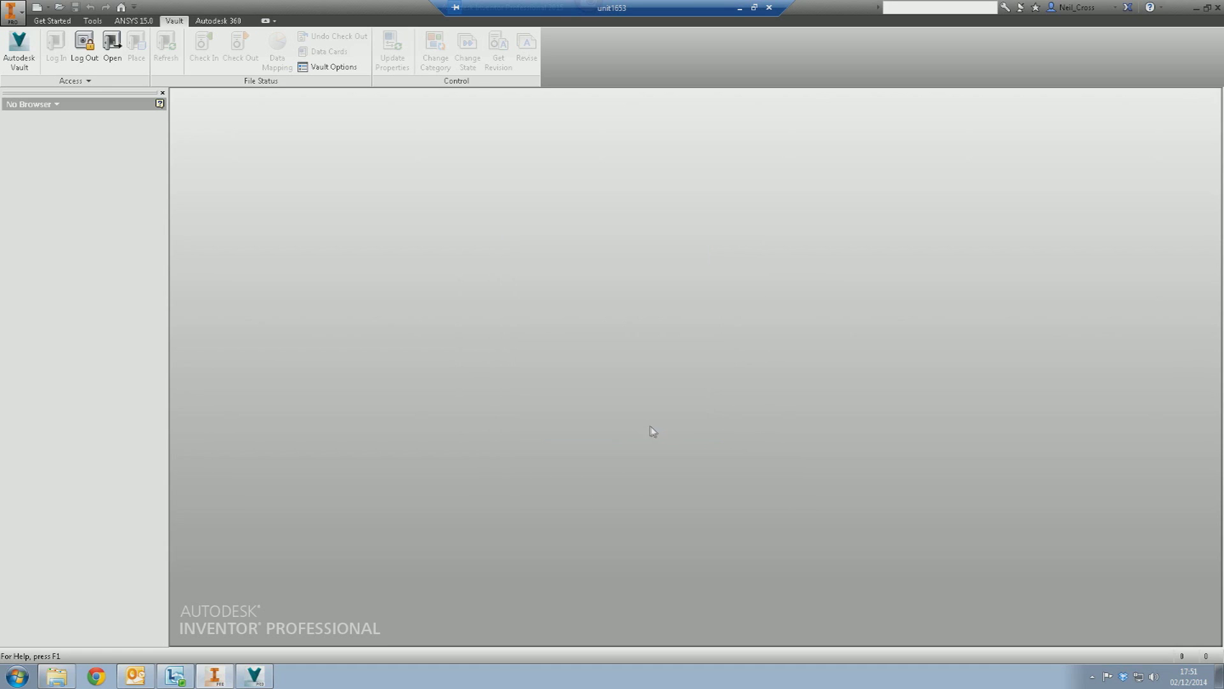
pyautogui.click(53, 22)
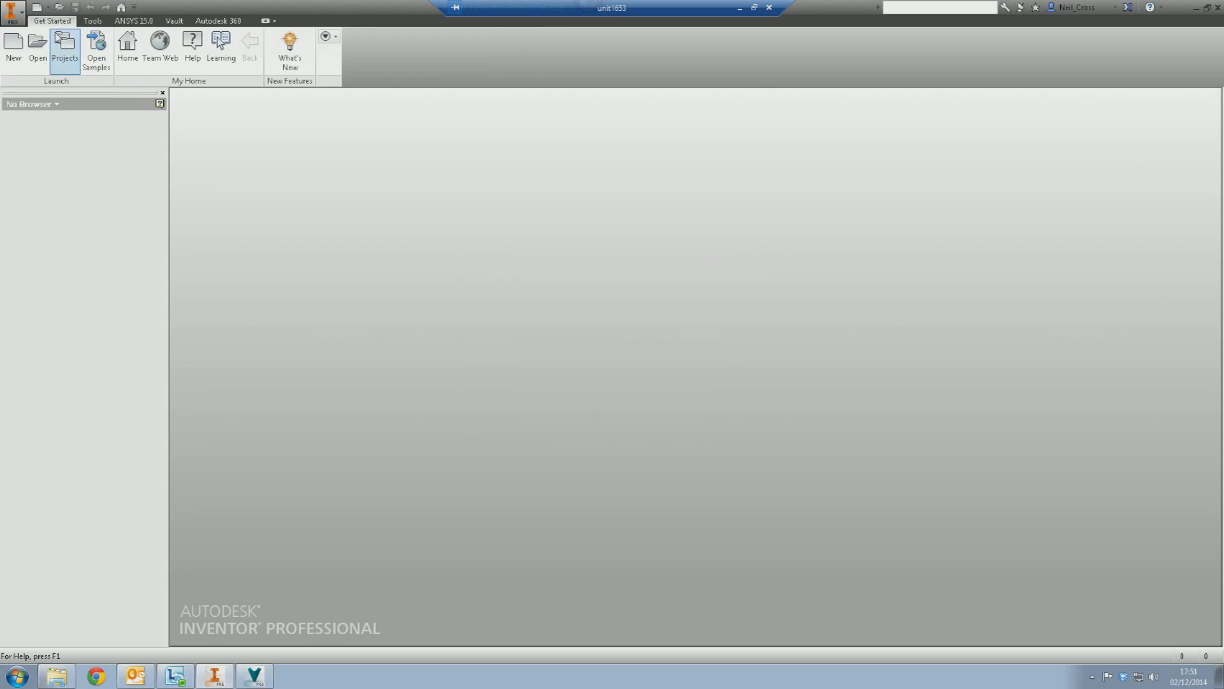
# - Create a new part from Standard.ipt, dismissing the style conflict warning
pyautogui.click(14, 51)
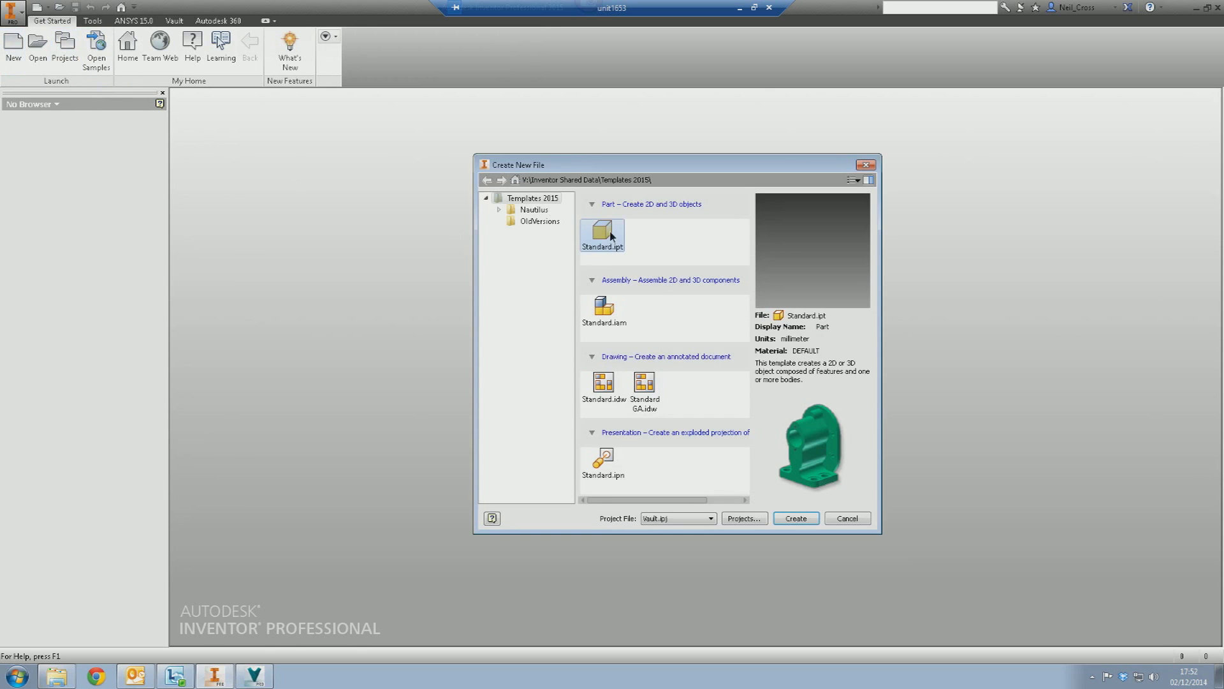
pyautogui.doubleClick(610, 235)
pyautogui.click(577, 378)
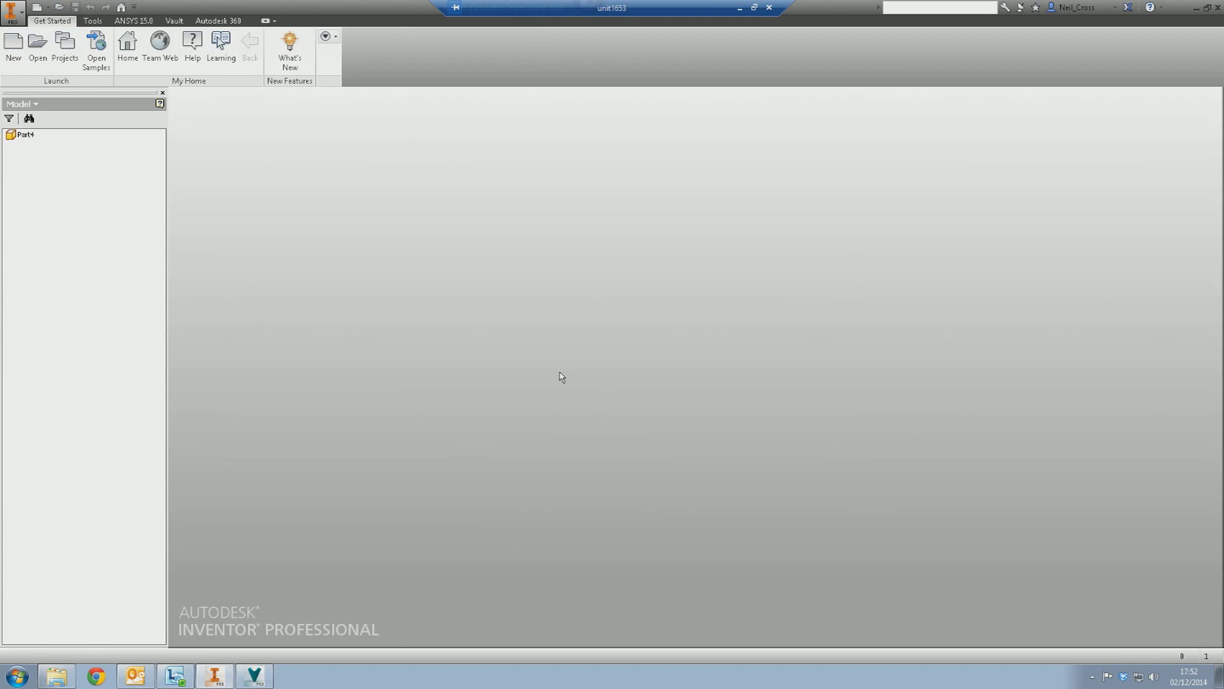
# - Save the part as Test Part.ipt with description UNC LAYOUT and text WEF
pyautogui.hotkey('ctrl', 's')
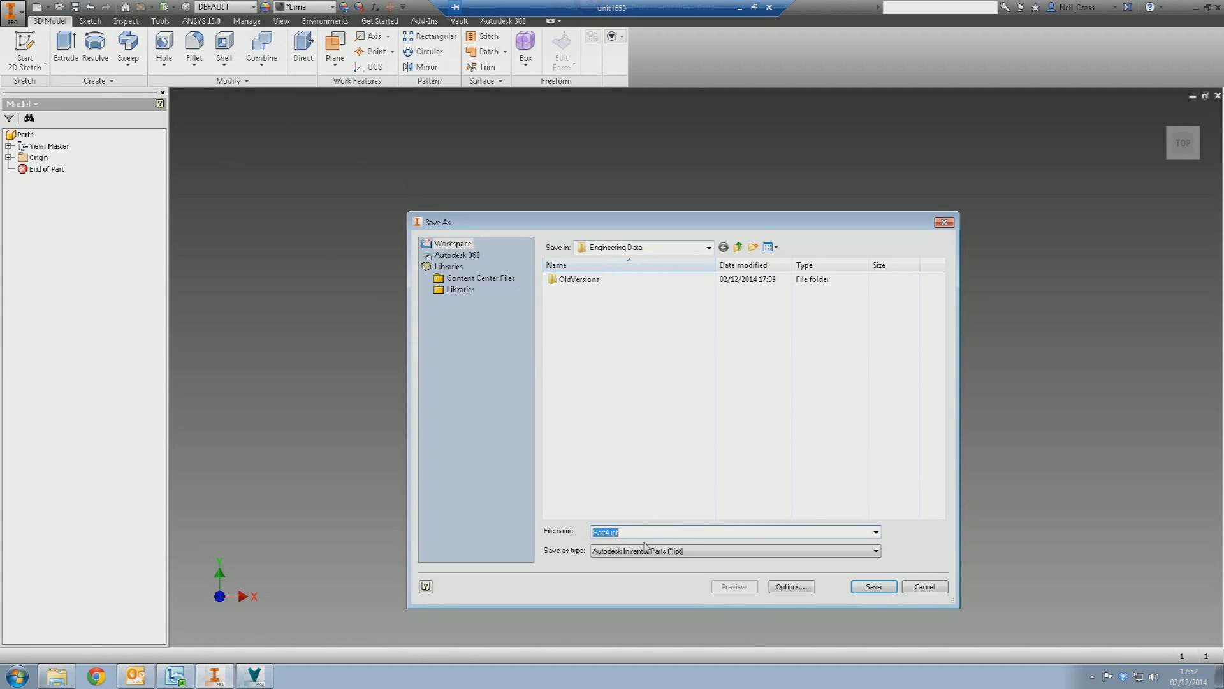
pyautogui.write('Test Part')
pyautogui.click(871, 586)
pyautogui.click(575, 338)
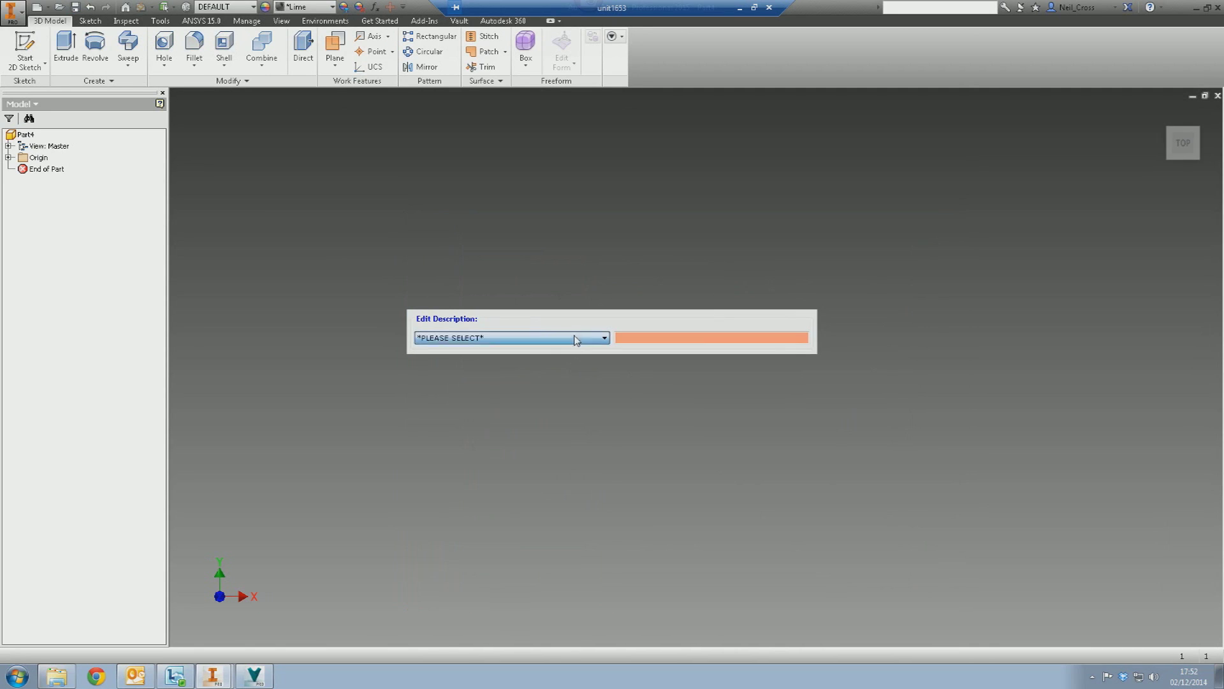
pyautogui.click(572, 380)
pyautogui.press('Tab')
pyautogui.write('WEF')
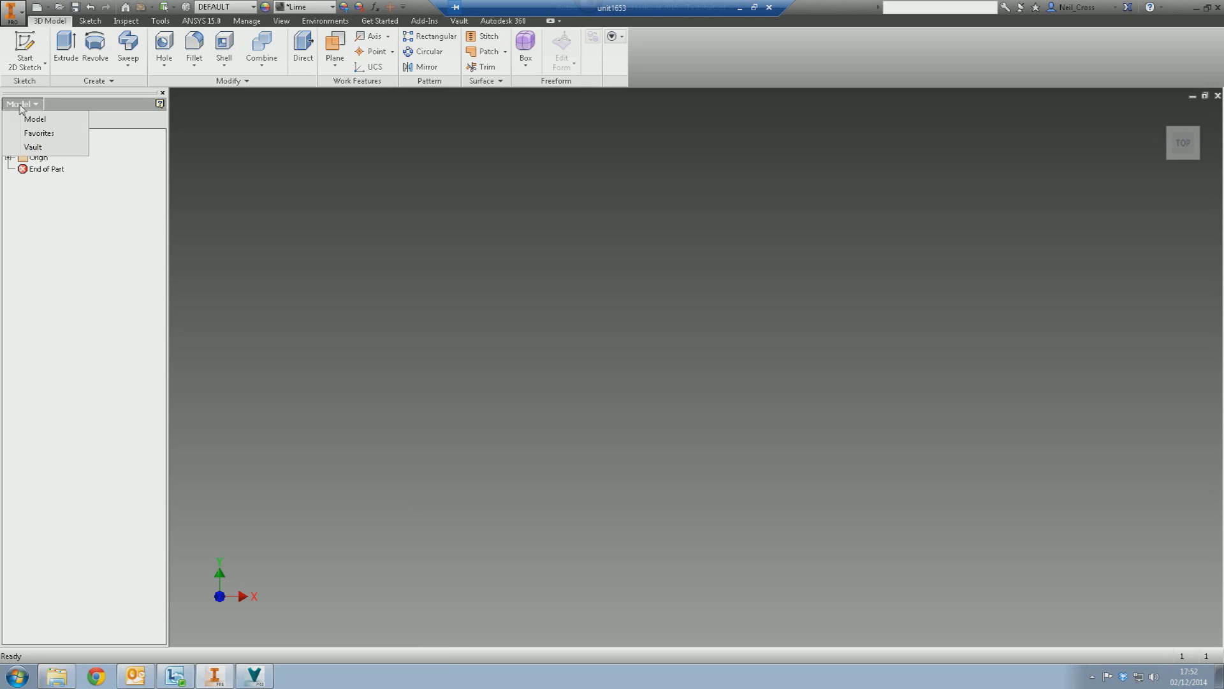
# - Start checking Test Part.ipt into the vault, targeting the Engineering Data folder
pyautogui.click(33, 148)
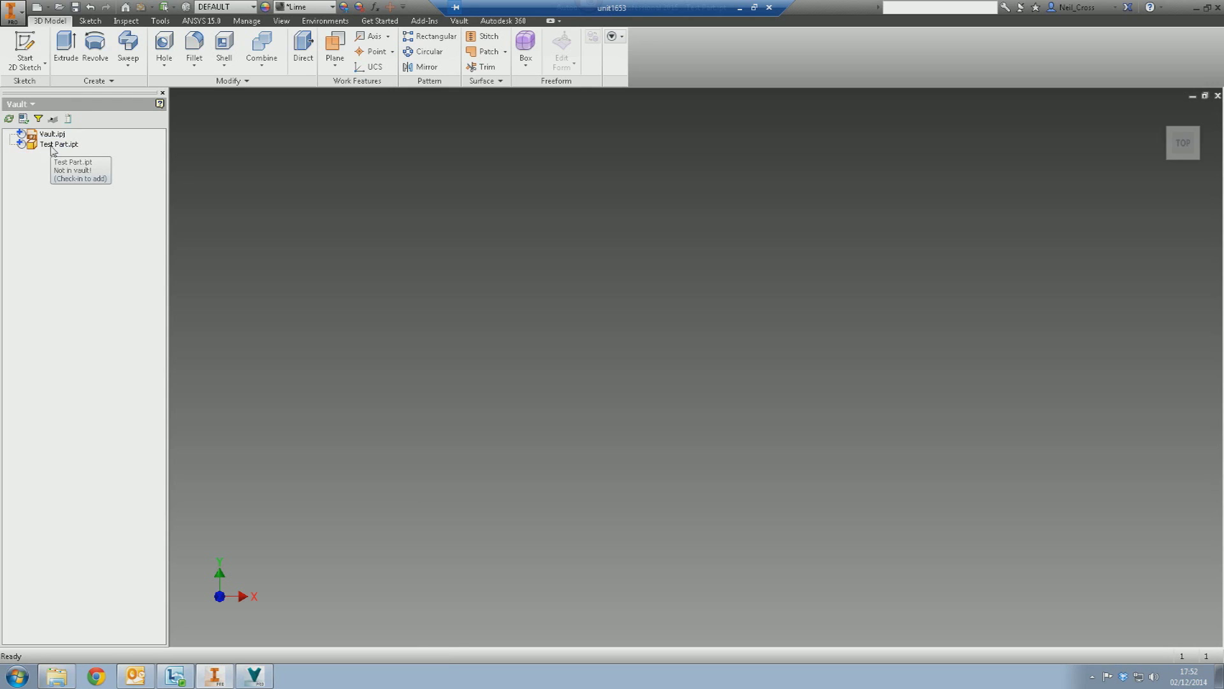
pyautogui.rightClick(54, 147)
pyautogui.click(82, 186)
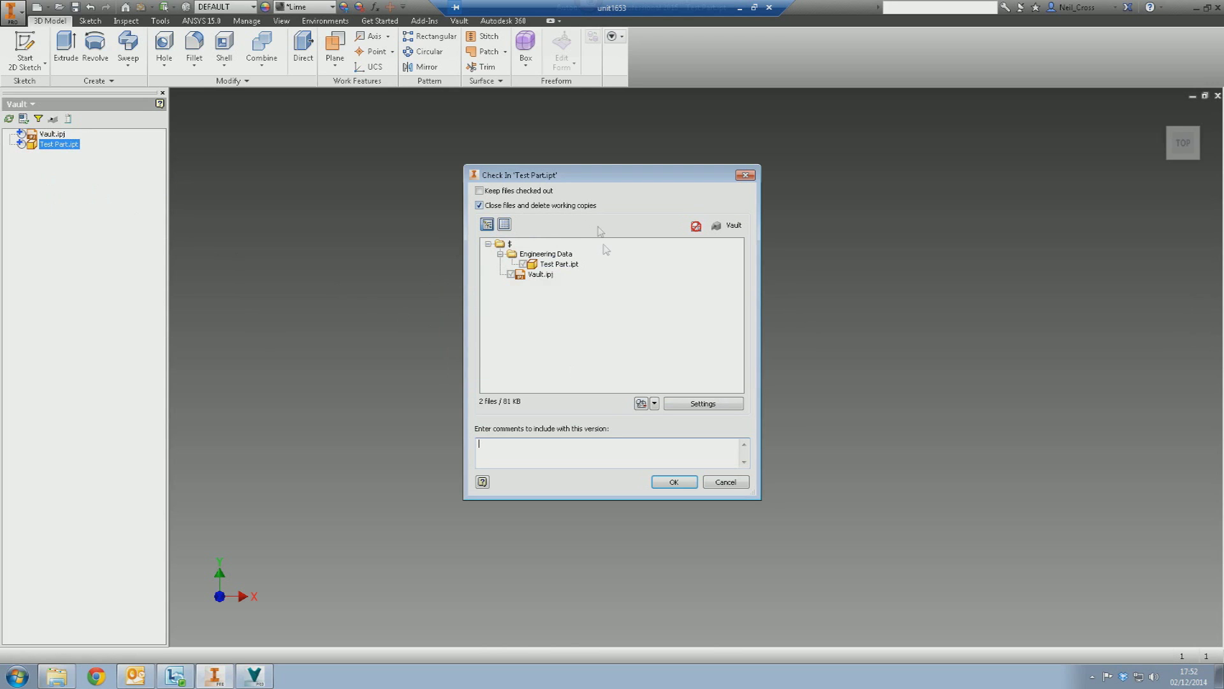
pyautogui.click(552, 265)
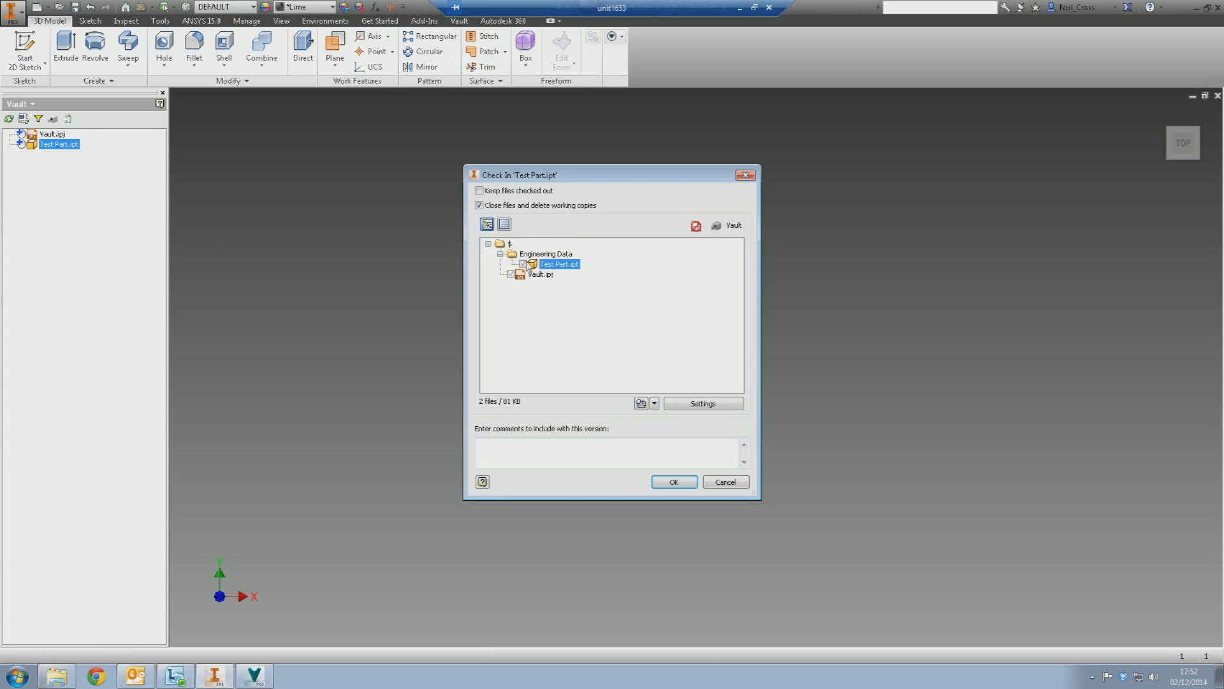
pyautogui.click(518, 253)
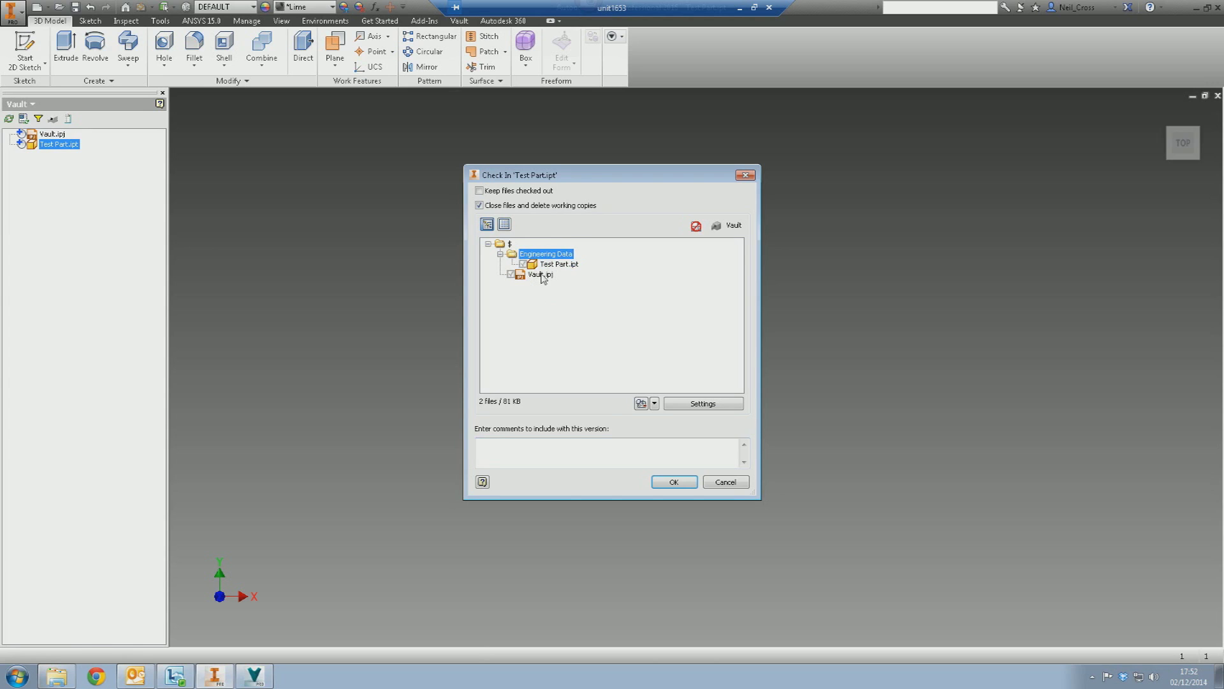
pyautogui.click(509, 244)
pyautogui.click(518, 255)
# - Show the local Engineering Data folder in Windows Explorer, moved aside from the check-in dialog
pyautogui.click(59, 678)
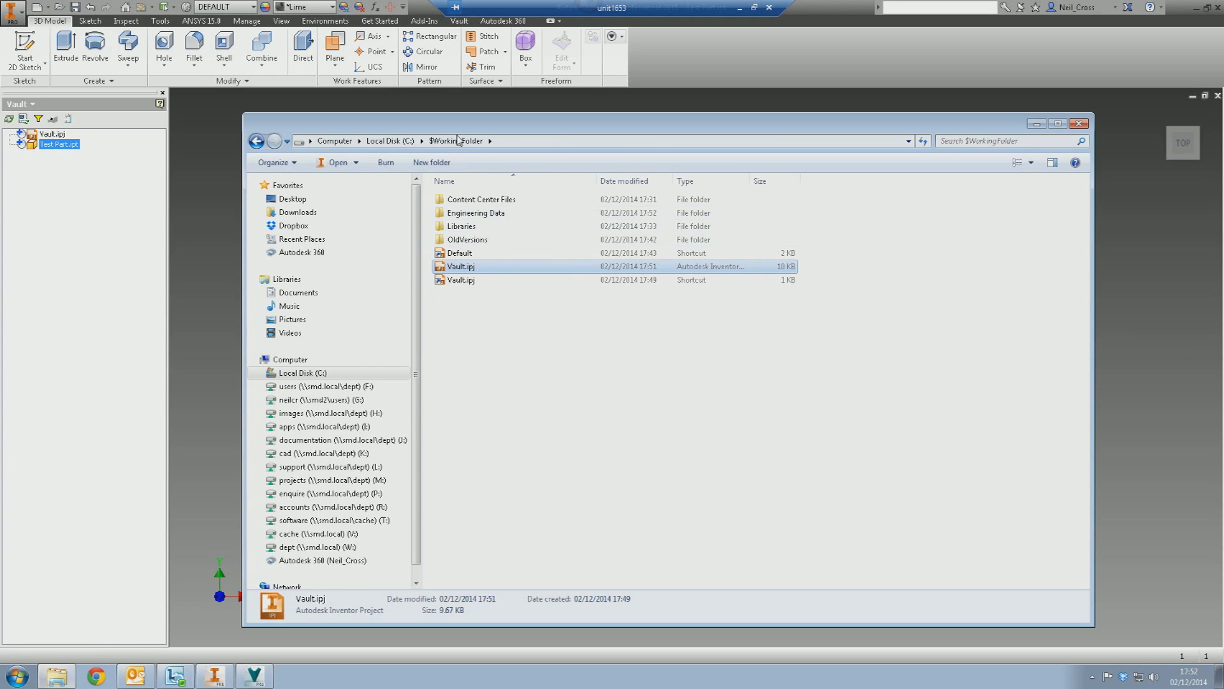
pyautogui.doubleClick(465, 213)
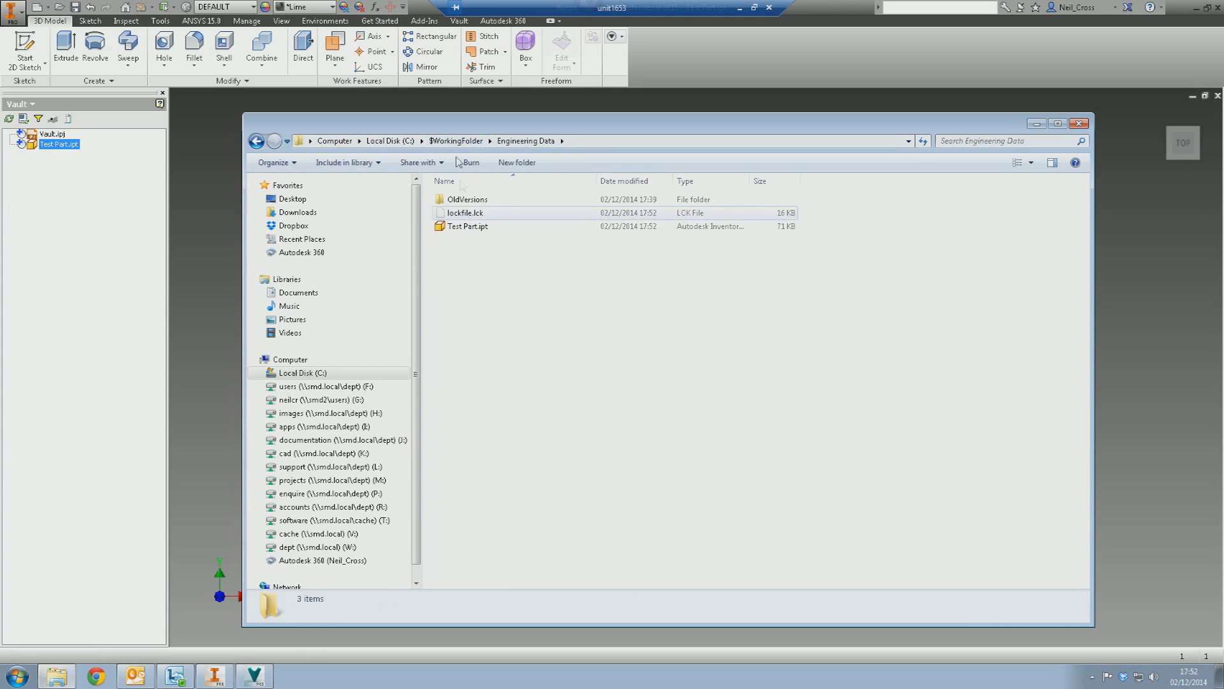
pyautogui.moveTo(457, 132); pyautogui.dragTo(855, 209)
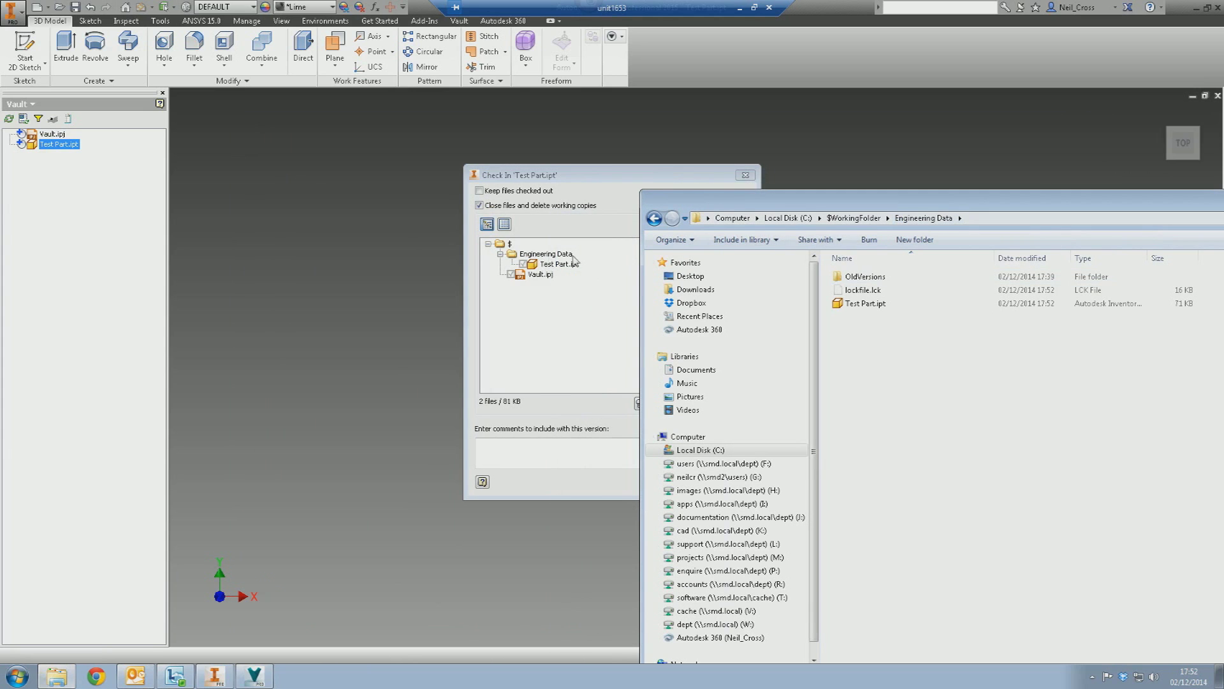
# - Confirm the check-in so Test Part.ipt and Vault.ipj upload to the vault
pyautogui.click(630, 219)
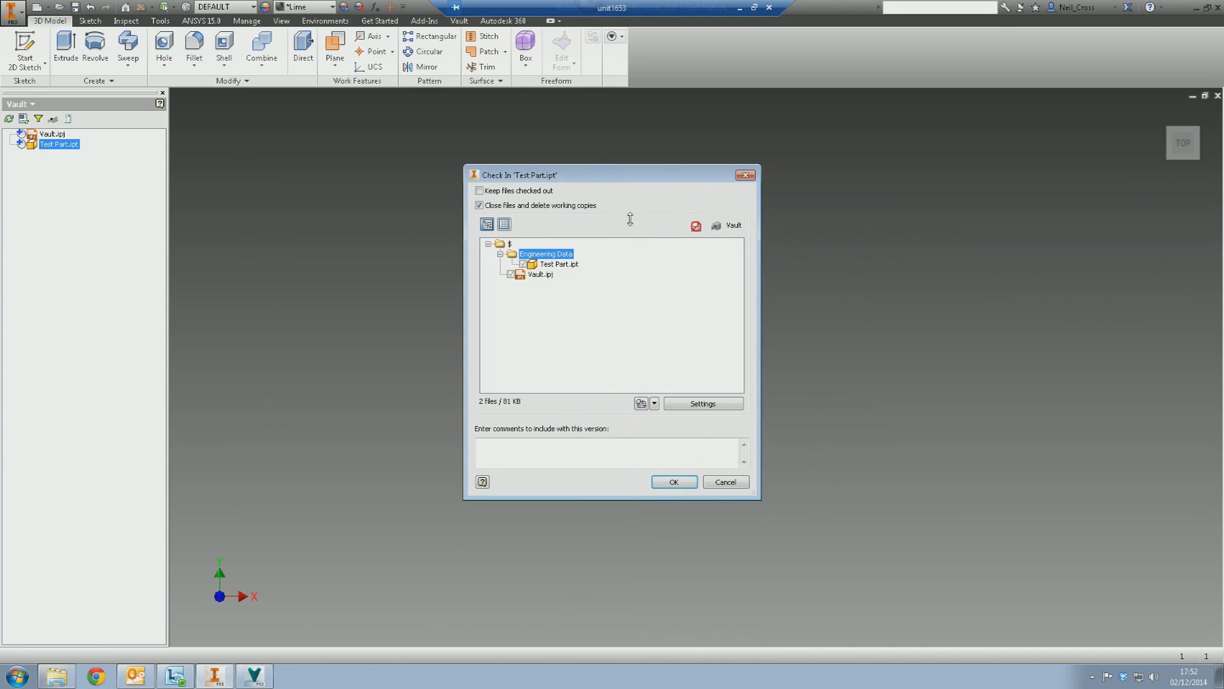
pyautogui.click(671, 480)
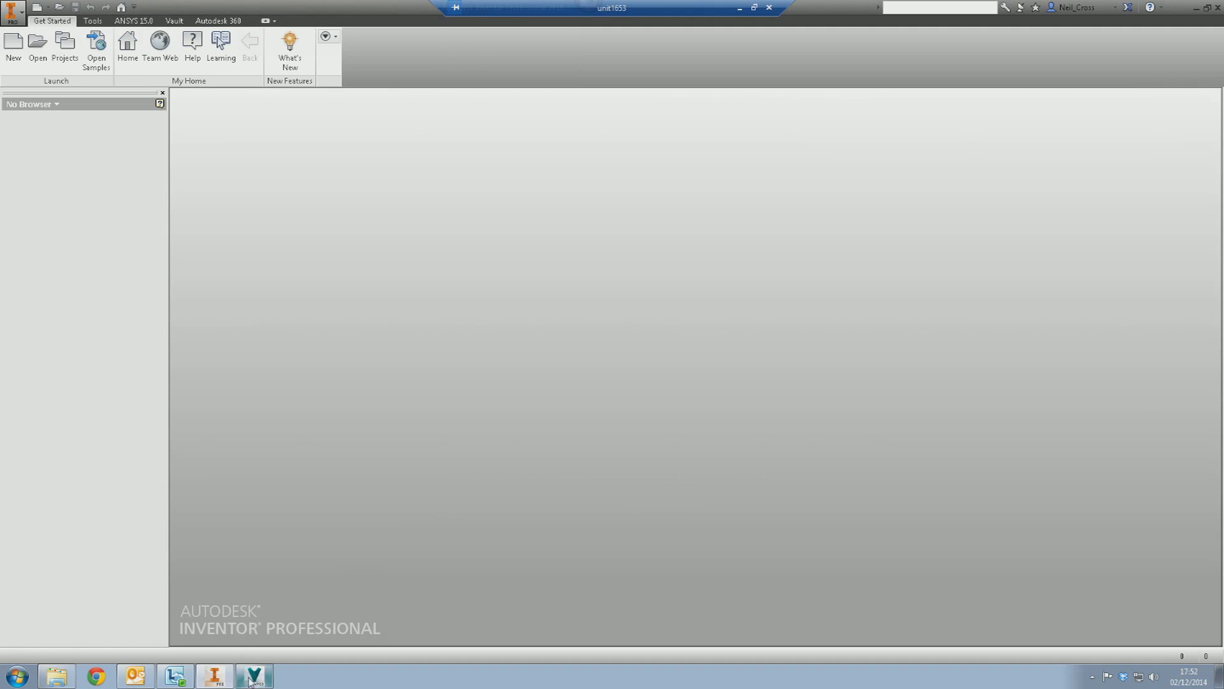
pyautogui.click(255, 676)
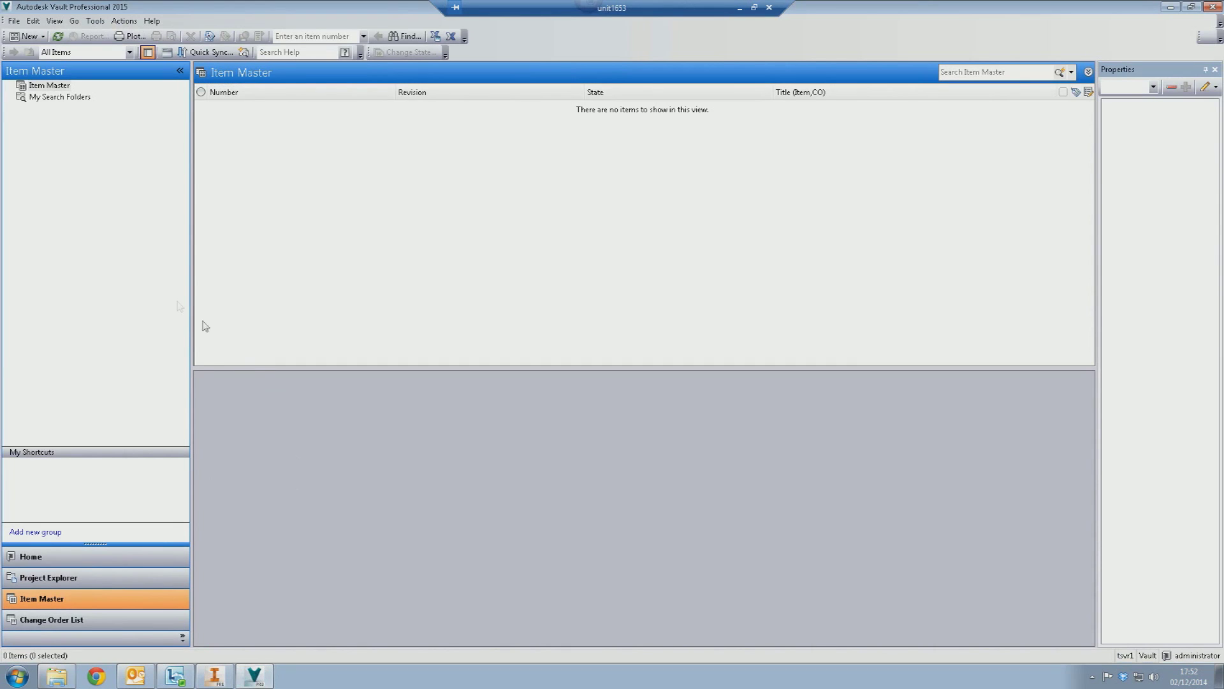
# - Browse the vault's $ root to Engineering Data, select Test Part.ipt, then return to Inventor
pyautogui.click(57, 36)
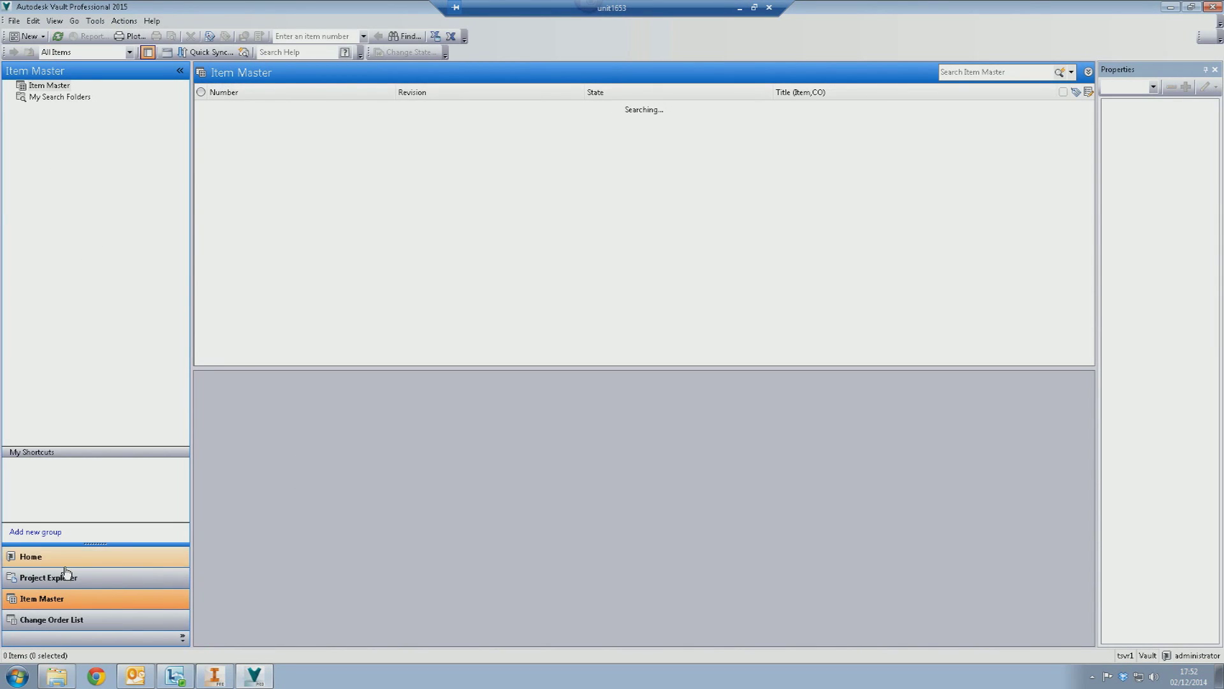
pyautogui.click(66, 577)
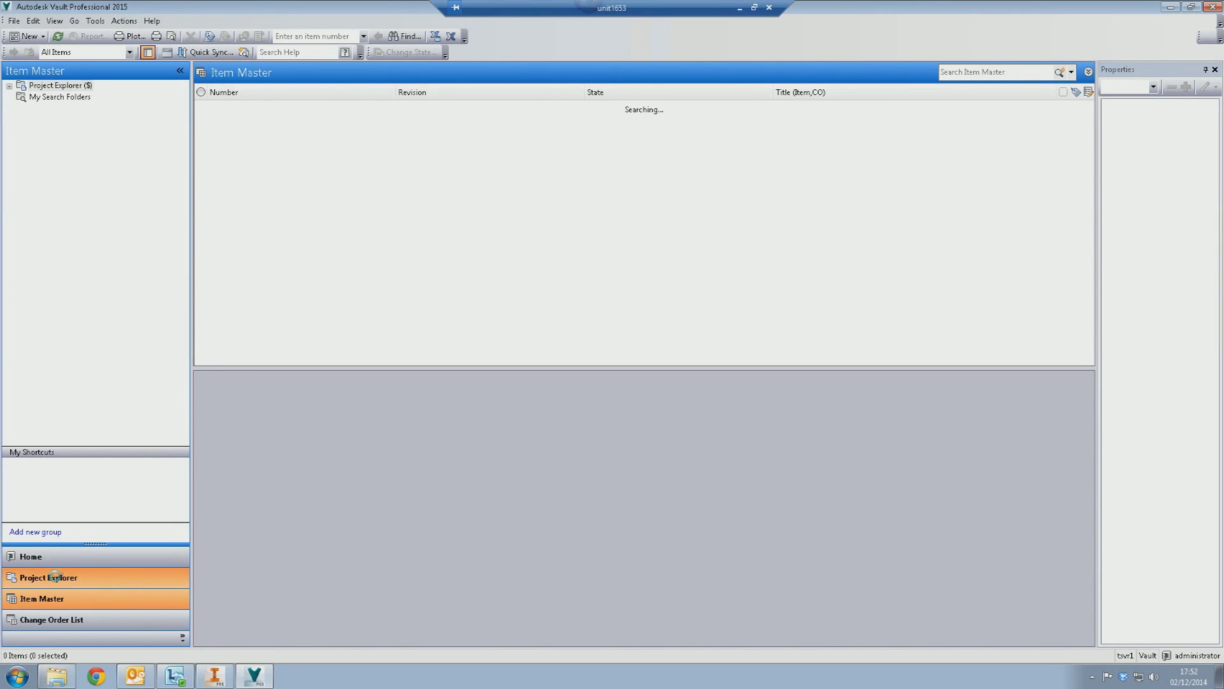
pyautogui.click(10, 86)
pyautogui.click(61, 108)
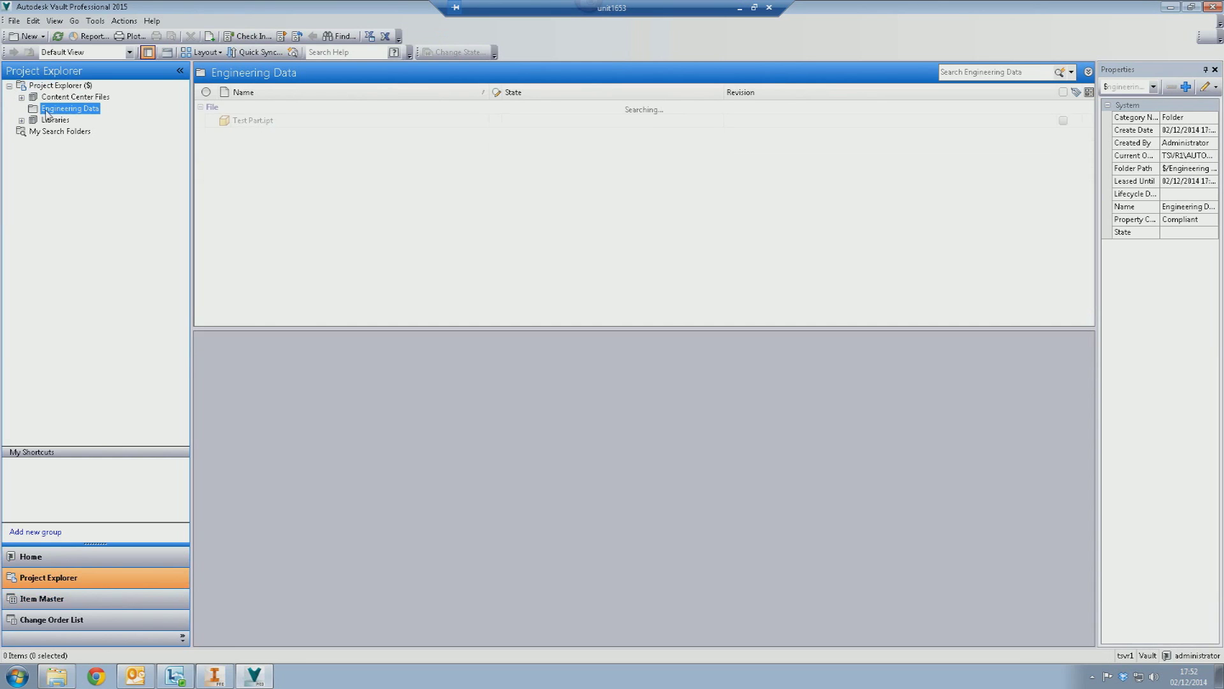
pyautogui.click(236, 122)
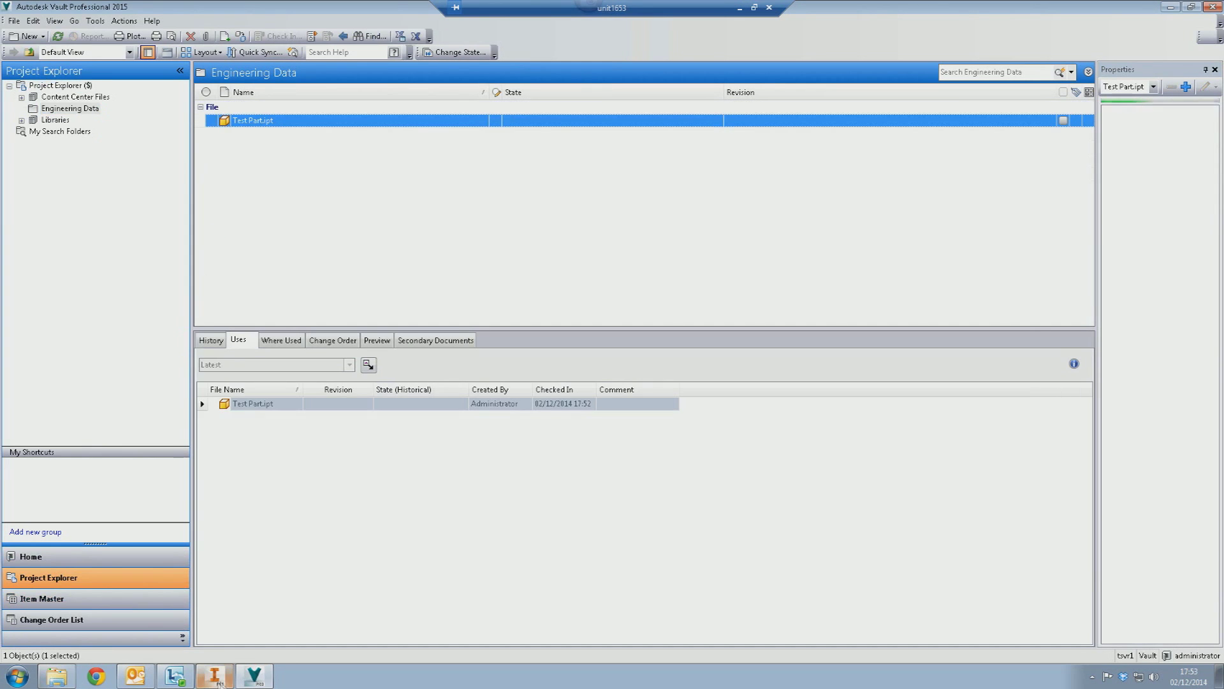
pyautogui.click(220, 681)
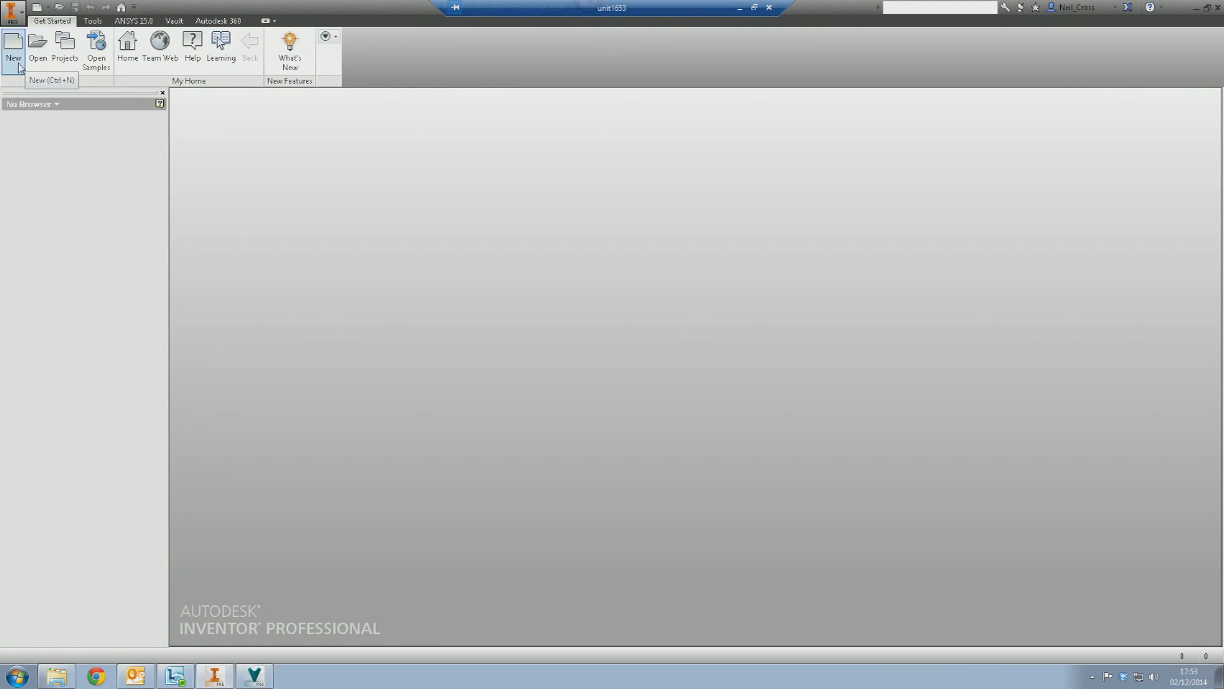
# - Create a new part from the Standard.ipt template, dismissing the style conflict warning
pyautogui.click(19, 67)
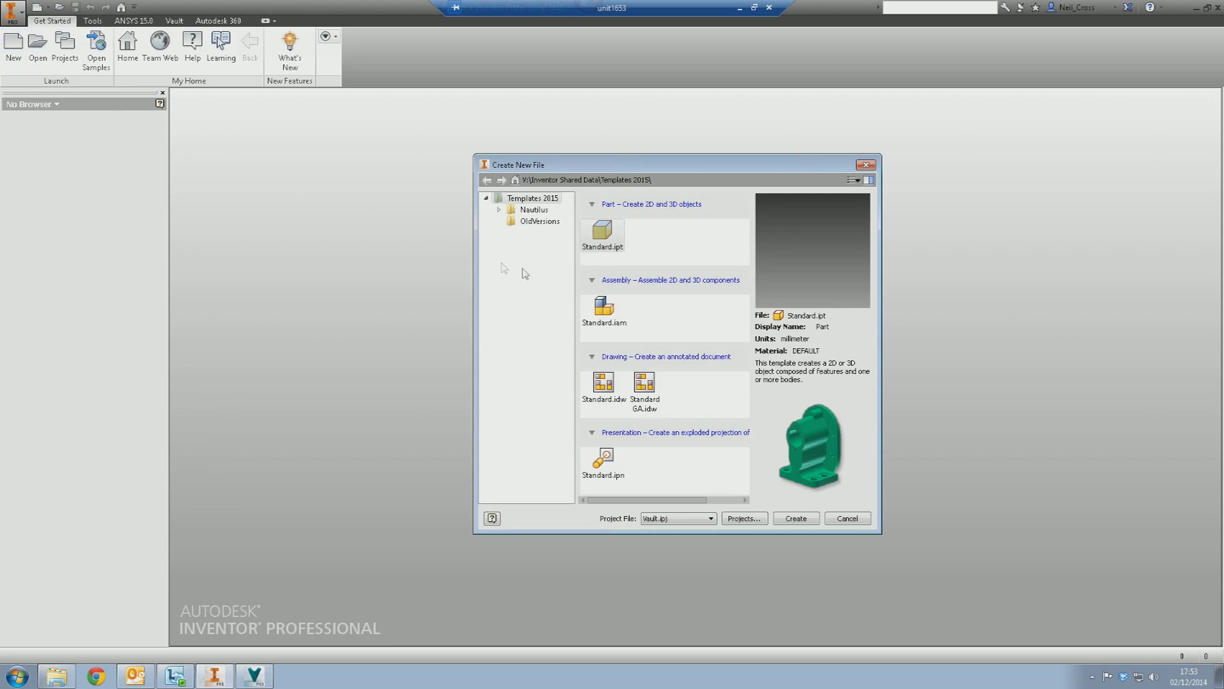
pyautogui.doubleClick(614, 249)
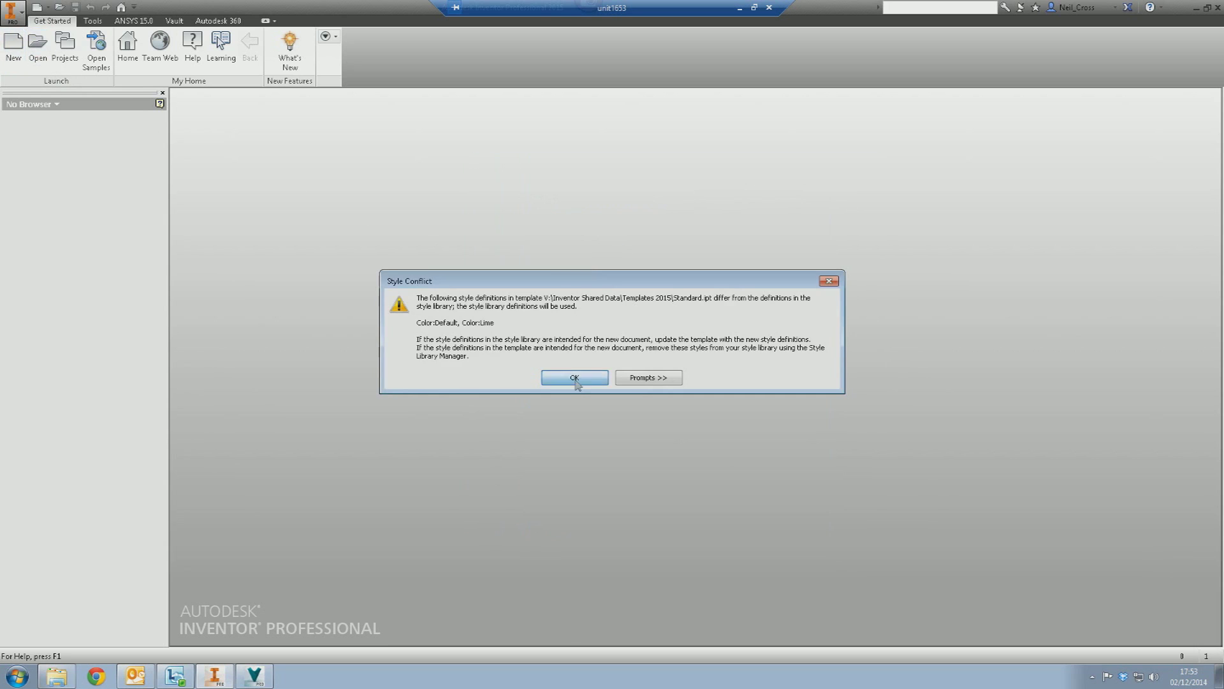
pyautogui.click(572, 379)
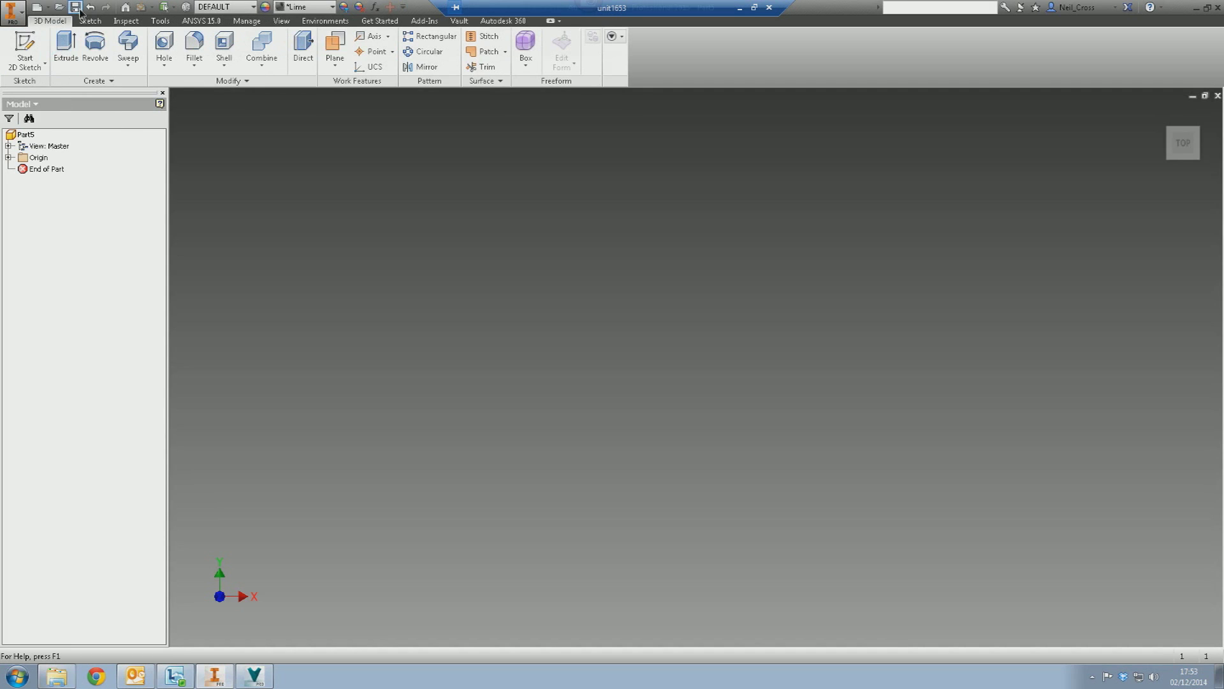
# - Save the part as Bracket.ipt in a new 'Project XYZ' folder under Engineering Data
pyautogui.click(75, 7)
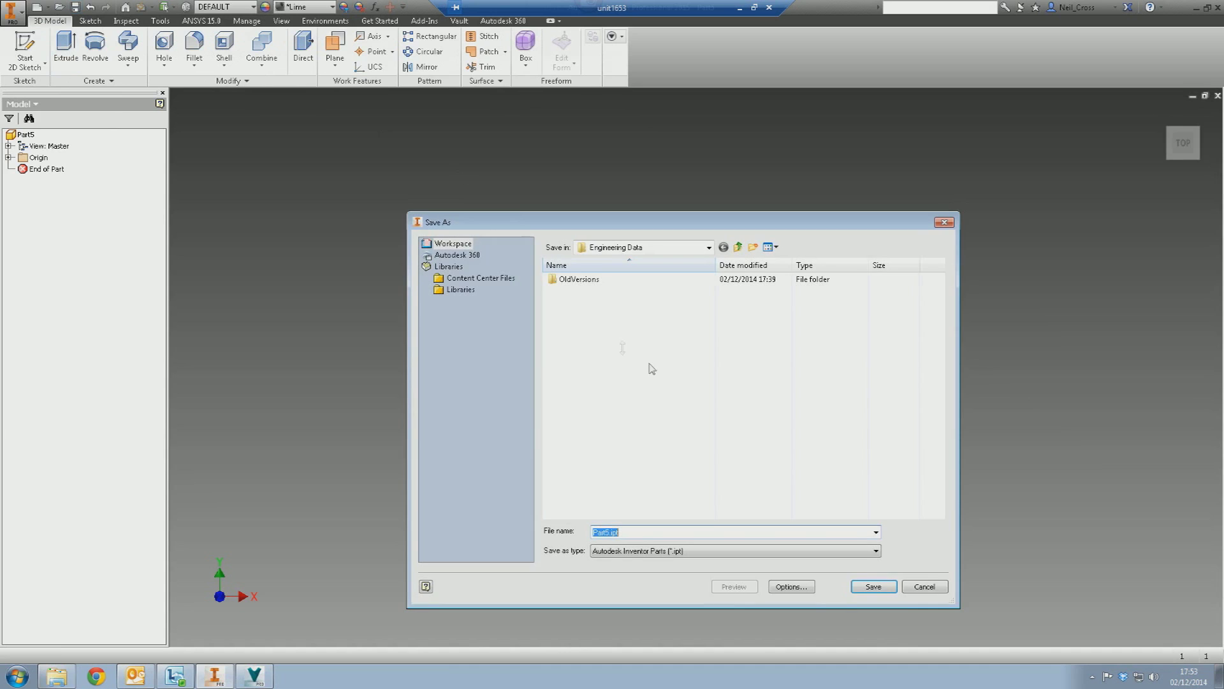
pyautogui.click(753, 248)
pyautogui.write('Project')
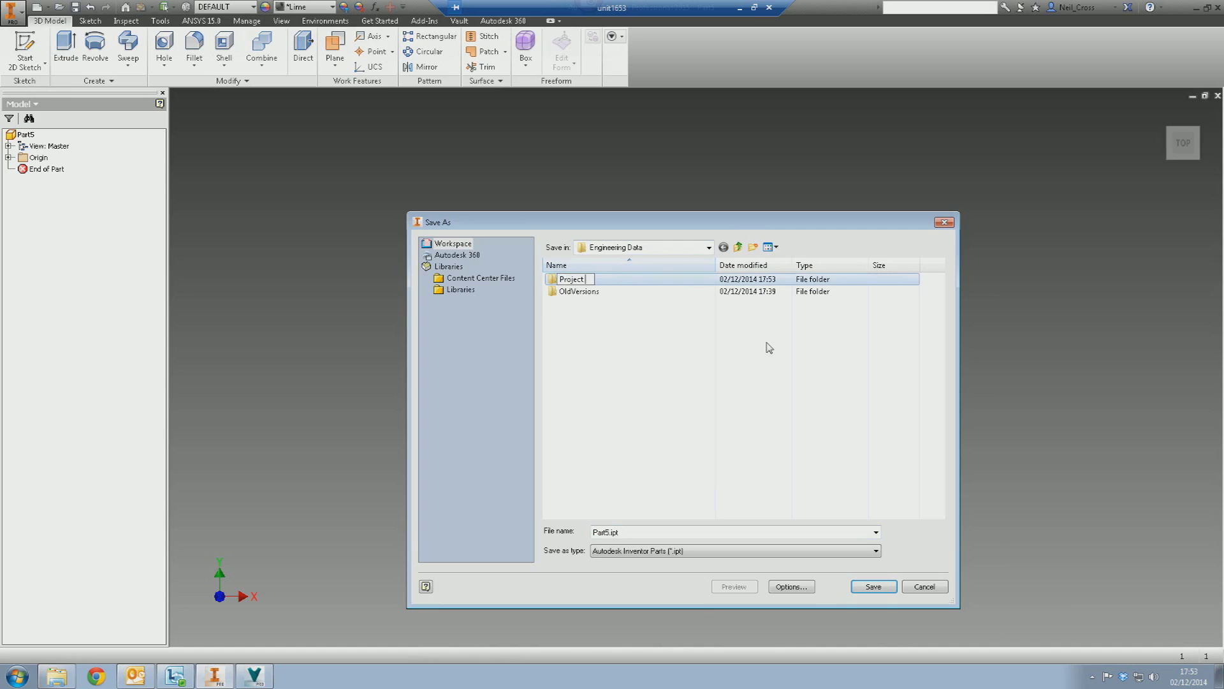
pyautogui.write(' XYZ')
pyautogui.press('Return')
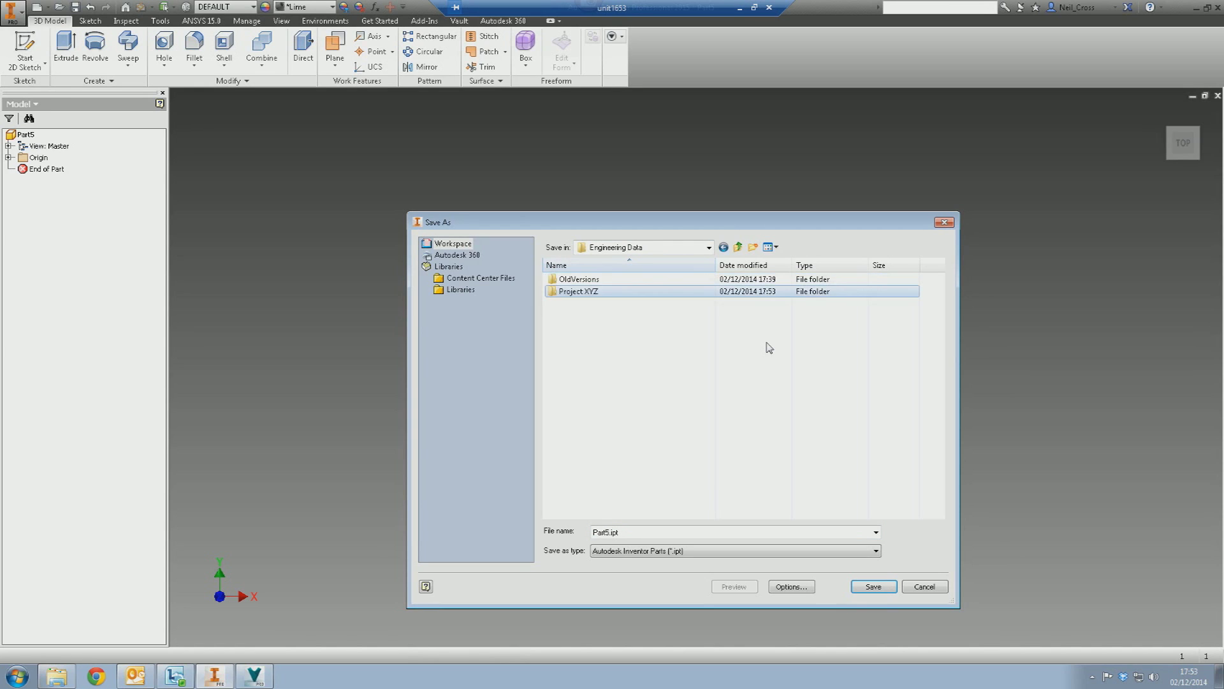
pyautogui.press('Return')
pyautogui.click(649, 531)
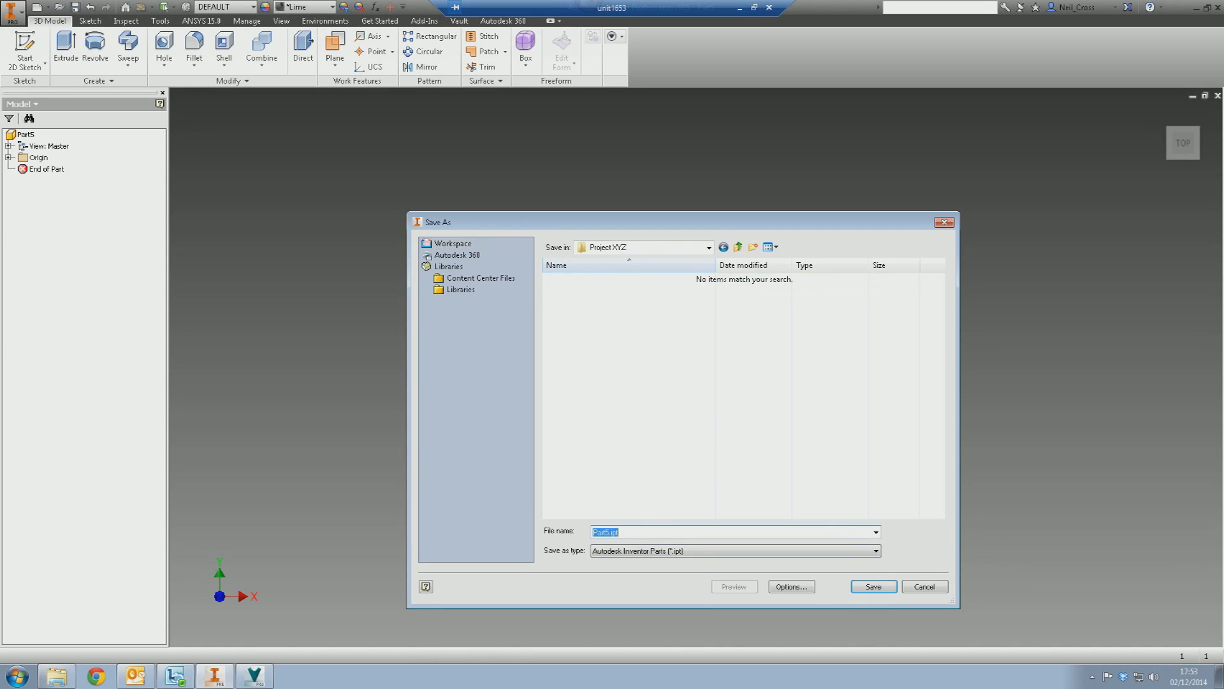
pyautogui.write('Bracket')
pyautogui.press('Return')
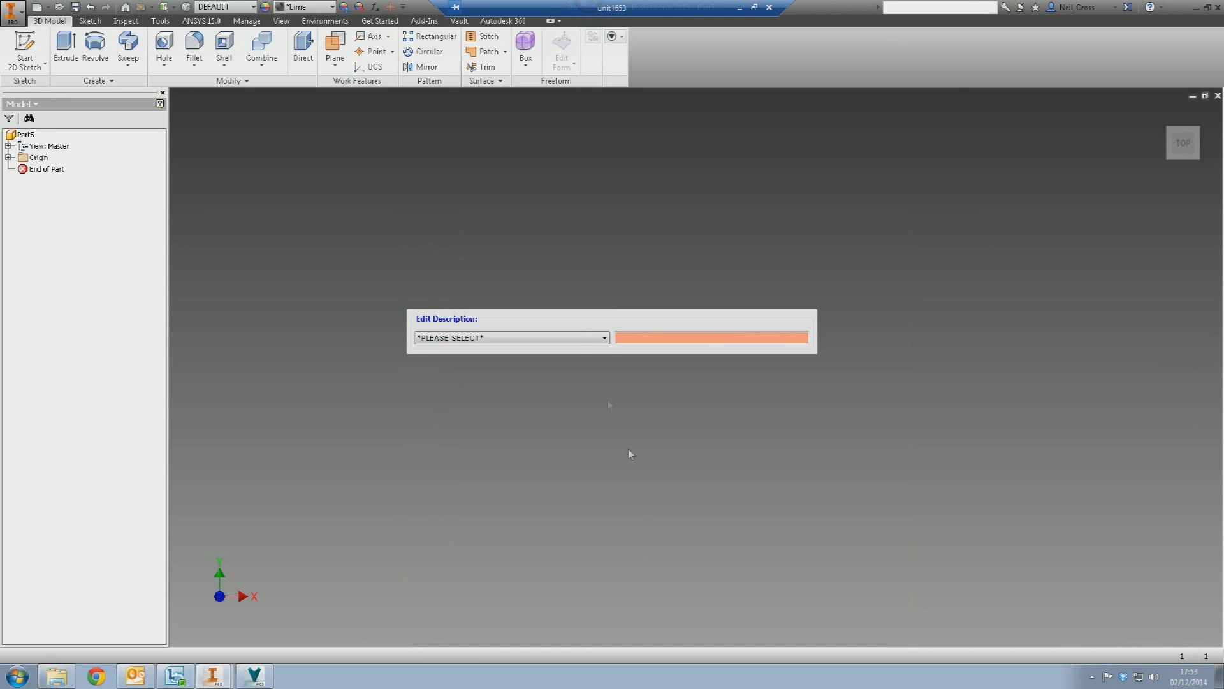
# - Give Bracket.ipt an ALARM description category with the text 'EFWEF'
pyautogui.click(604, 337)
pyautogui.click(510, 447)
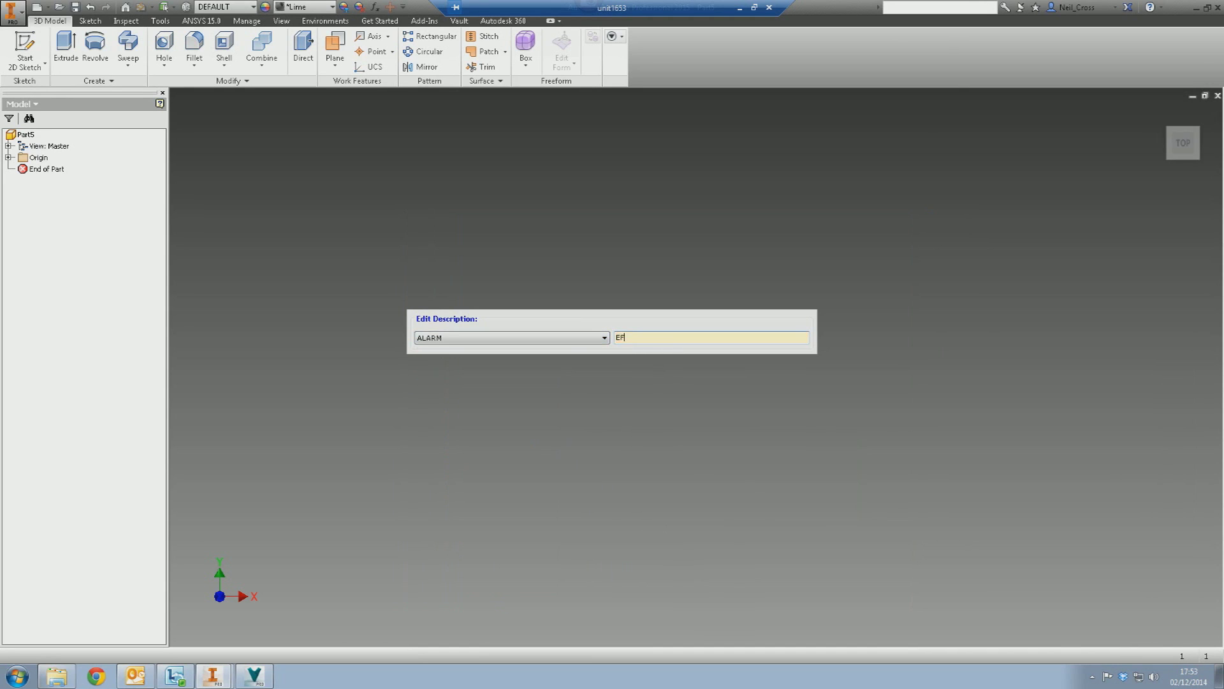
pyautogui.click(656, 338)
pyautogui.write('EFWEF')
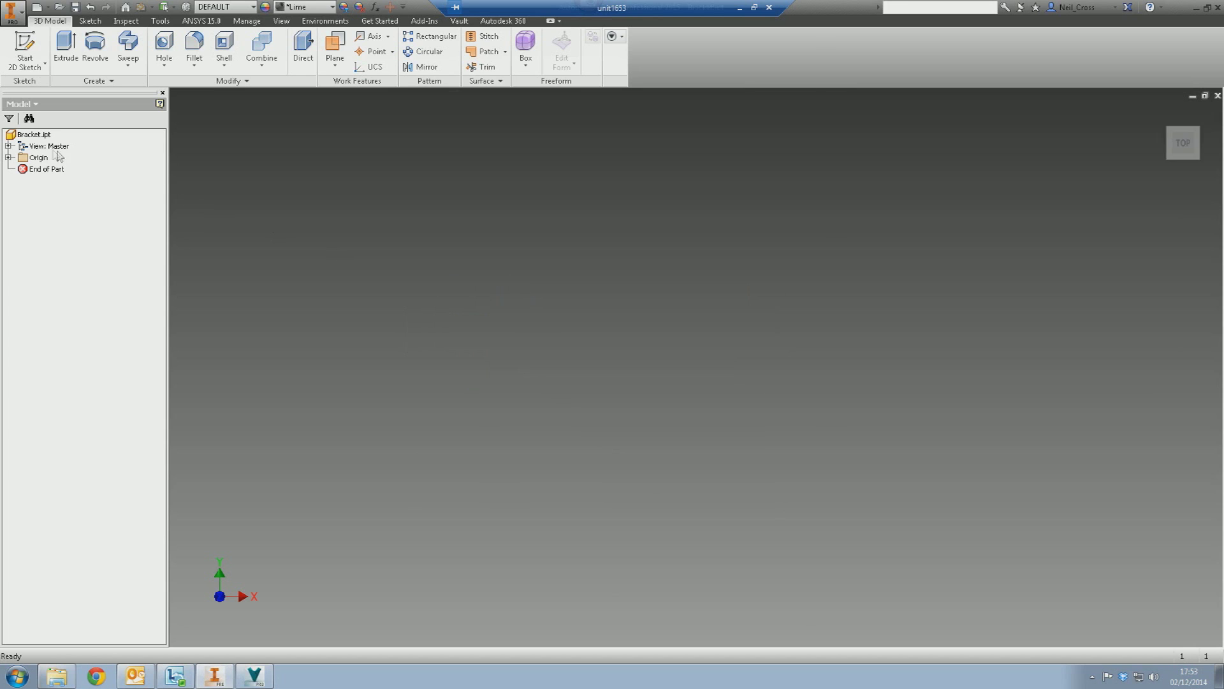
# - Check Bracket.ipt into the vault's Engineering Data/Project XYZ folder
pyautogui.rightClick(35, 134)
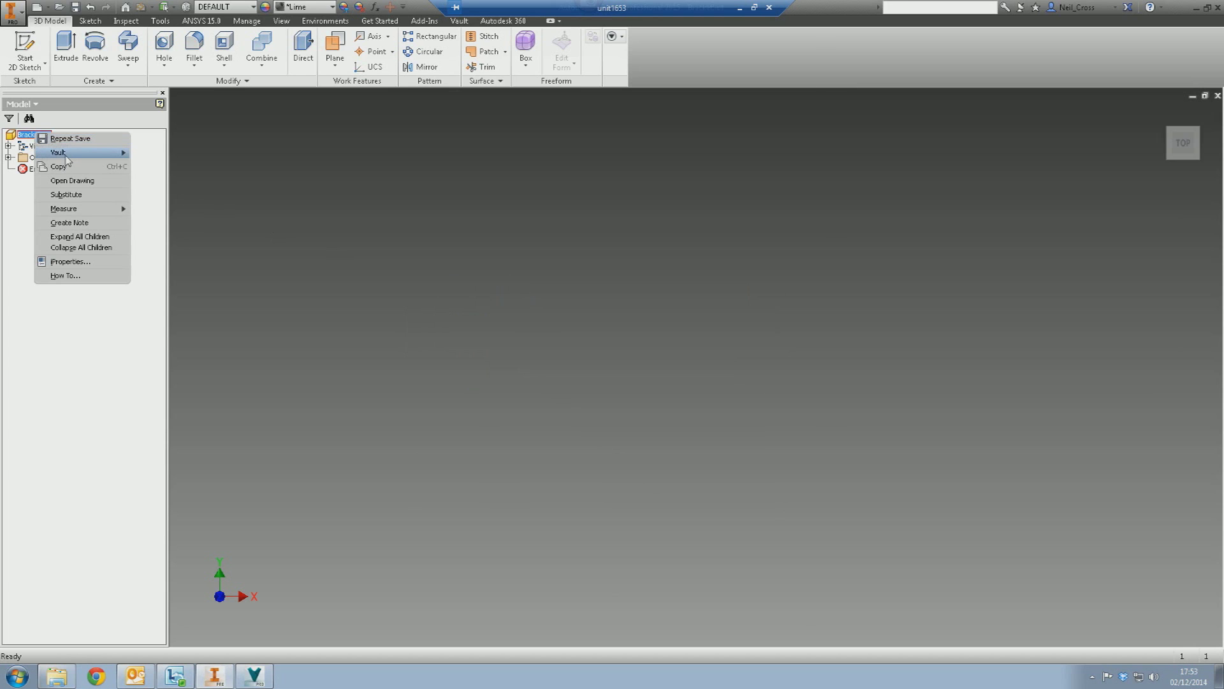
pyautogui.moveTo(66, 159)
pyautogui.click(14, 134)
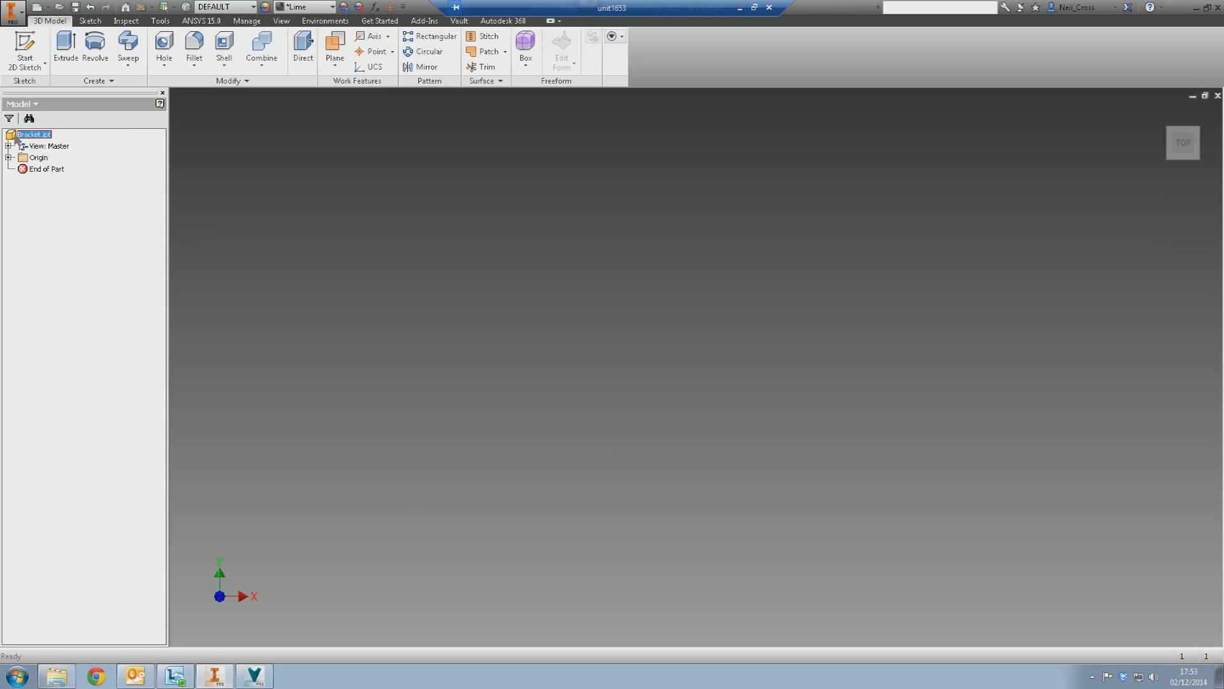
pyautogui.rightClick(14, 134)
pyautogui.moveTo(49, 153)
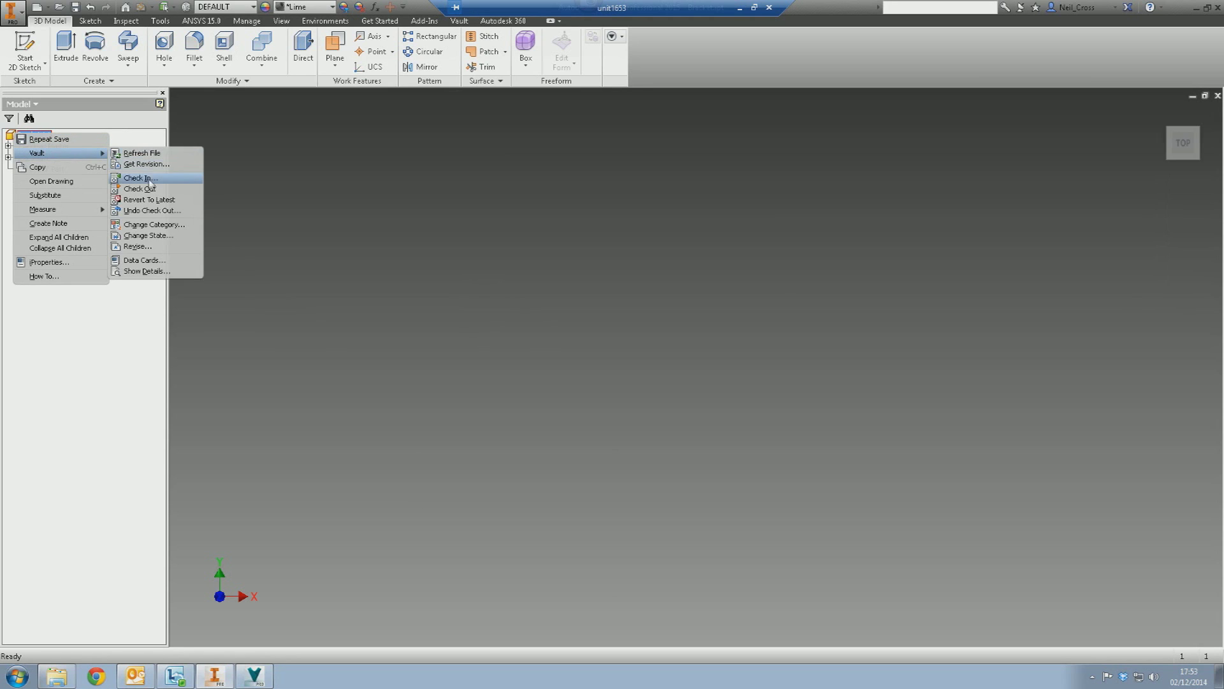
pyautogui.click(148, 179)
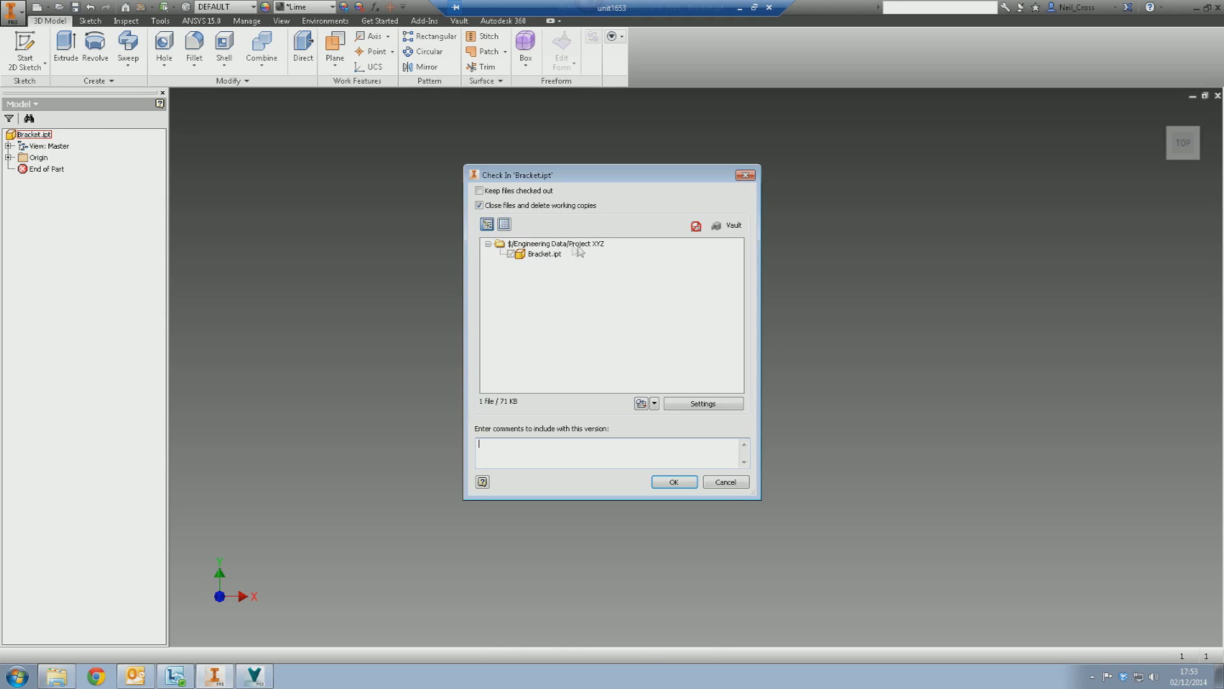
pyautogui.click(581, 246)
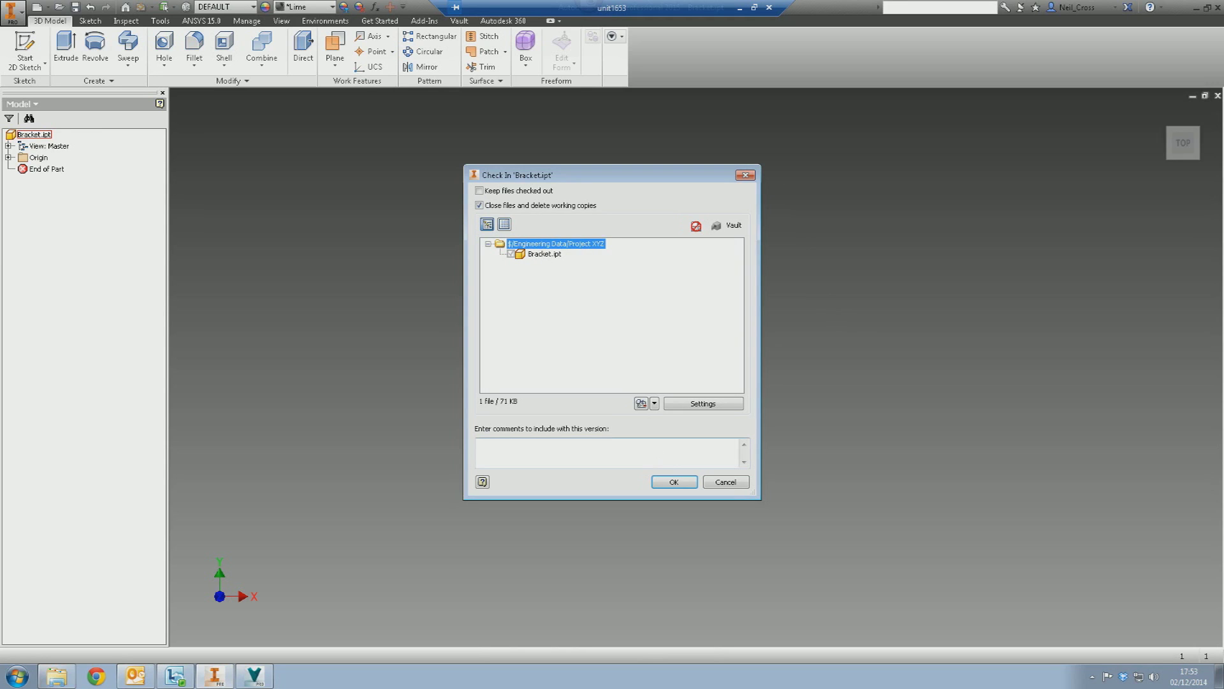
pyautogui.click(671, 482)
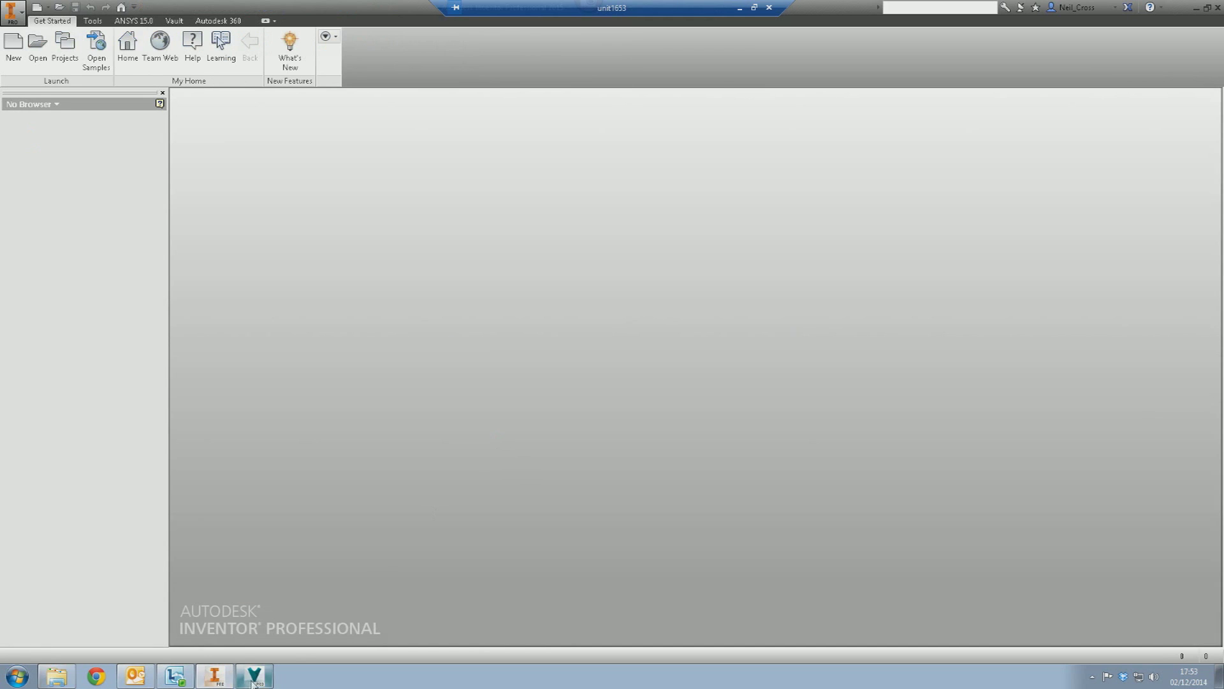
pyautogui.click(253, 676)
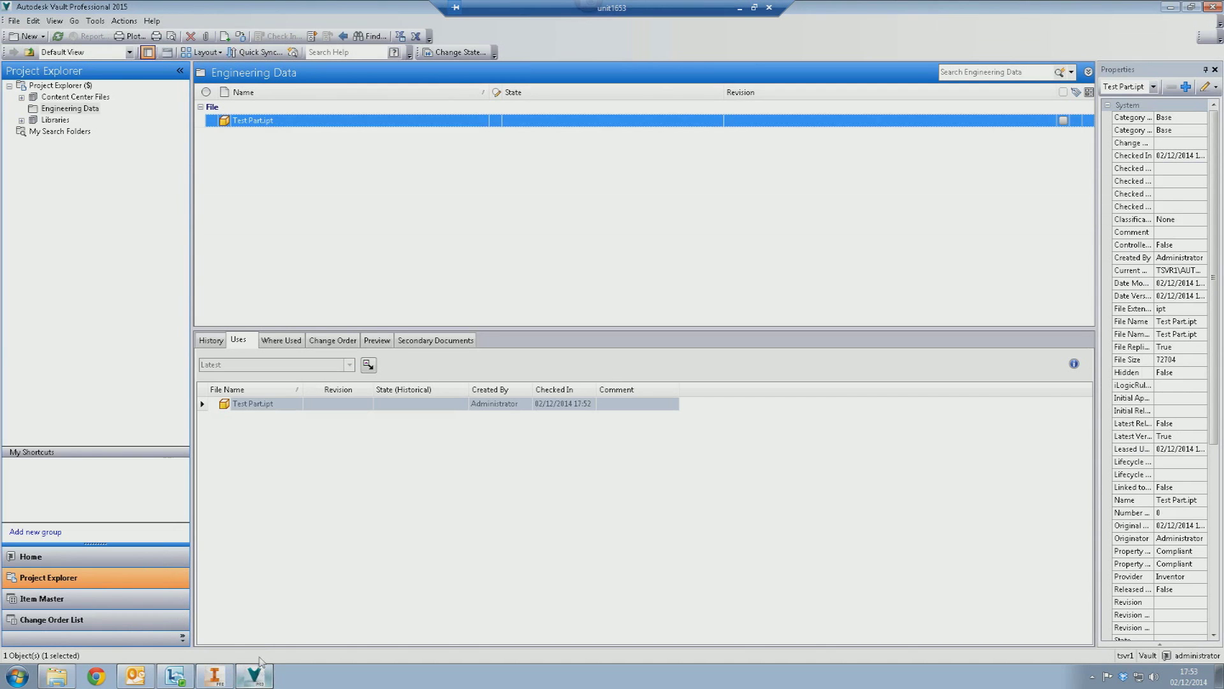
# - Refresh Vault and verify Bracket.ipt sits in Engineering Data > Project XYZ, then return to Inventor
pyautogui.click(57, 37)
pyautogui.click(21, 111)
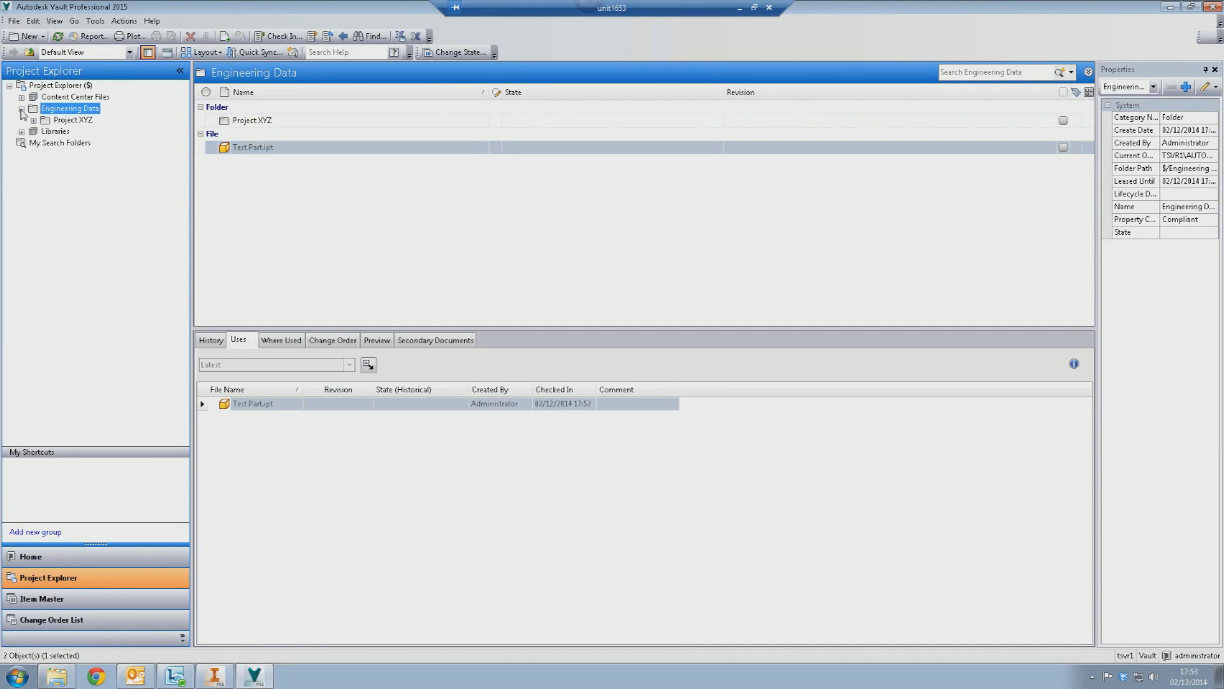
pyautogui.click(59, 120)
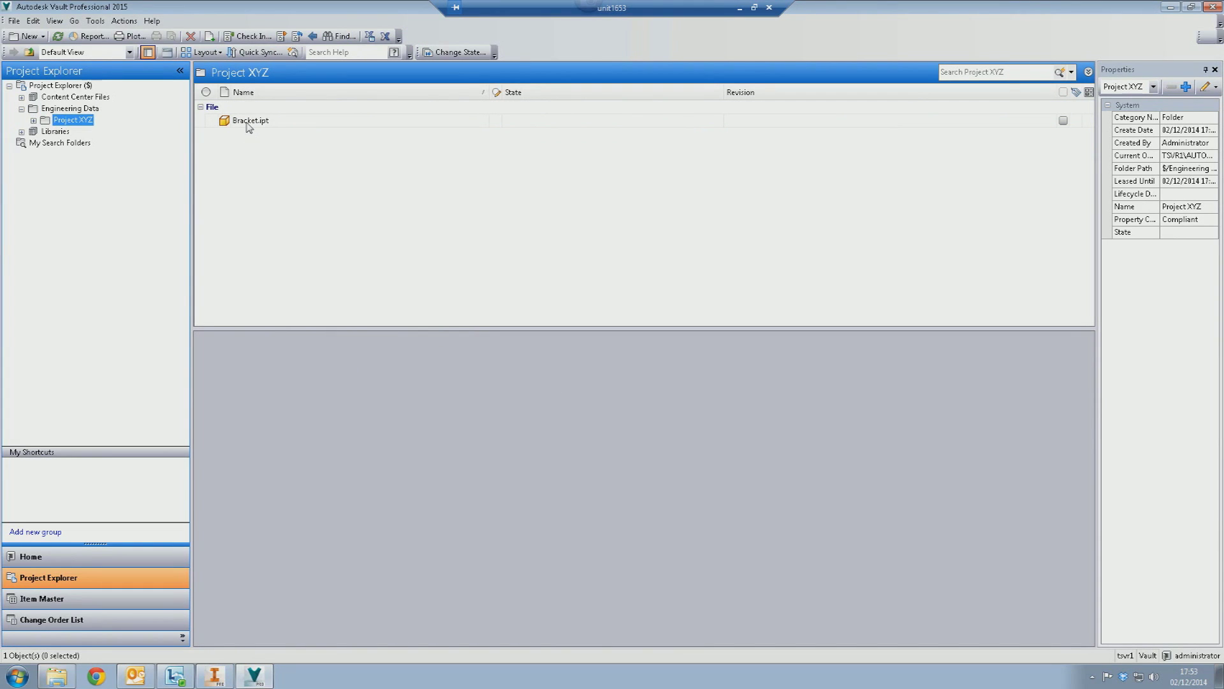
pyautogui.click(215, 676)
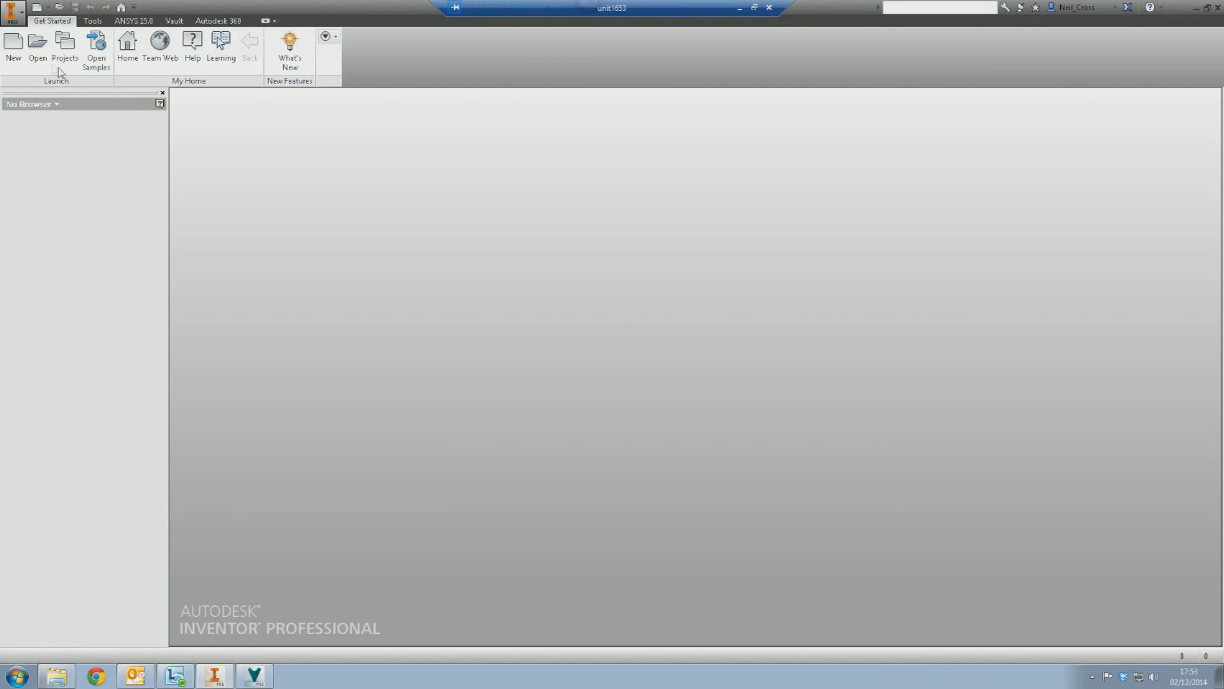
# - Open the vault file browser, trying medium icons before settling on the details view
pyautogui.click(174, 21)
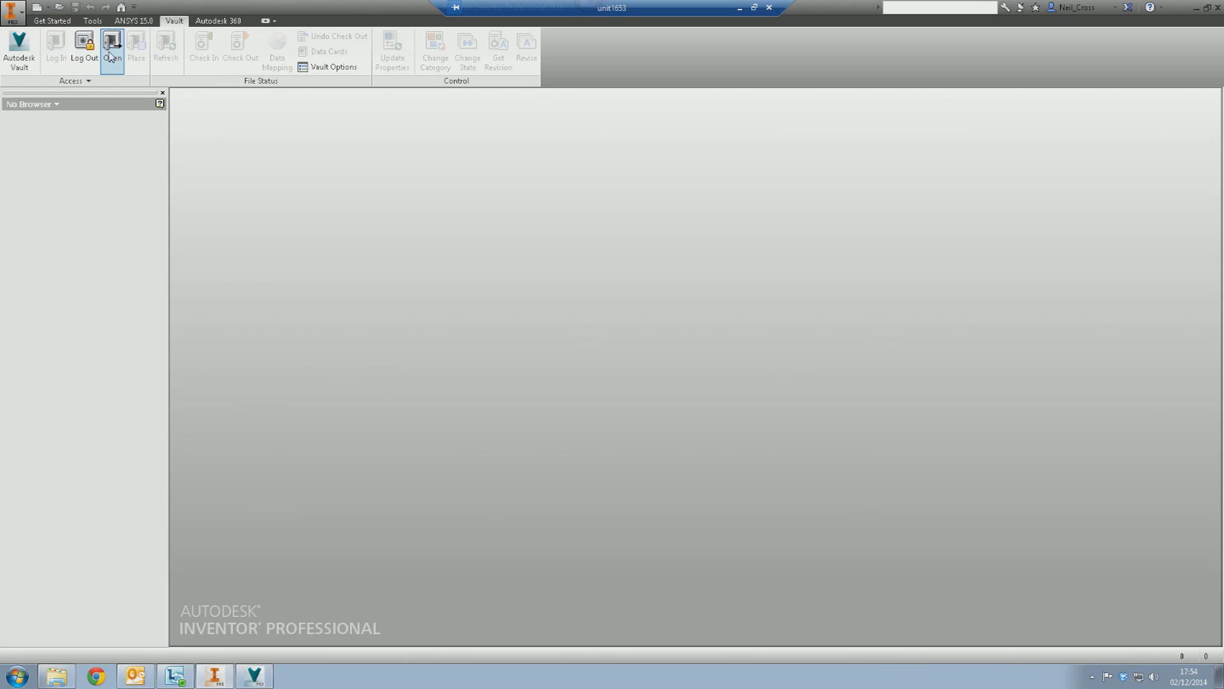
pyautogui.click(111, 56)
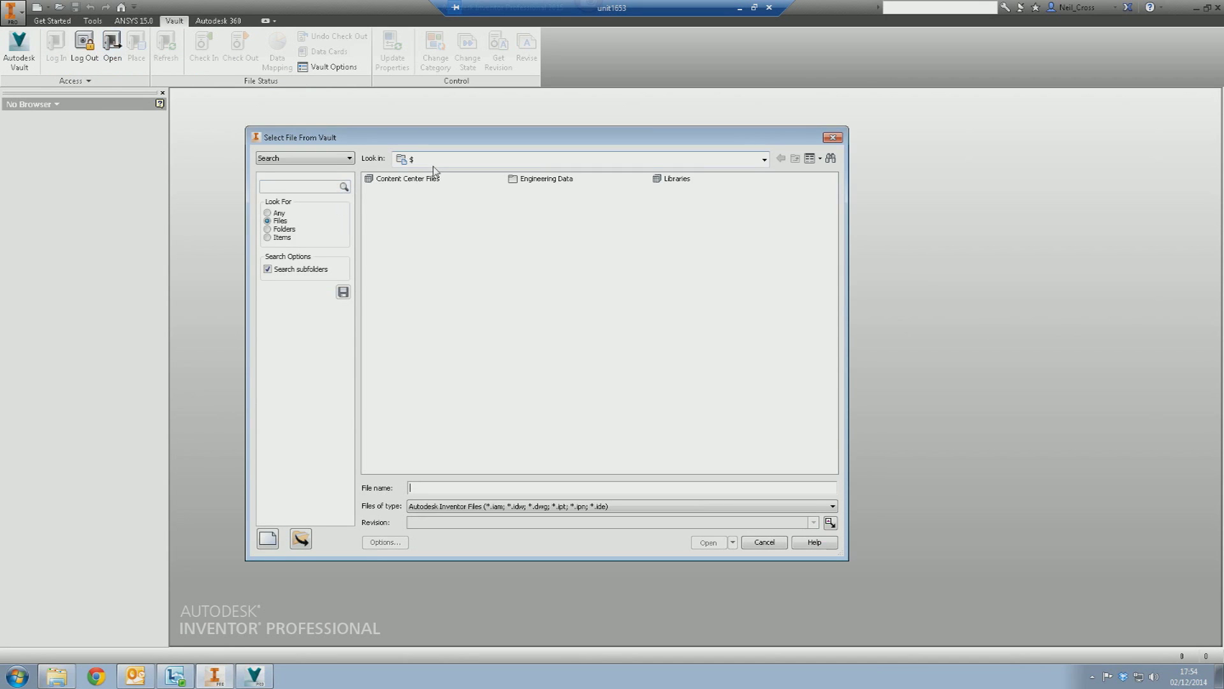
pyautogui.click(821, 158)
pyautogui.click(835, 186)
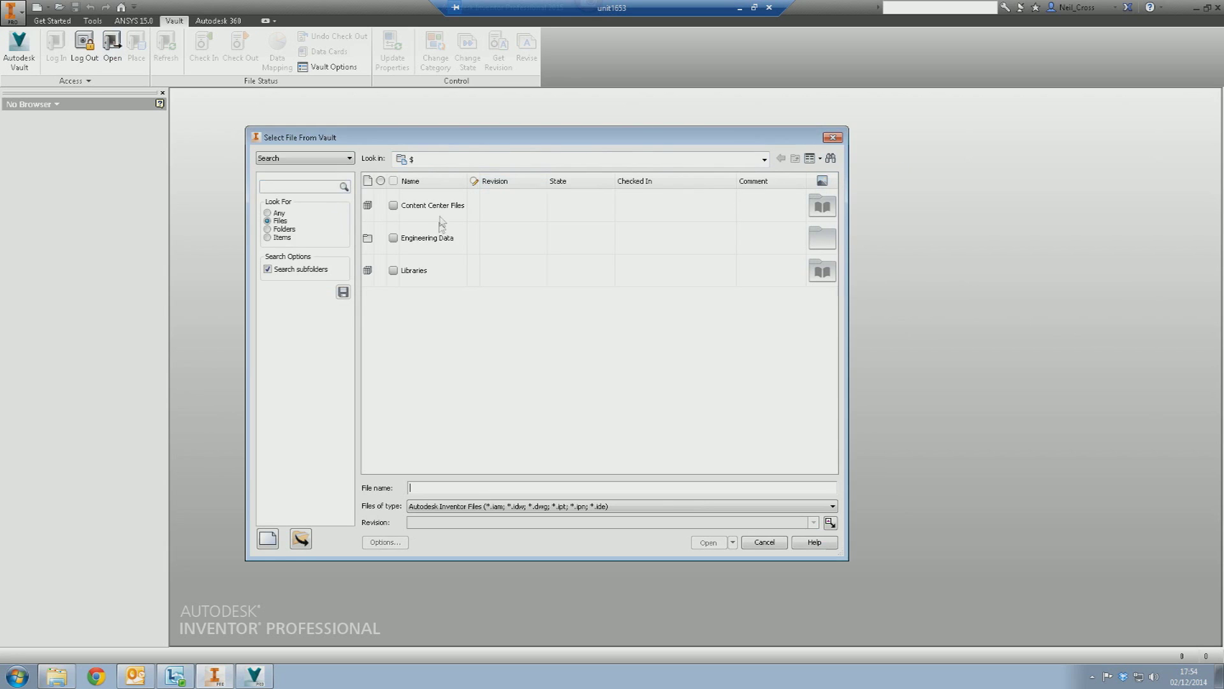
pyautogui.click(820, 159)
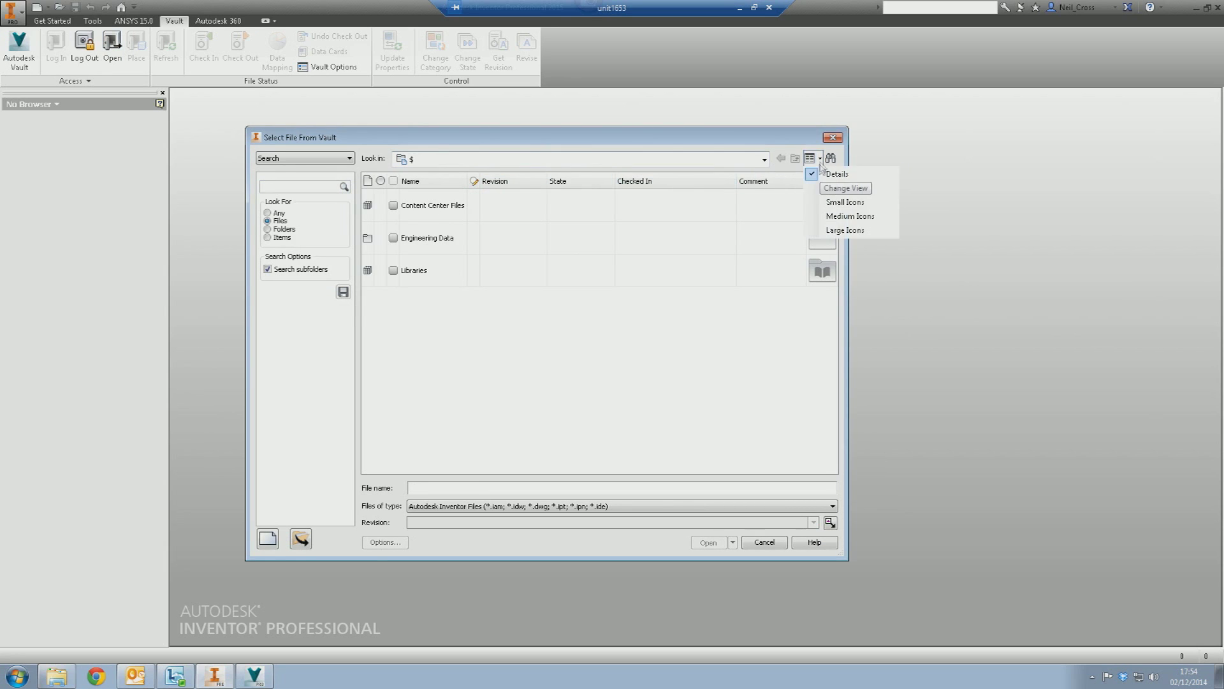
pyautogui.click(839, 216)
pyautogui.click(820, 159)
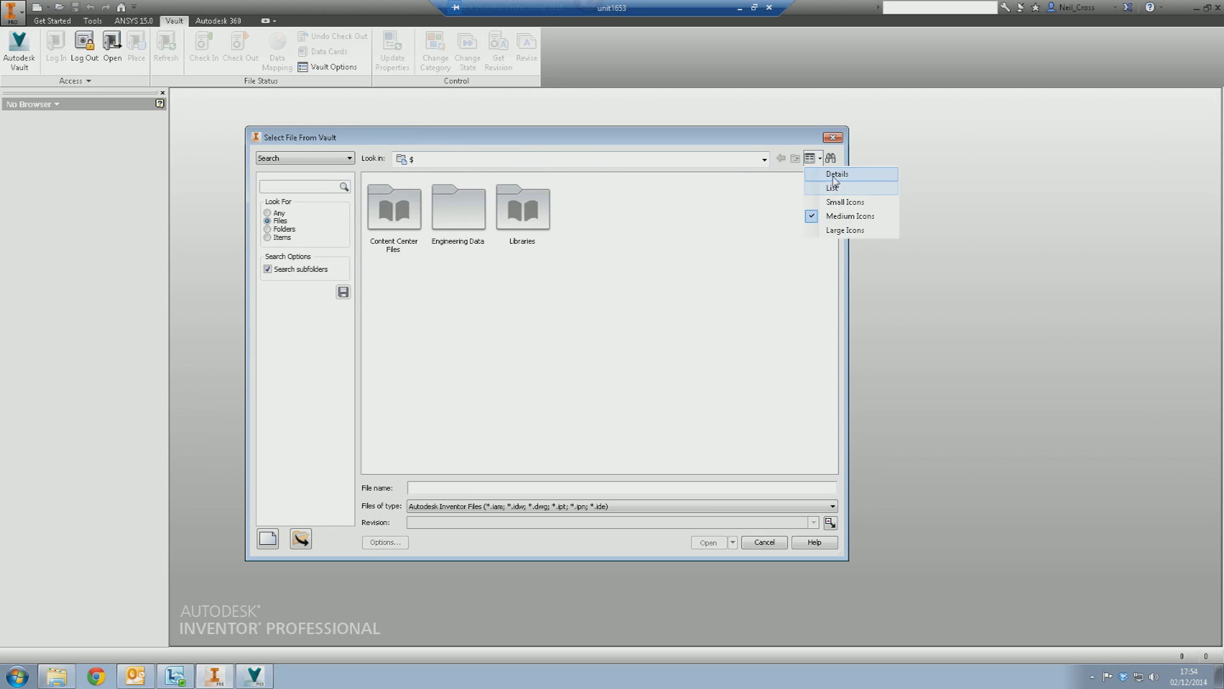
pyautogui.click(835, 177)
# - Open Bracket.ipt from Engineering Data > Project XYZ, check it out, and update all properties
pyautogui.click(438, 244)
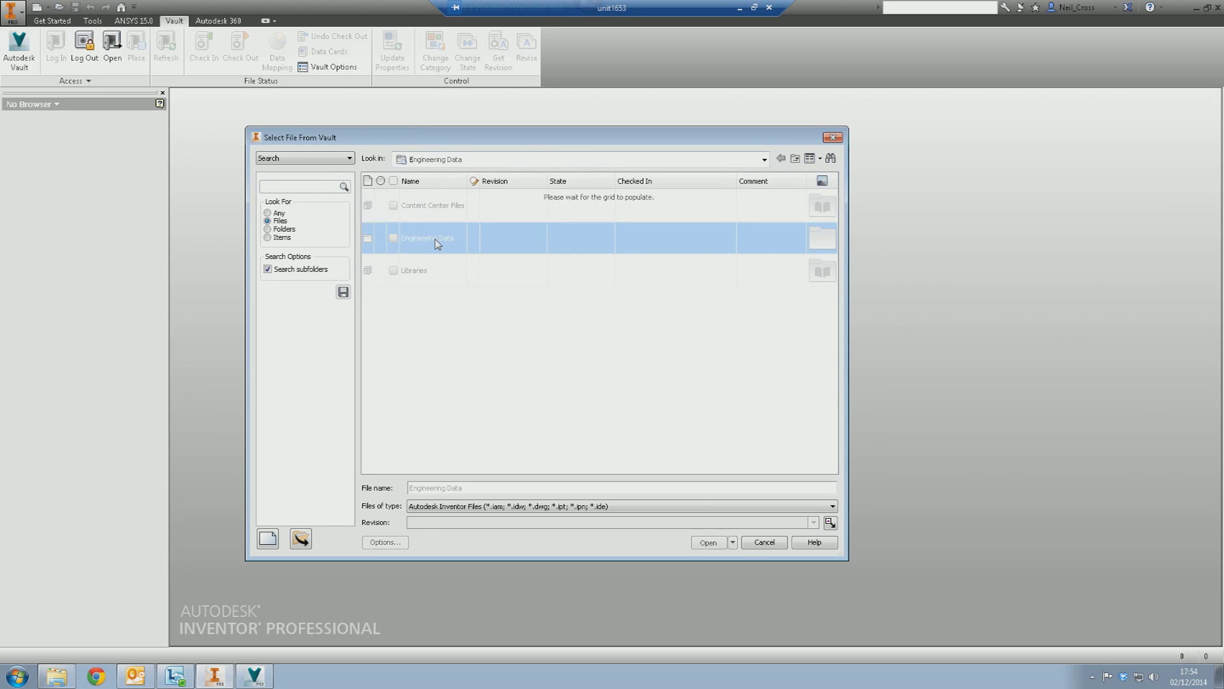
pyautogui.doubleClick(437, 245)
pyautogui.doubleClick(429, 238)
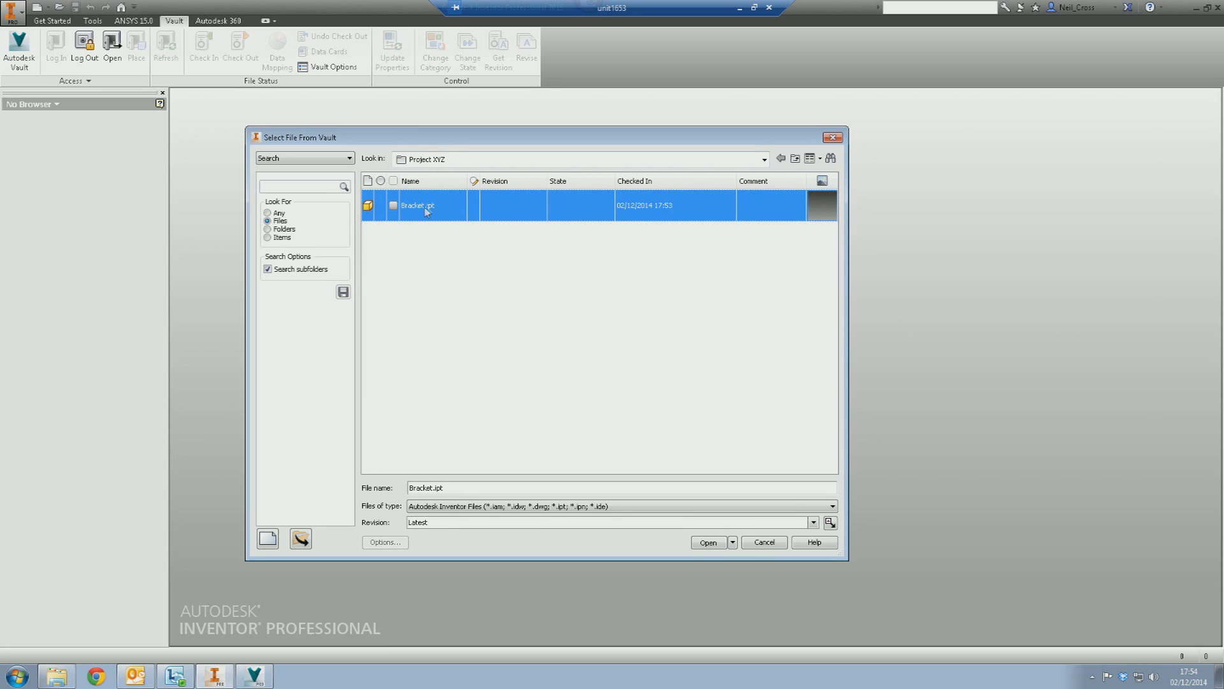
pyautogui.click(719, 544)
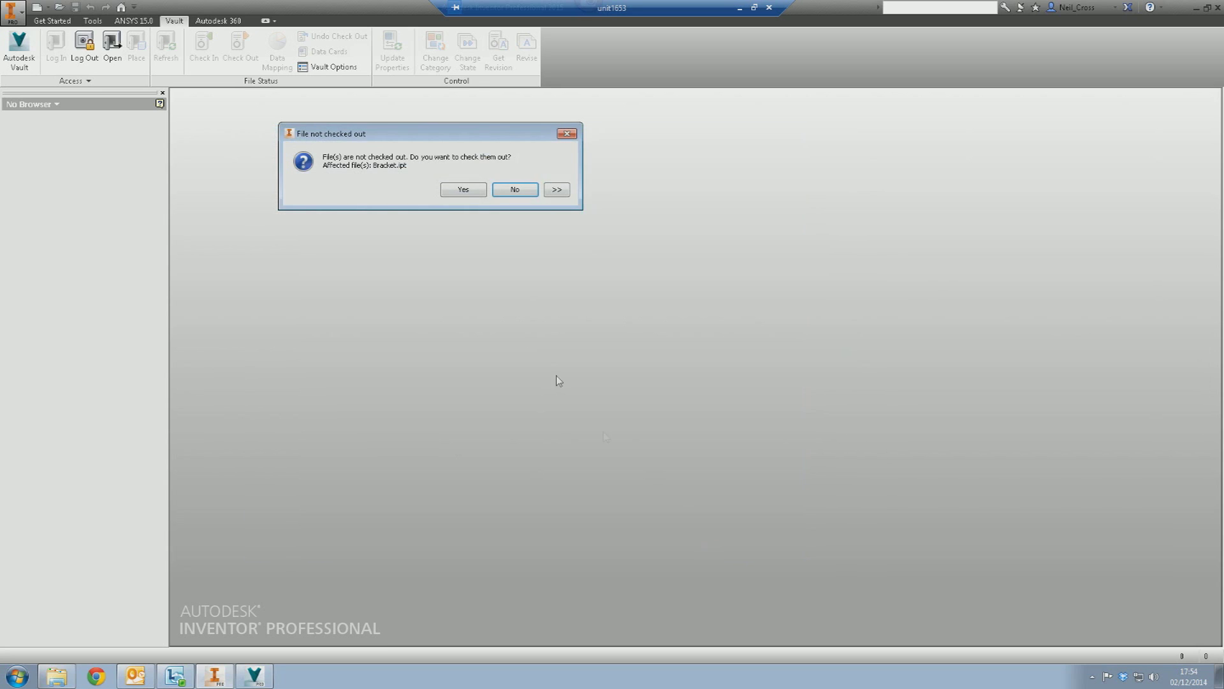
pyautogui.click(455, 189)
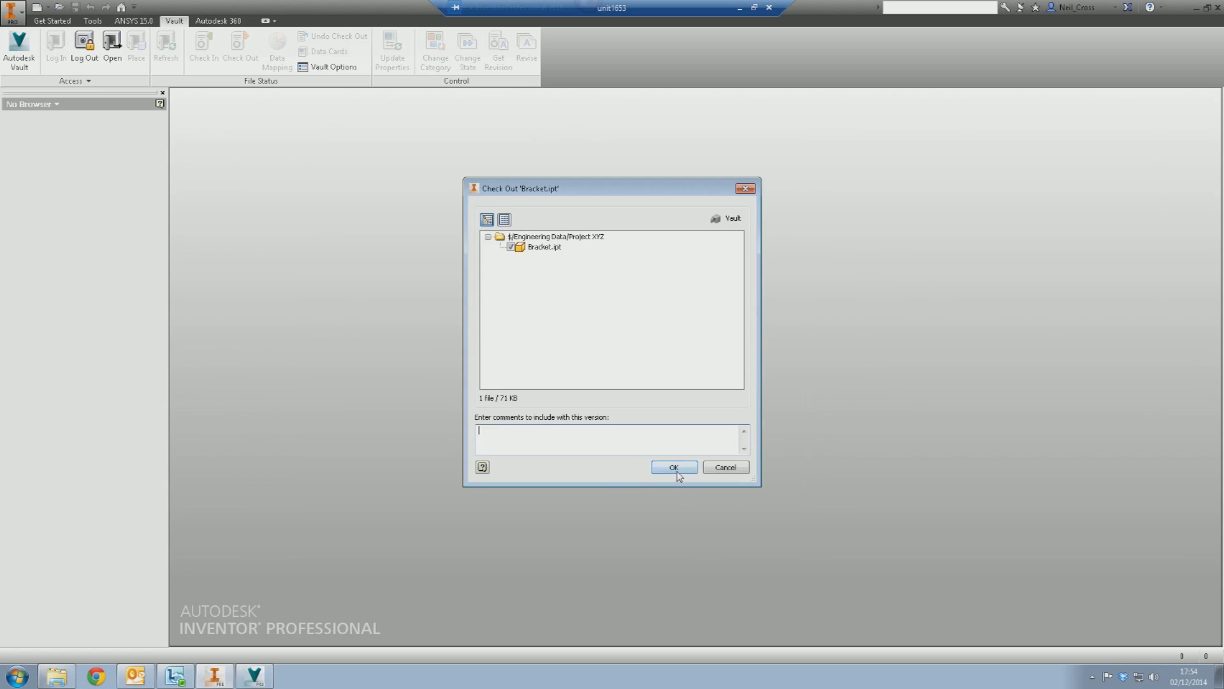
pyautogui.click(668, 467)
pyautogui.click(412, 190)
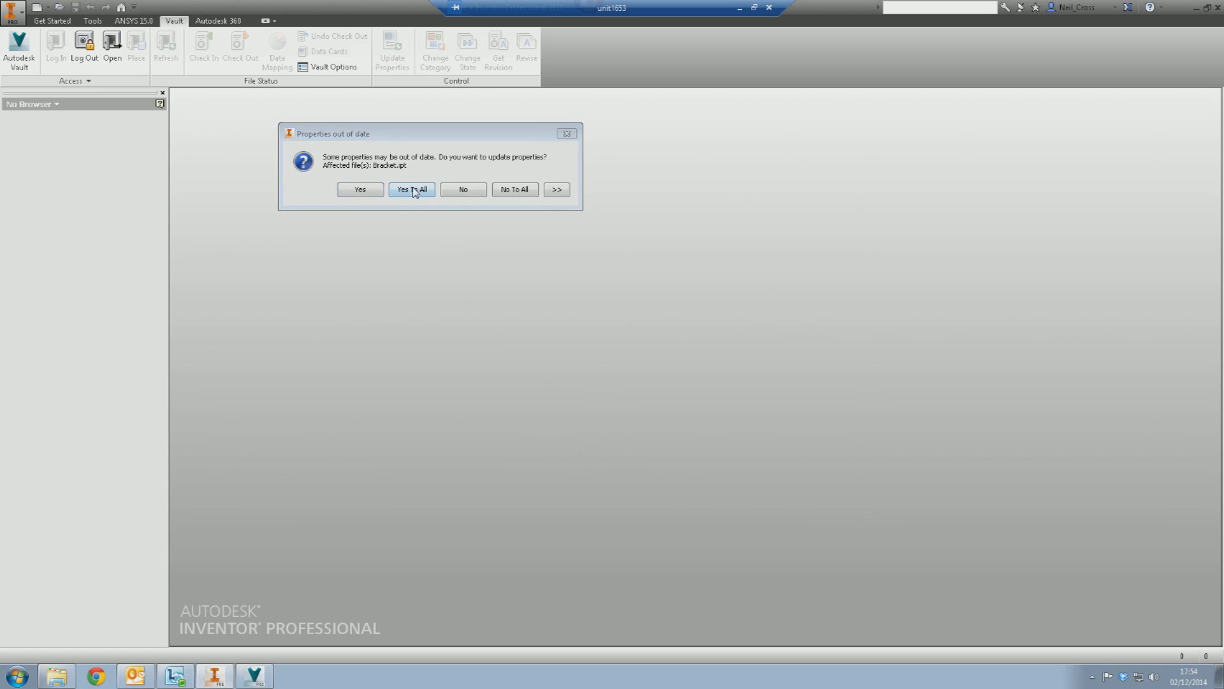